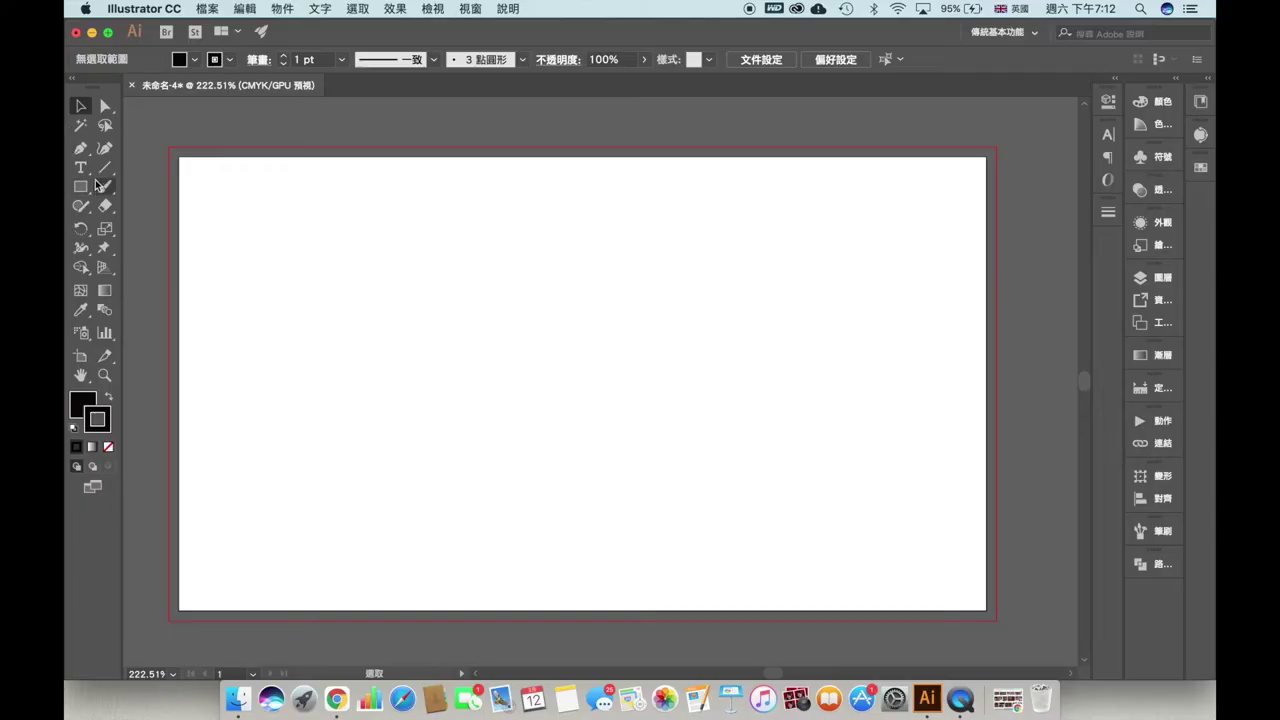
- Draw a black rectangle spanning the artboard from top-left to bottom-right corner
click(82, 188)
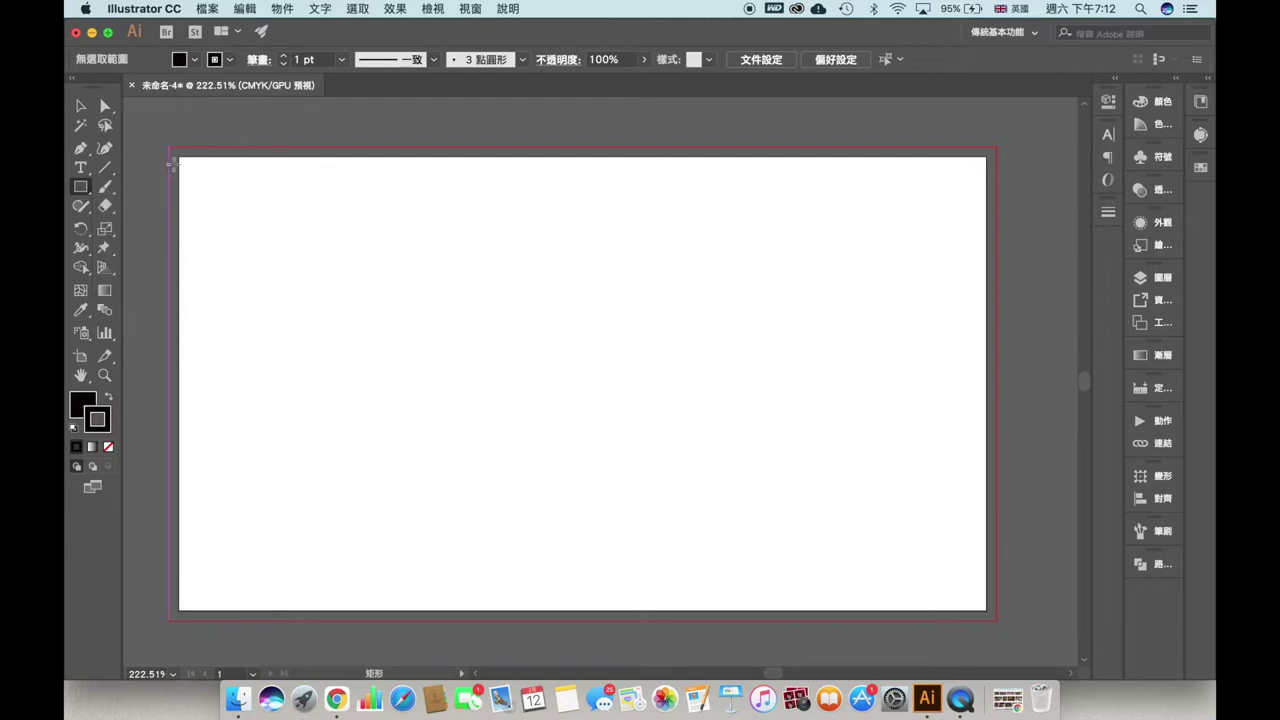
drag(178, 155, 986, 610)
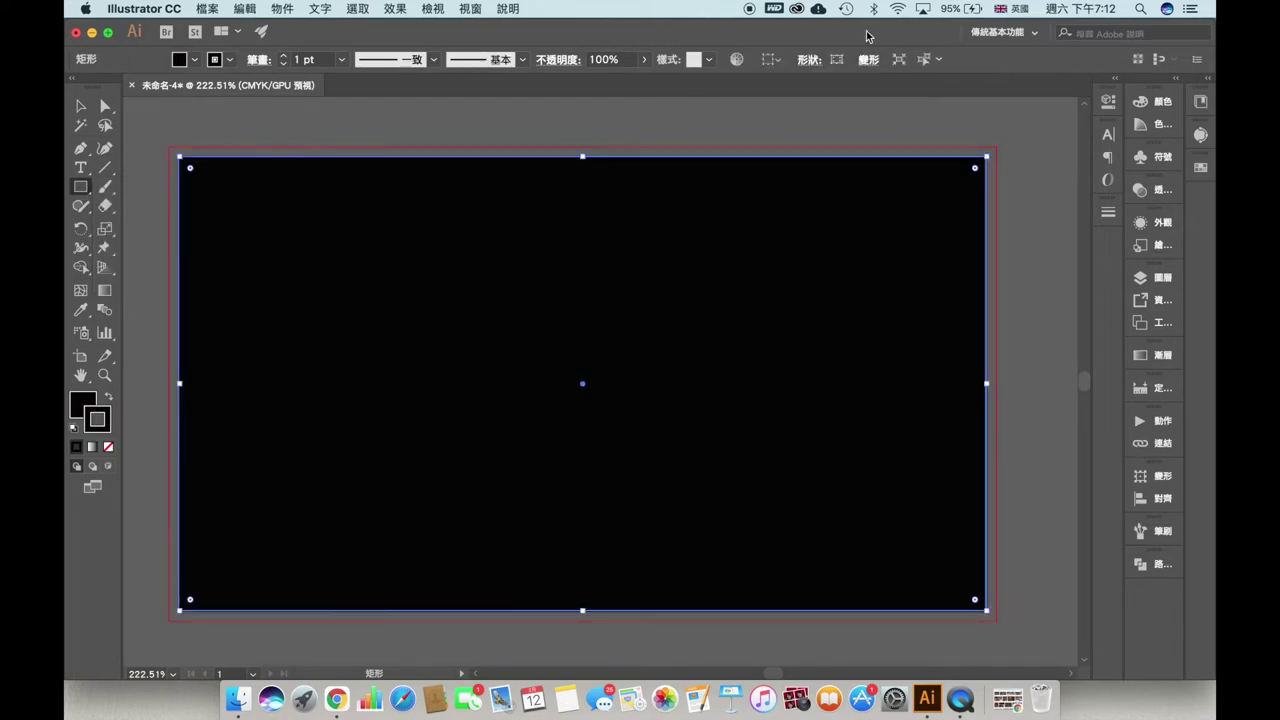
click(469, 8)
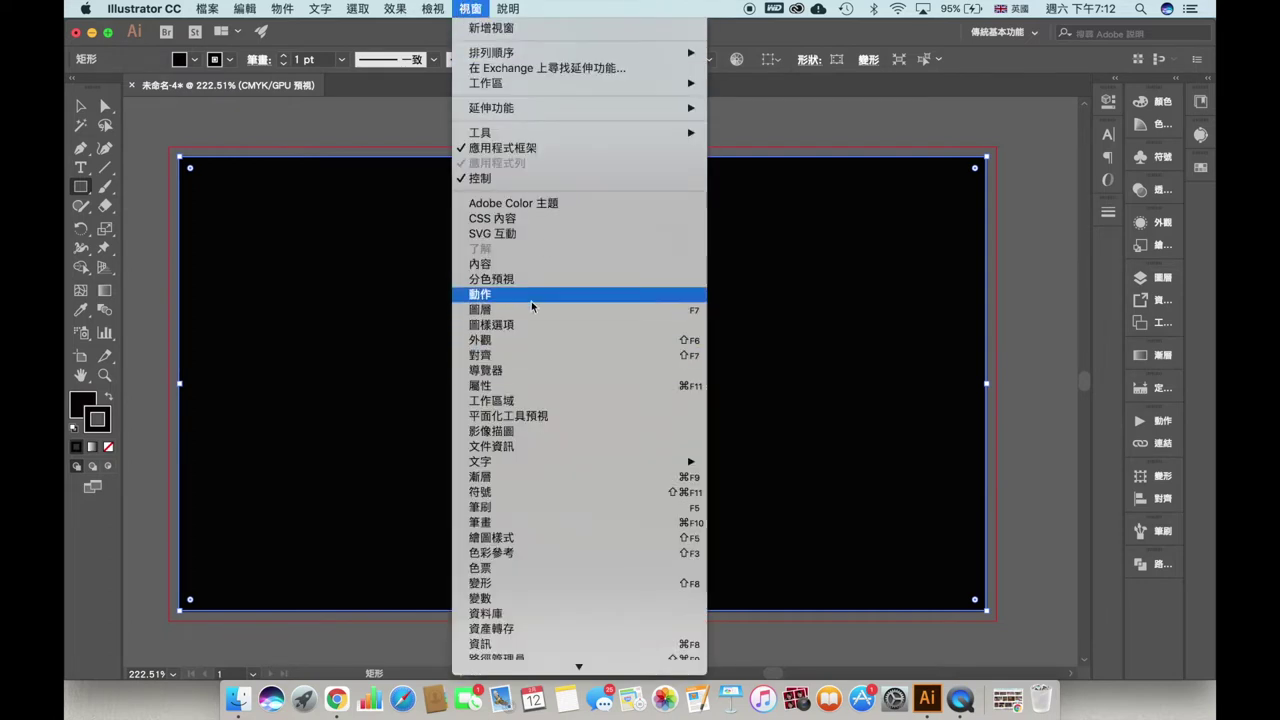
- Lock Layer 1 holding the black rectangle and create a new Layer 2 above it
click(531, 311)
click(974, 294)
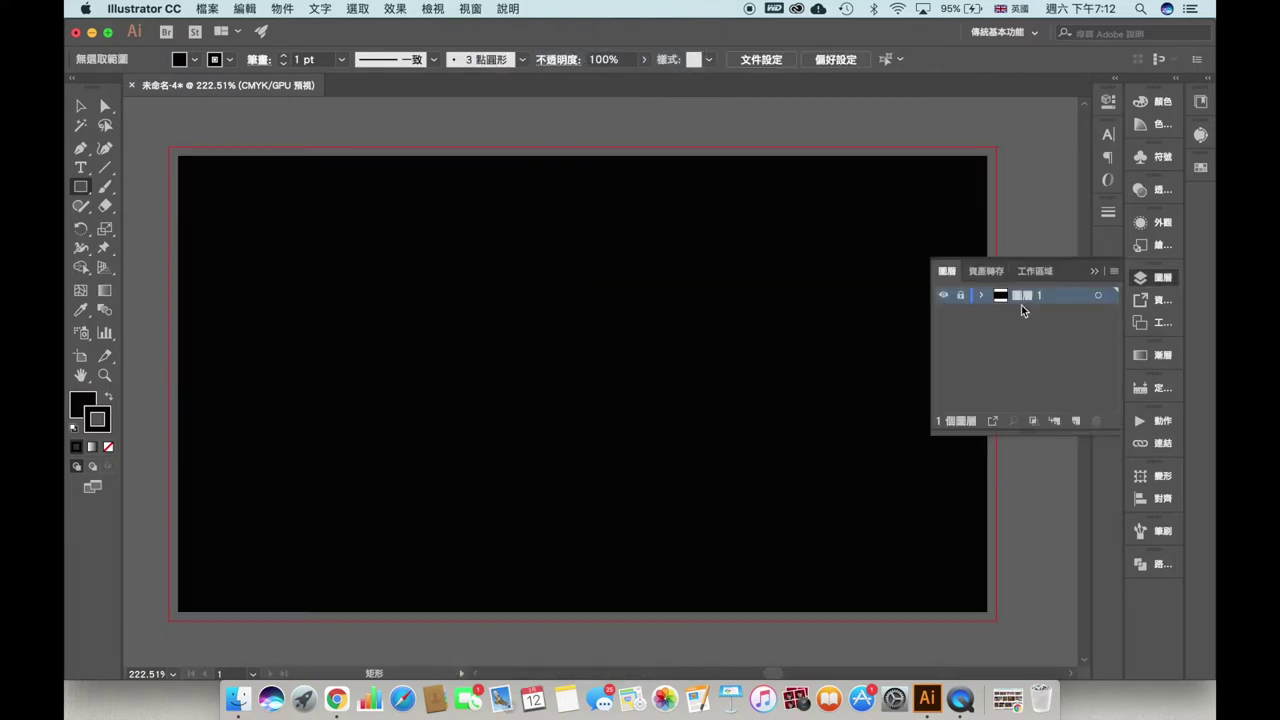
click(1076, 421)
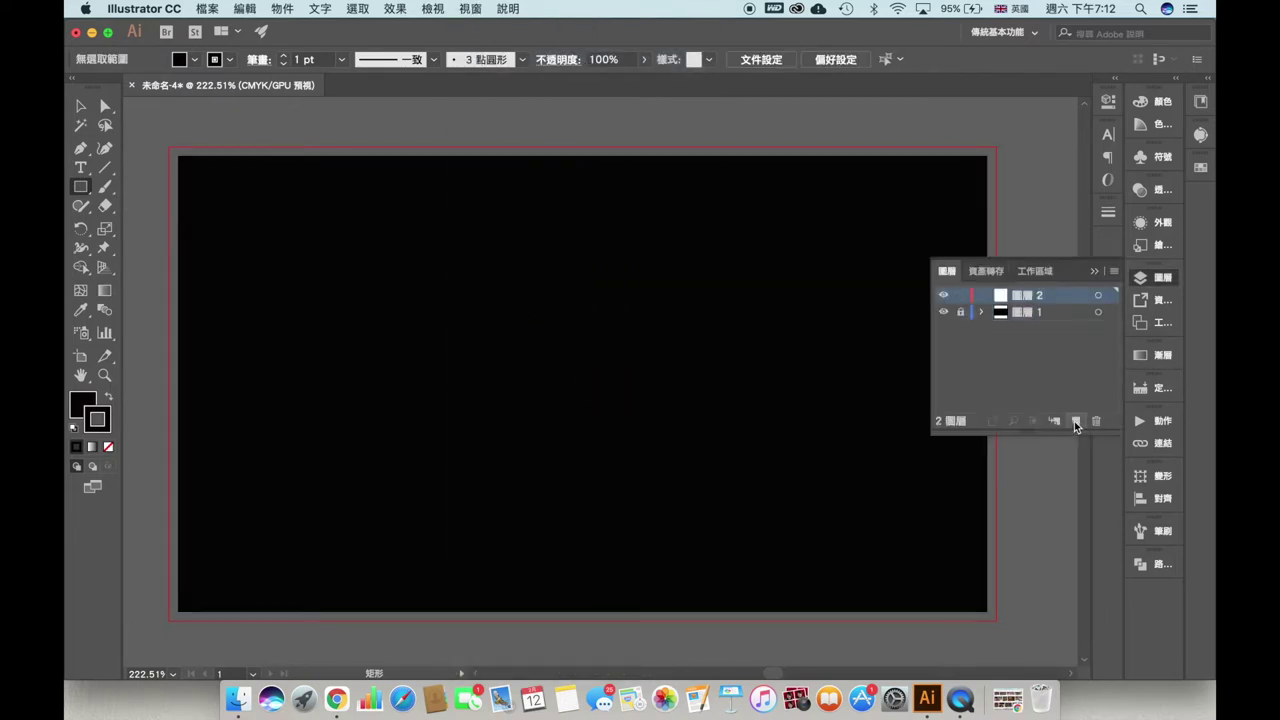
click(1095, 272)
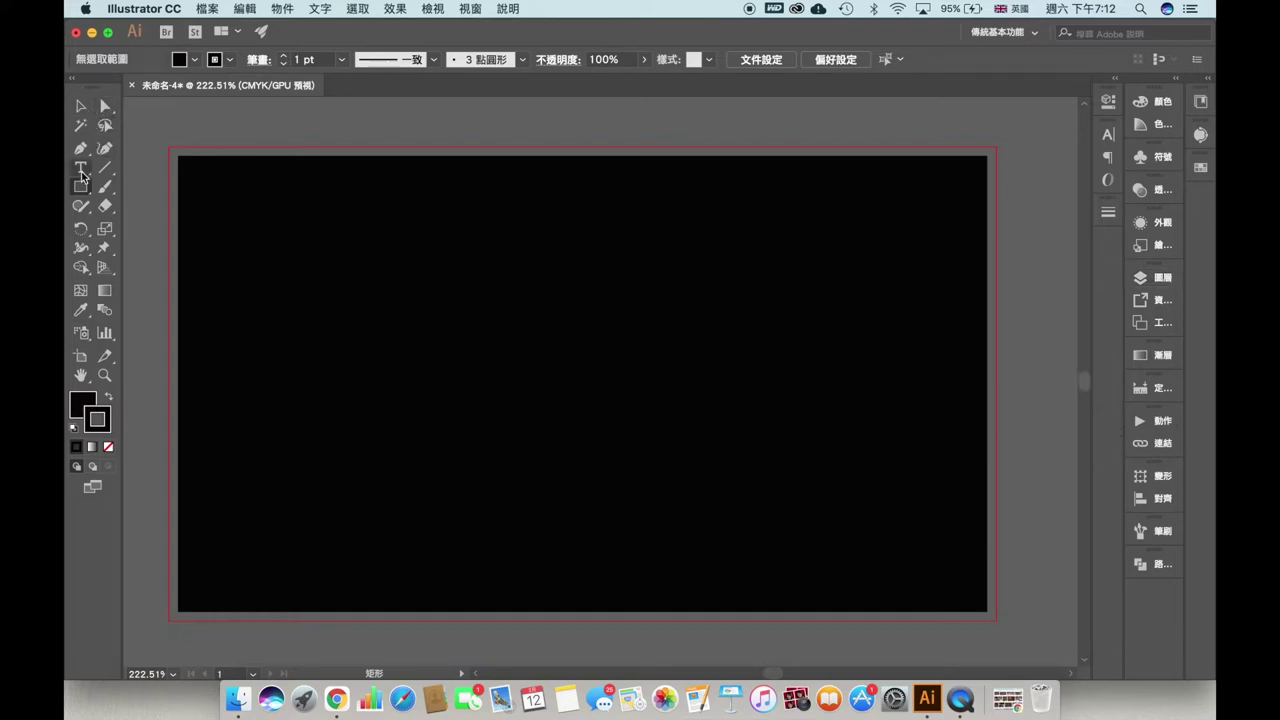
- Type the text 香港 just below the artboard
click(82, 168)
scroll(546, 401, down, 1)
scroll(546, 401, down, 2)
scroll(543, 420, down, 10)
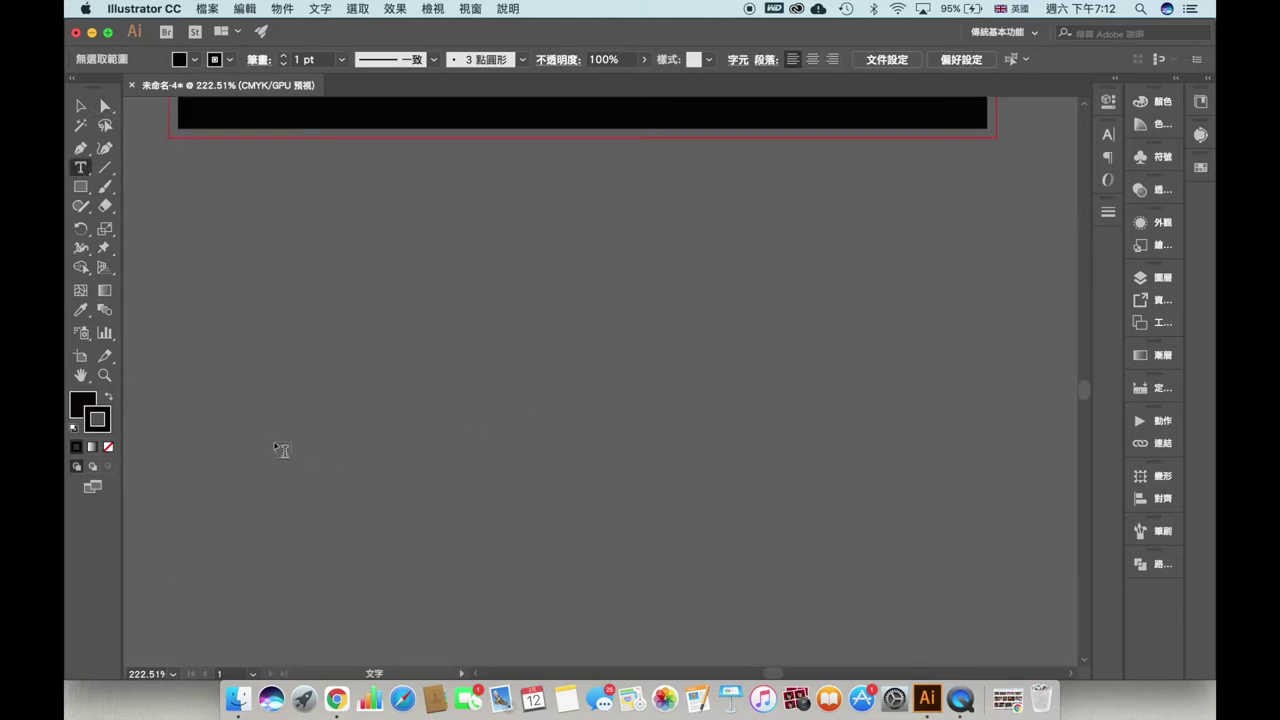
click(320, 318)
text(香港)
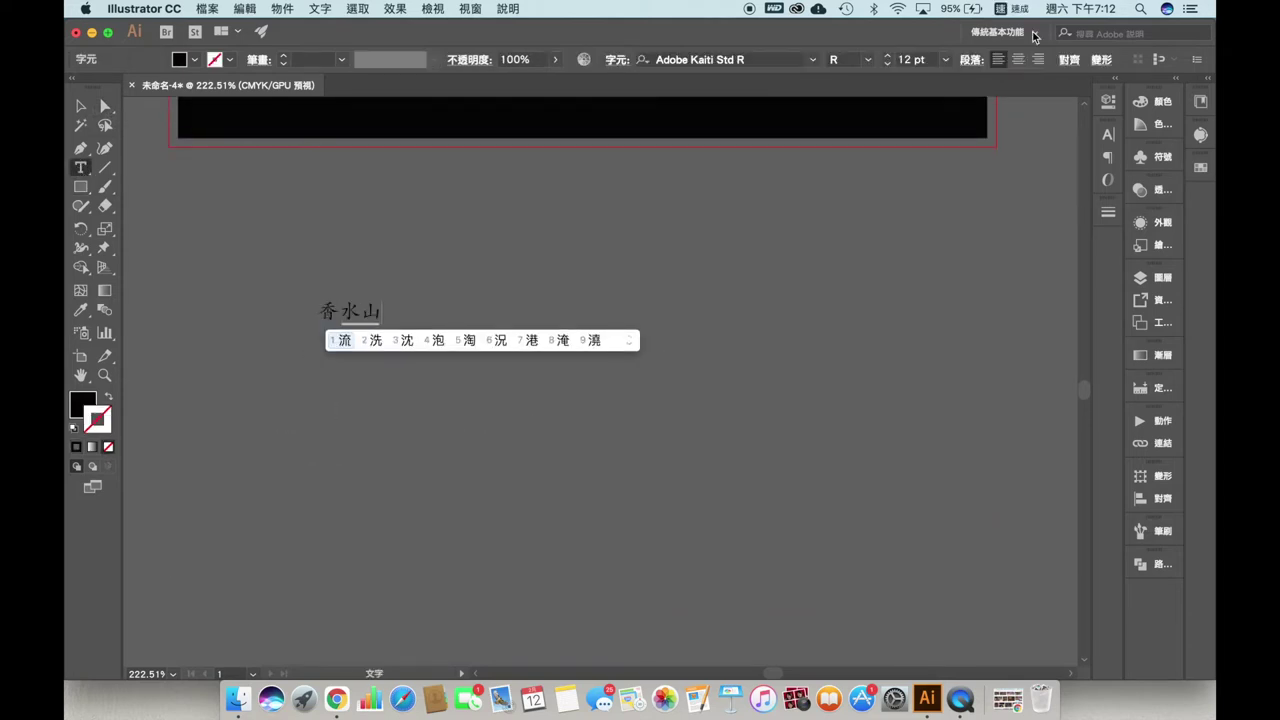
- Scale up and reposition the 香港 text using its corner handles
click(81, 106)
drag(362, 322, 815, 472)
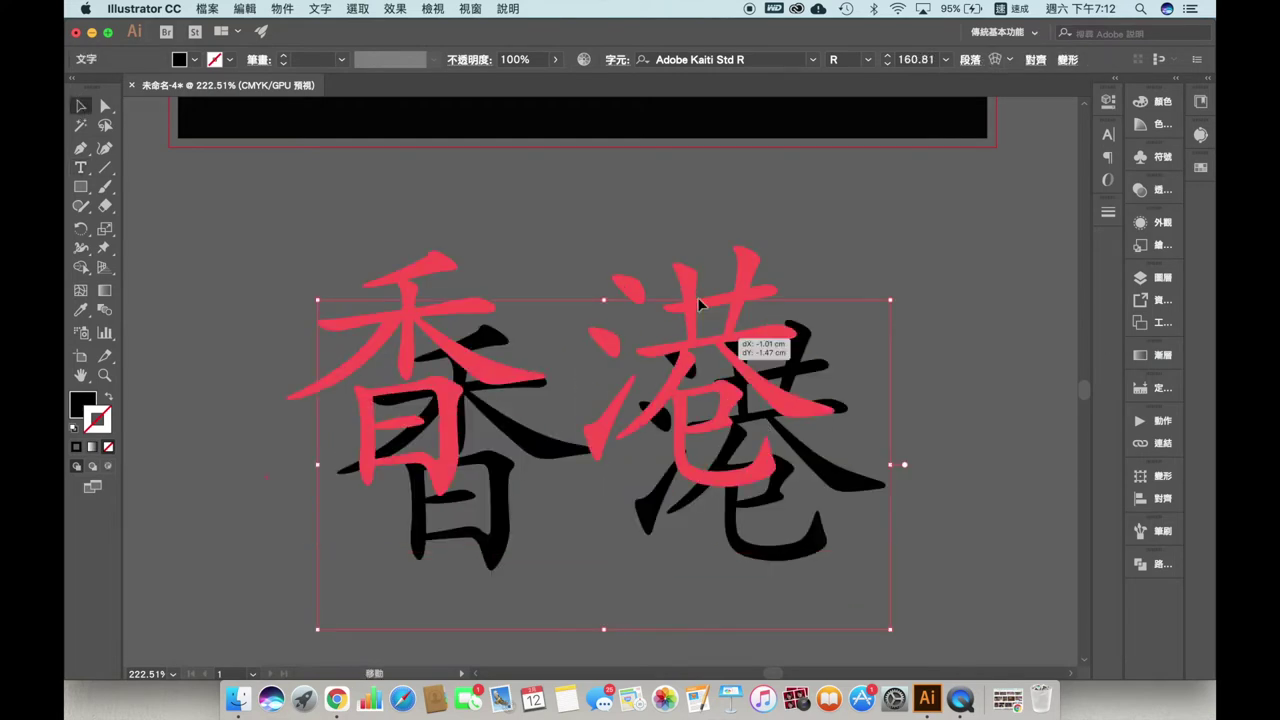
drag(664, 265, 700, 305)
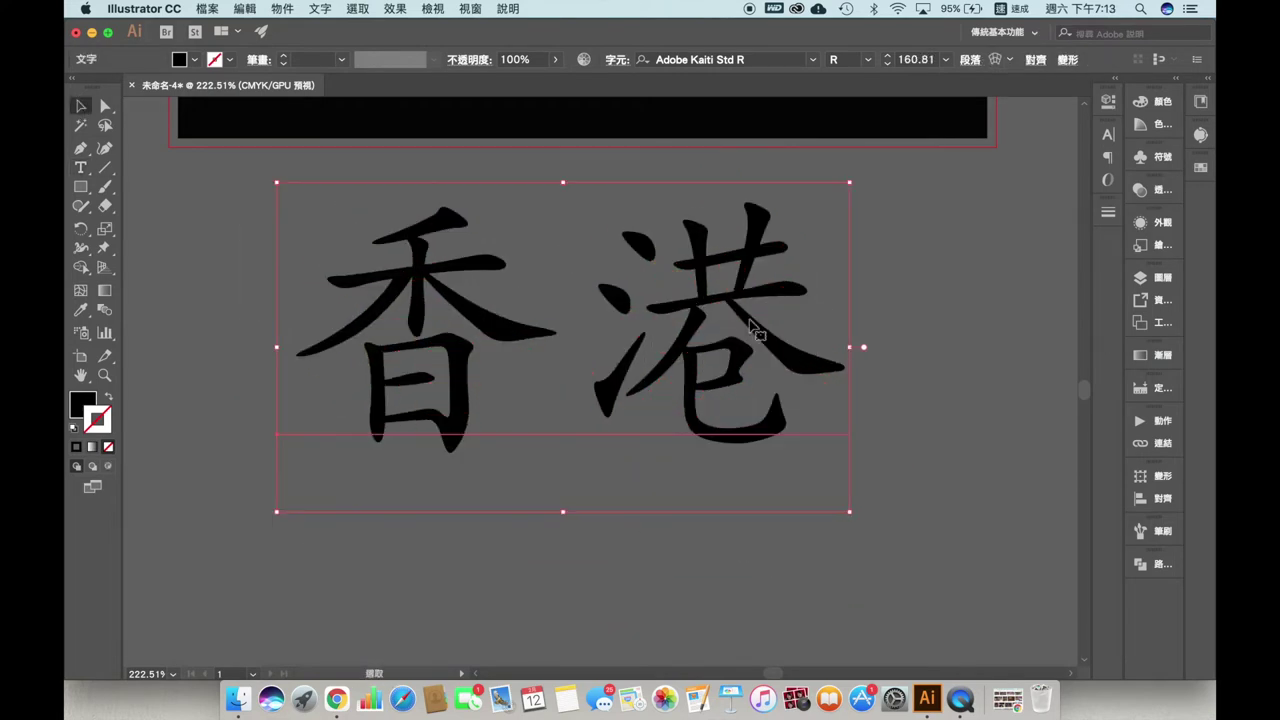
drag(849, 512, 913, 548)
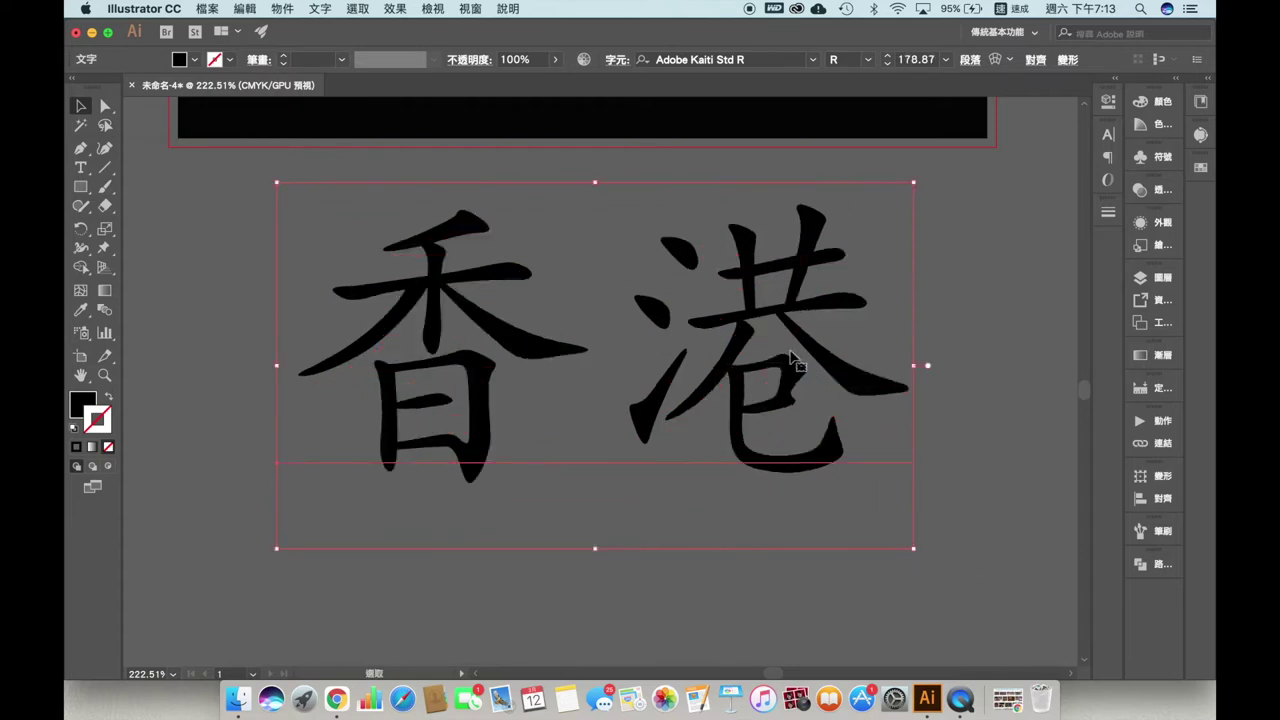
scroll(797, 368, down, 3)
mouse_move(874, 272)
mouse_down()
mouse_move(824, 335)
mouse_move(740, 390)
mouse_up()
scroll(892, 327, up, 3)
scroll(892, 327, right, 5)
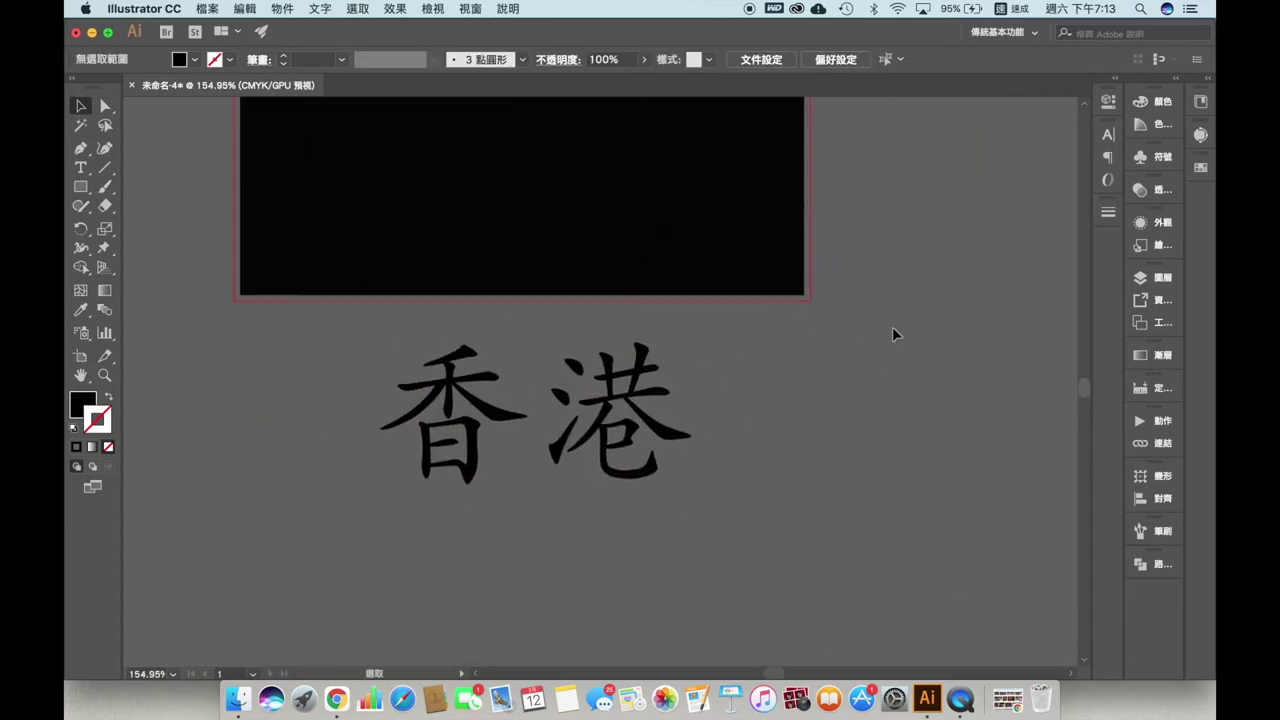
- Give the 香港 text a black stroke with a 4 pt weight
click(97, 416)
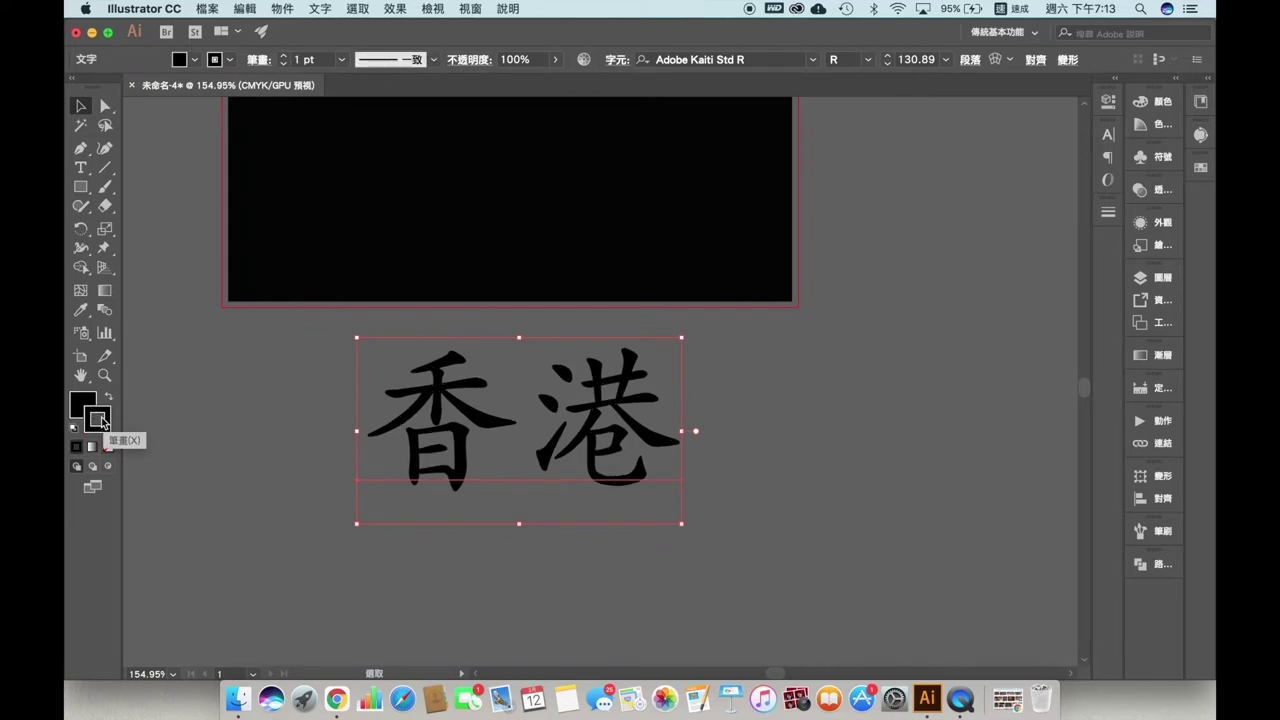
click(341, 60)
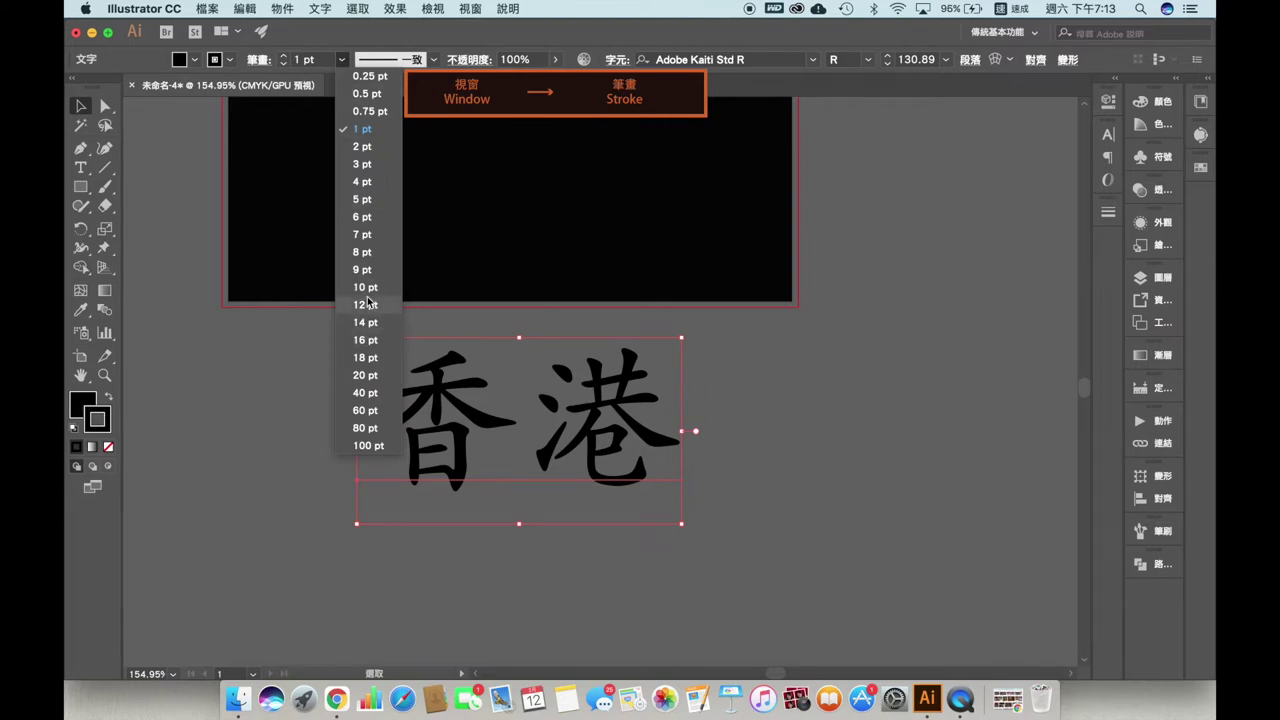
click(377, 200)
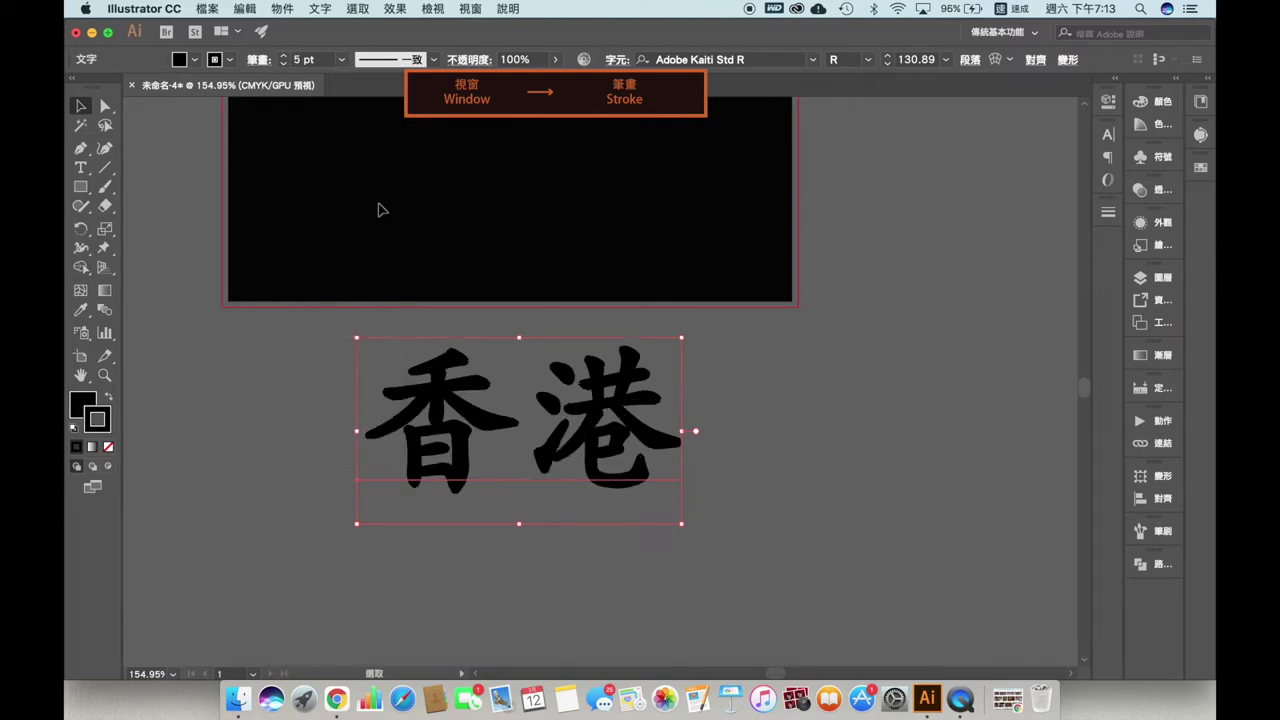
click(341, 62)
click(372, 190)
click(766, 462)
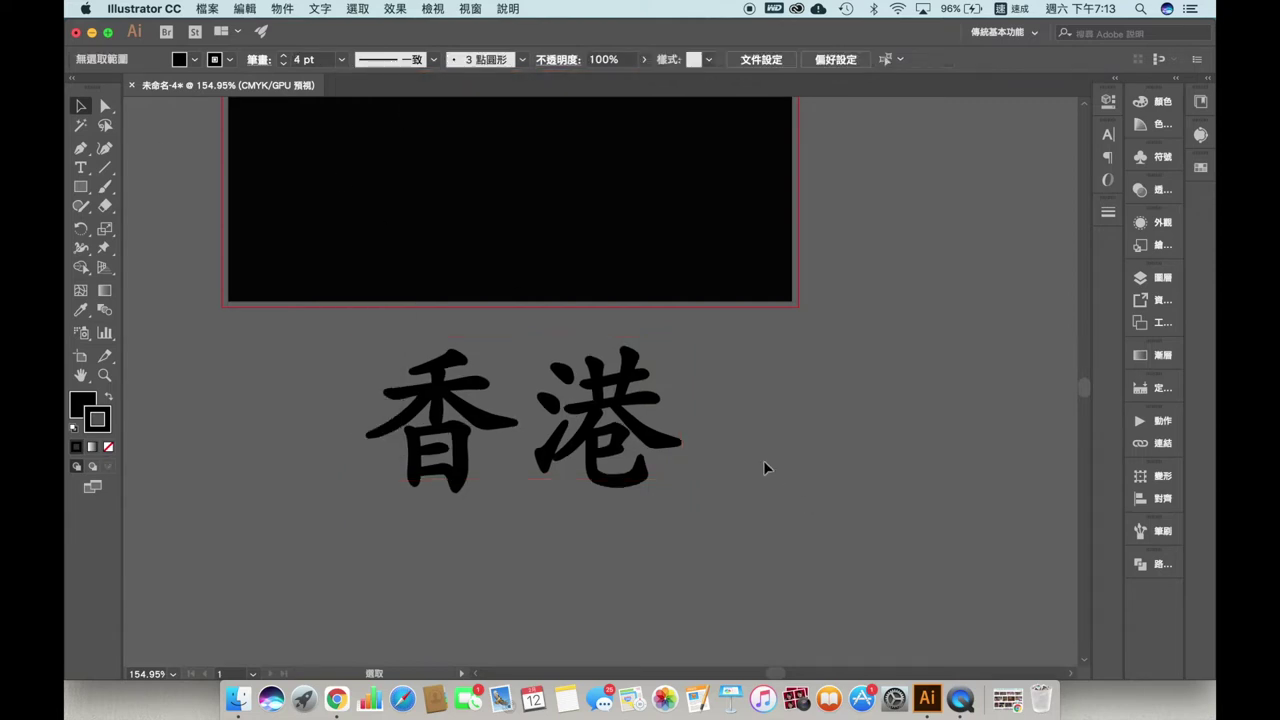
click(630, 415)
scroll(851, 386, up, 1)
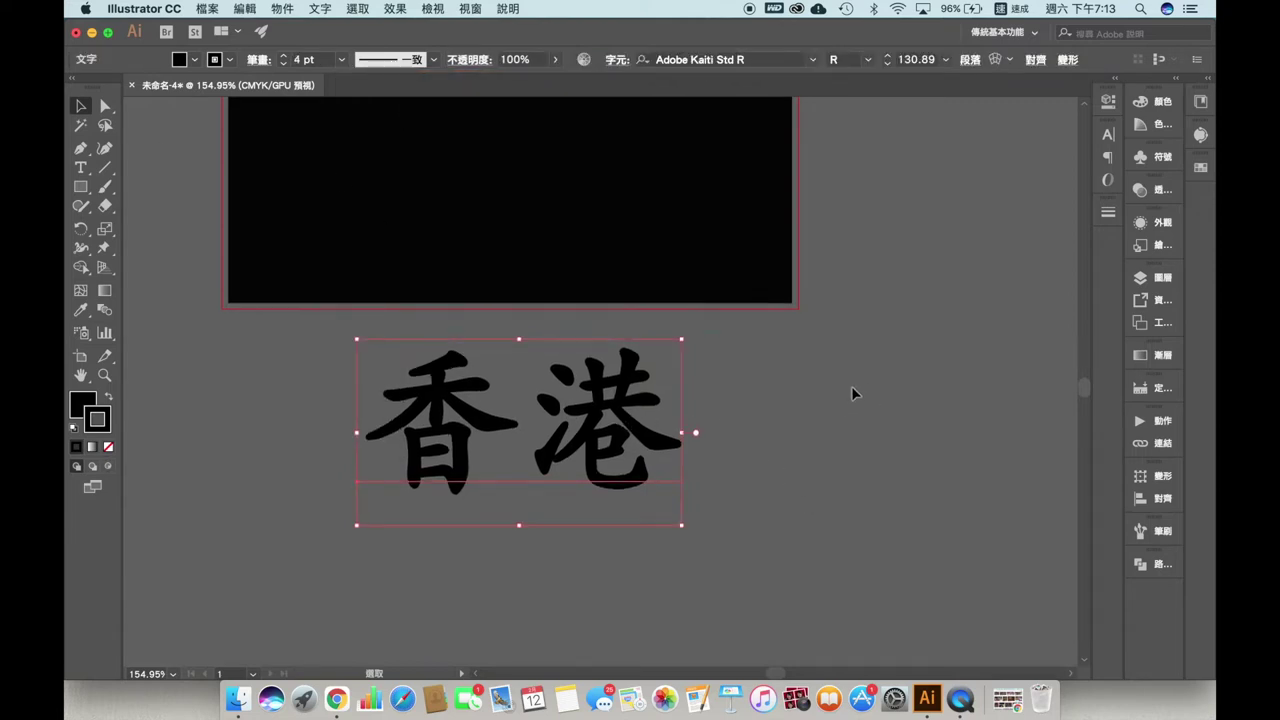
click(284, 9)
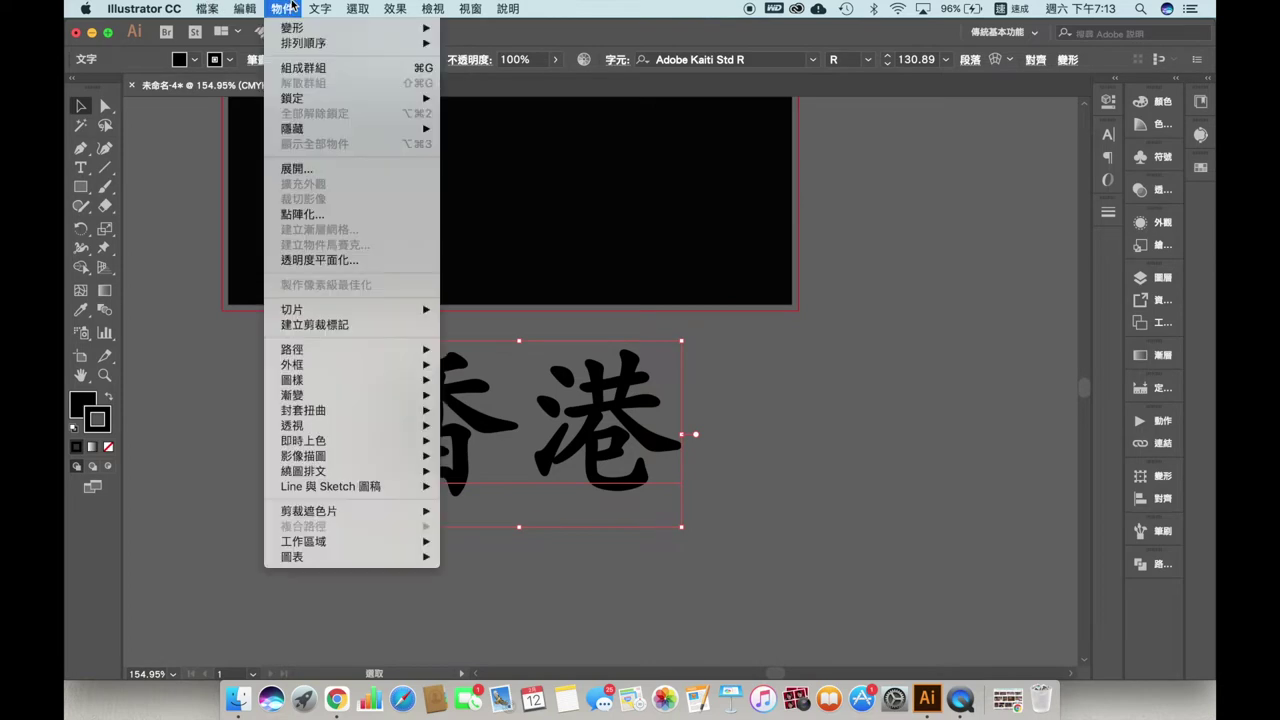
- Expand the 香港 text and then its stroke into outline paths
click(300, 168)
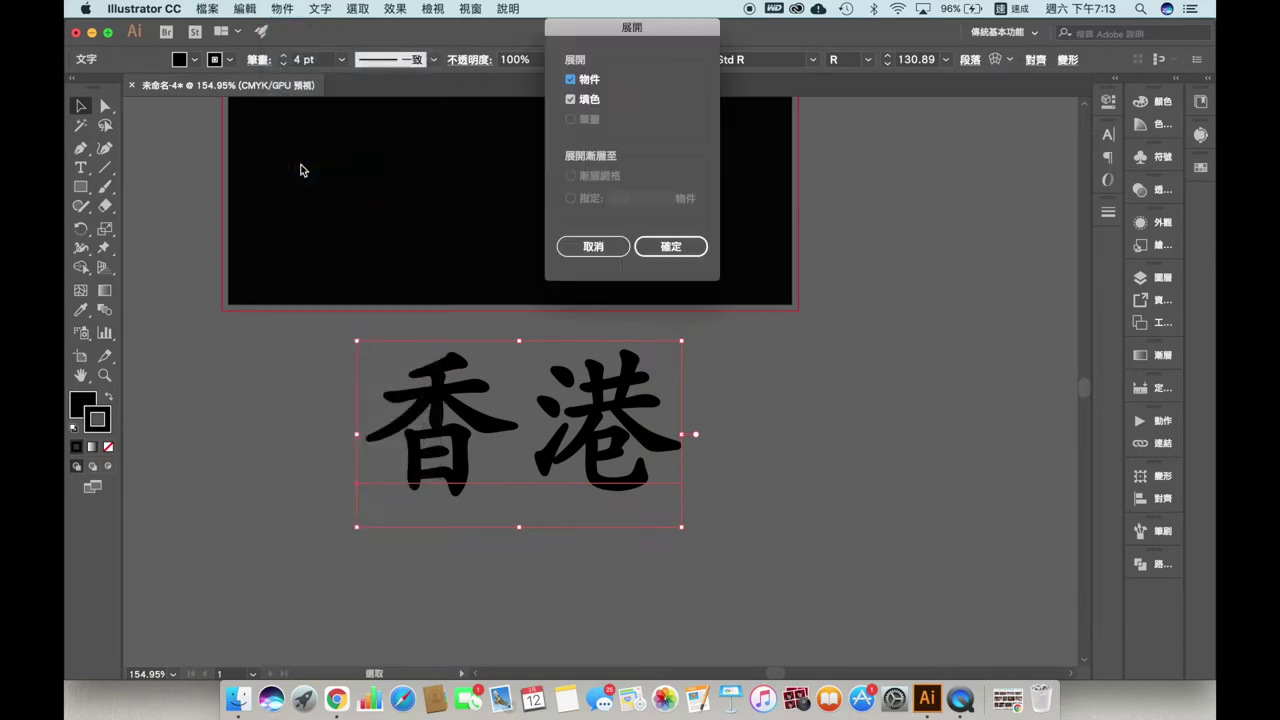
click(697, 249)
click(270, 8)
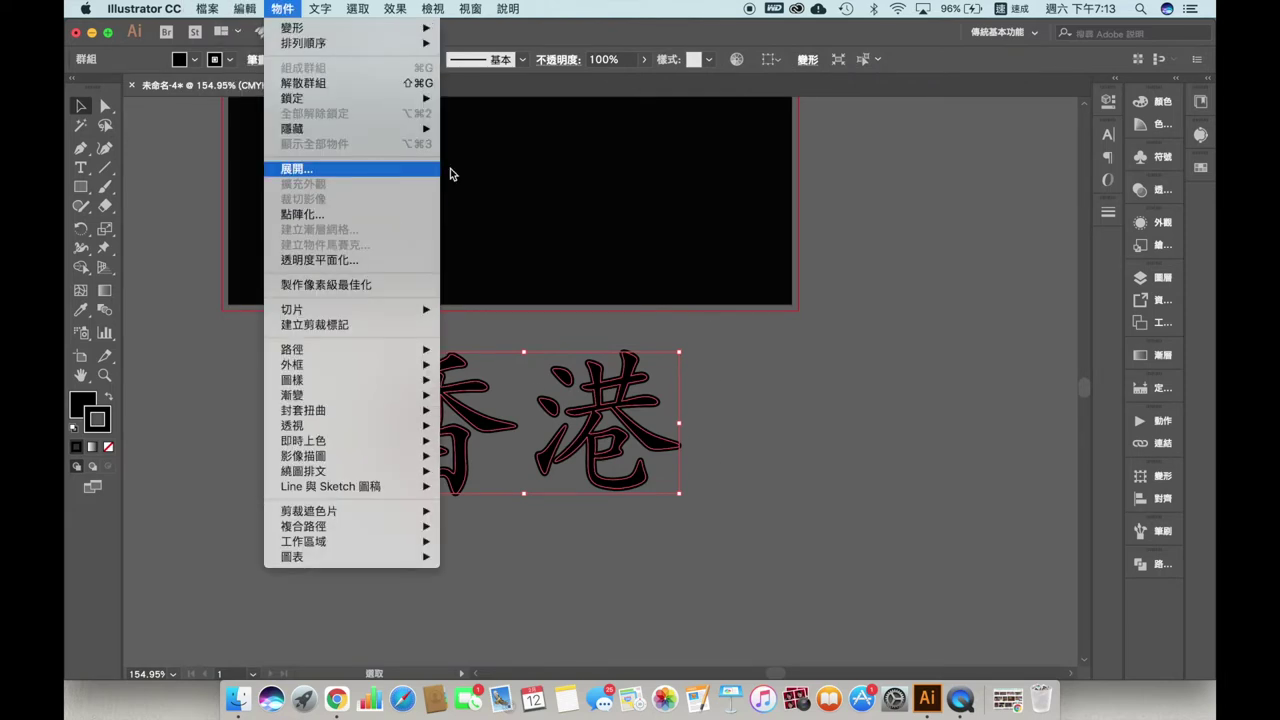
click(378, 170)
click(690, 249)
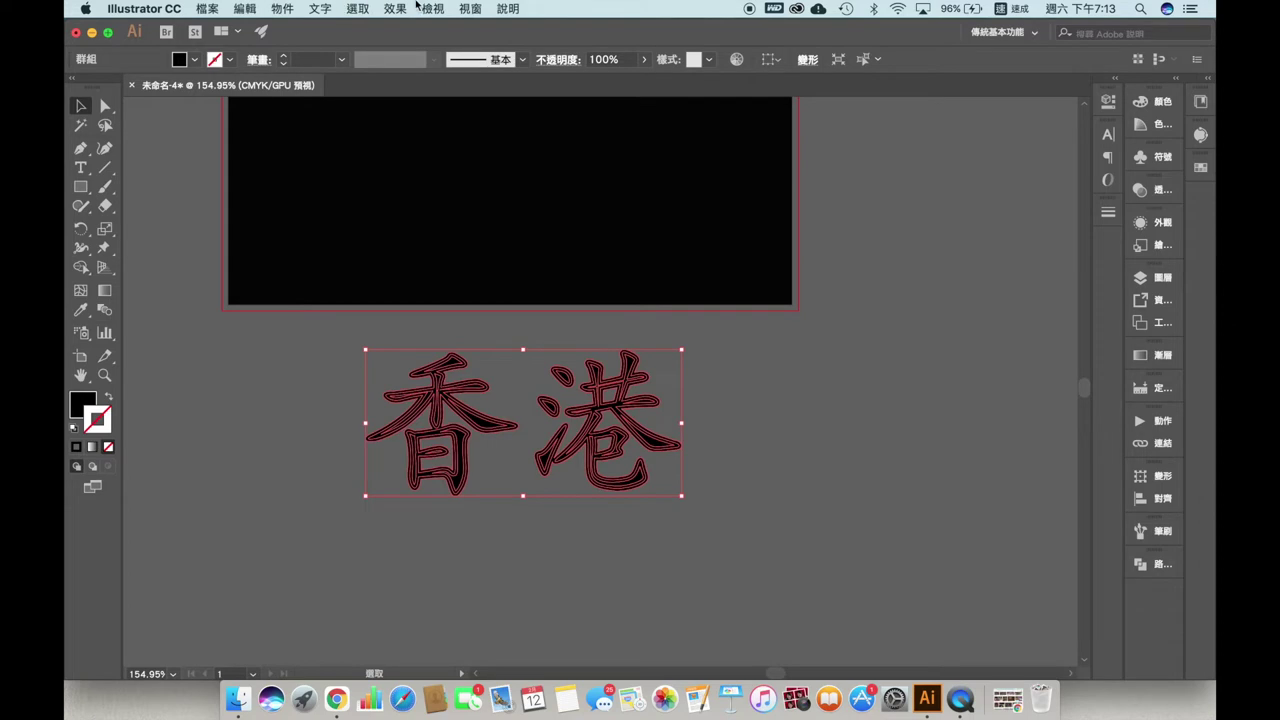
- Unite the overlapping outlines with Pathfinder into solid character shapes
click(463, 9)
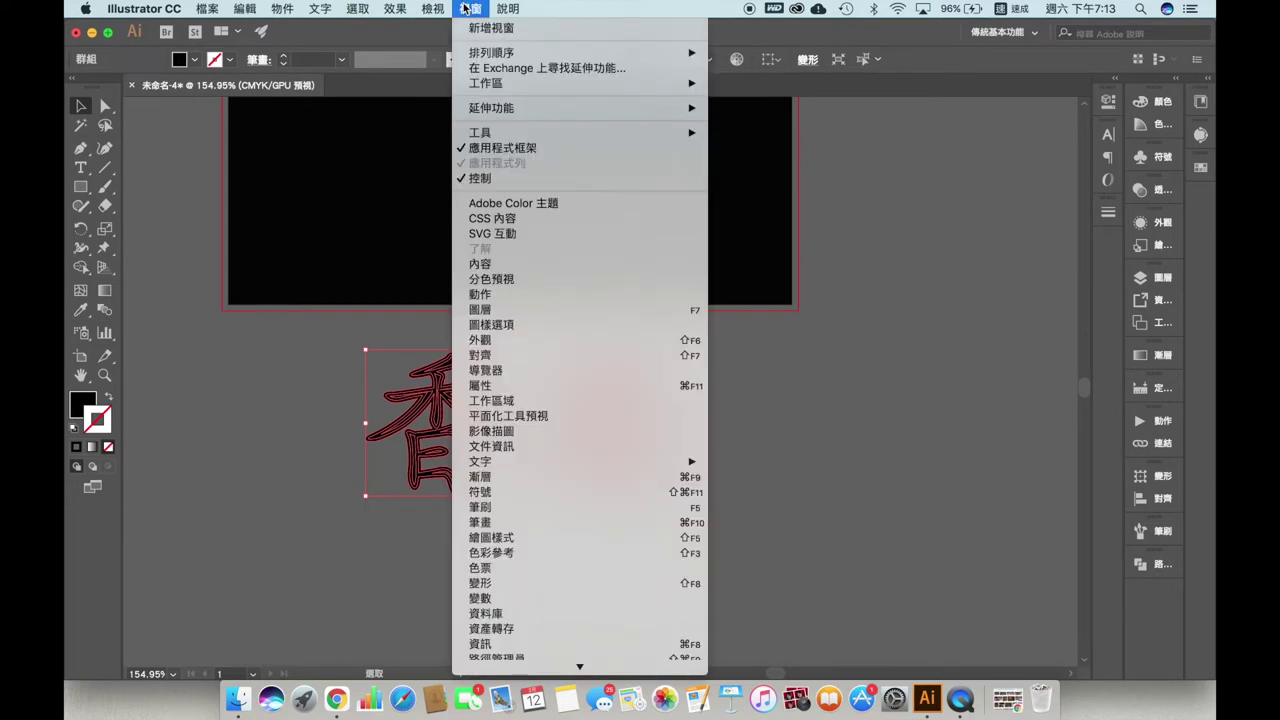
scroll(553, 545, down, 3)
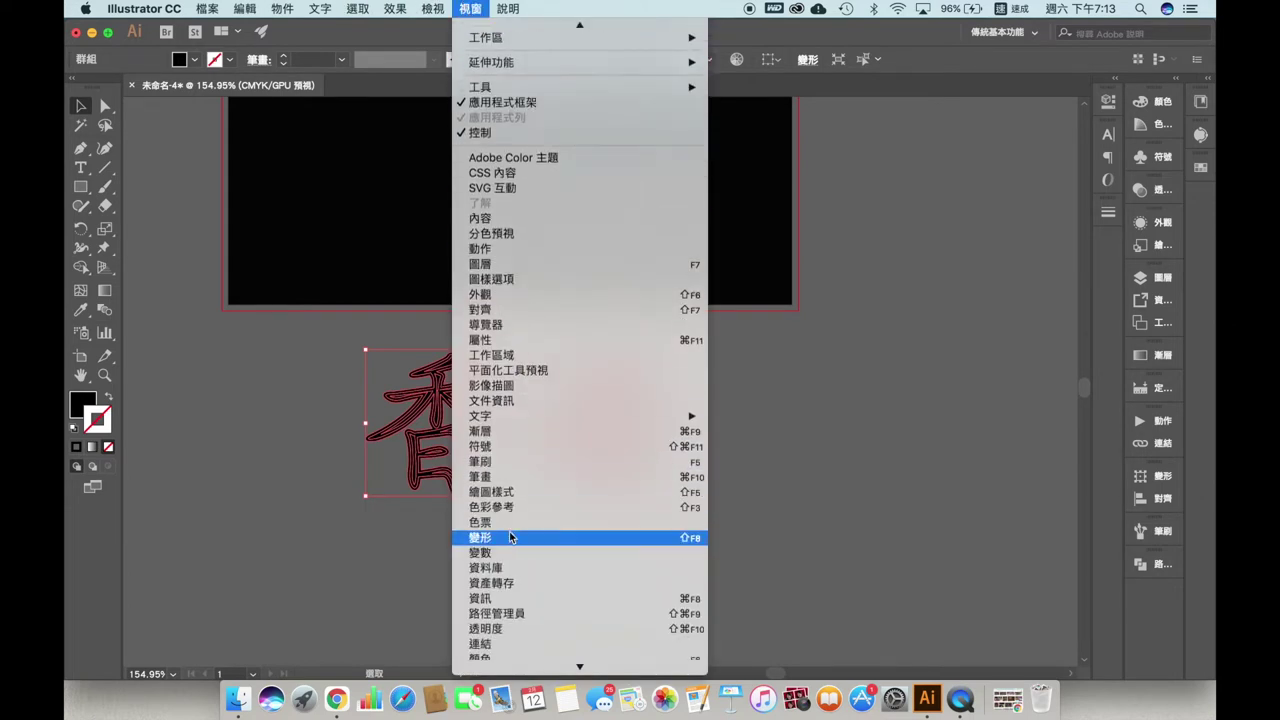
click(513, 584)
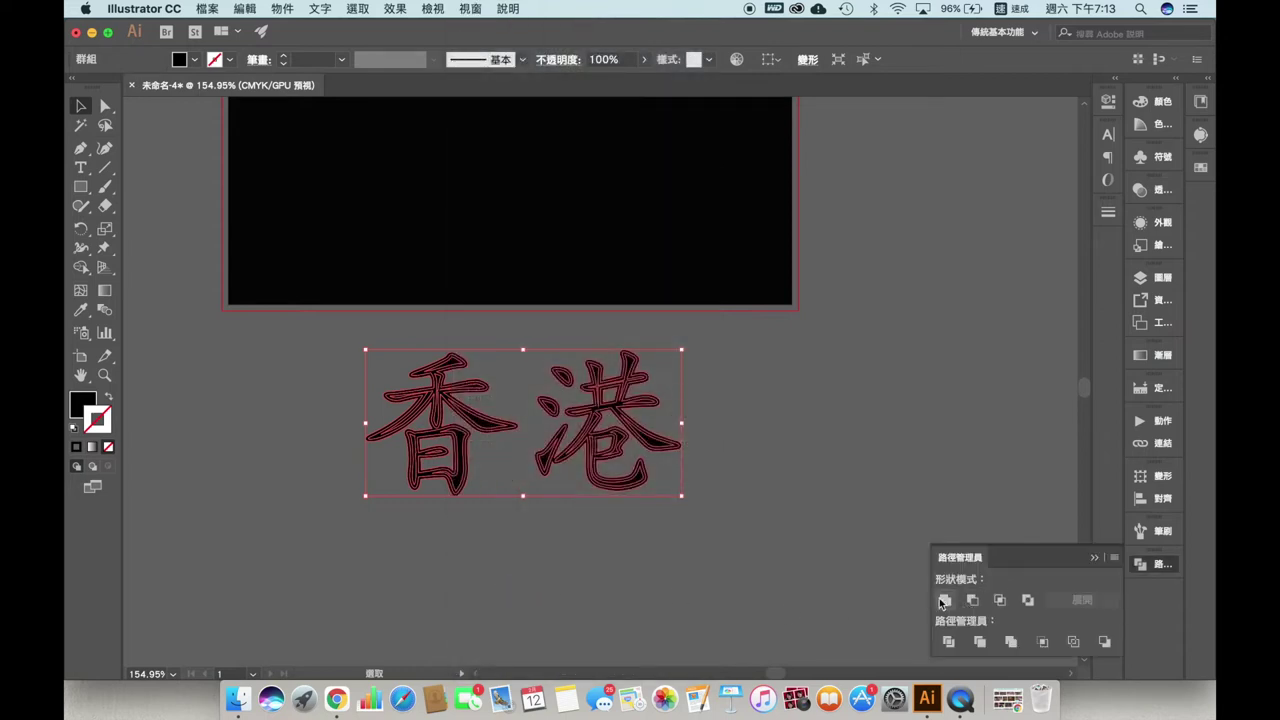
click(944, 600)
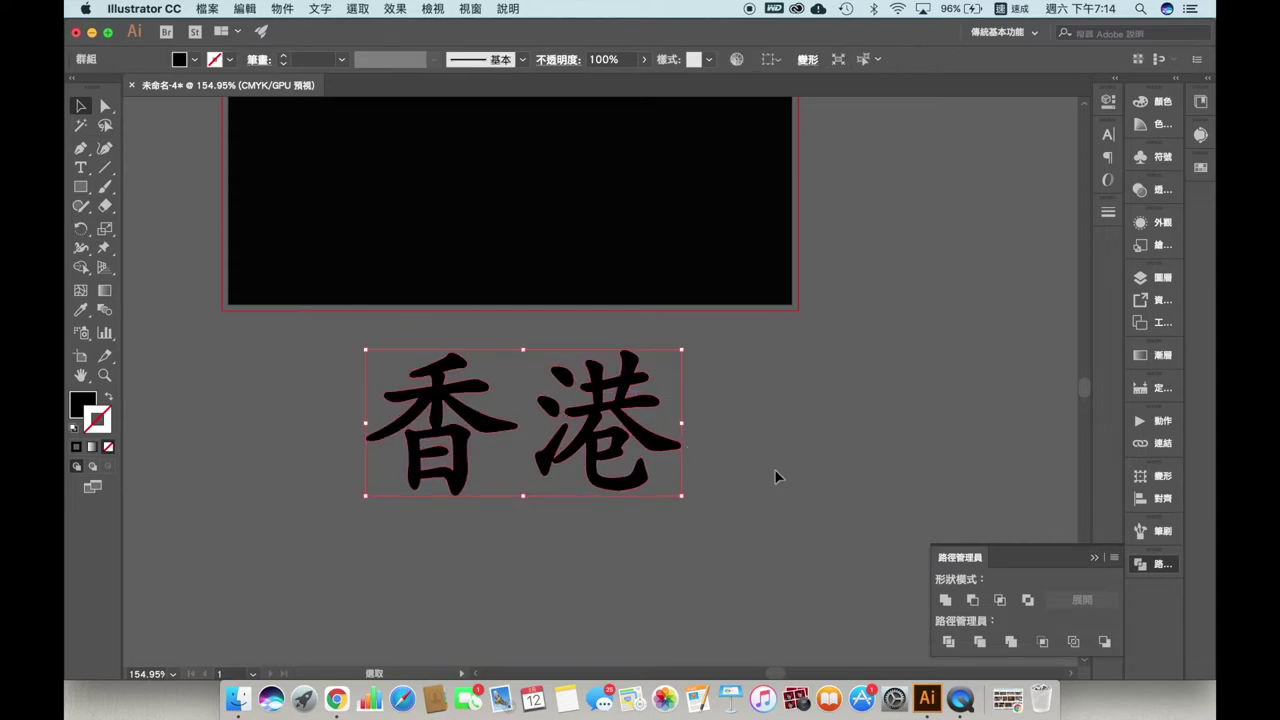
- Ungroup the merged artwork and regroup the parts of 港 together
right_click(668, 405)
click(728, 536)
click(1097, 559)
click(806, 428)
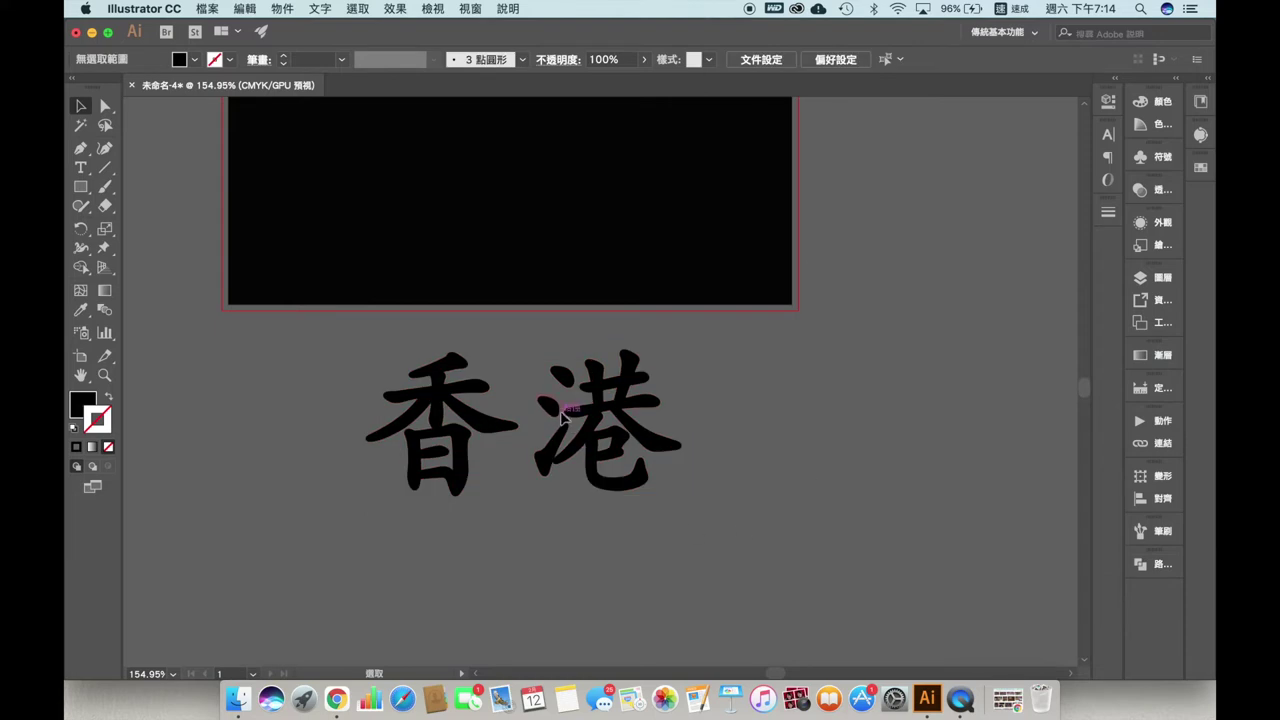
click(605, 400)
right_click(605, 379)
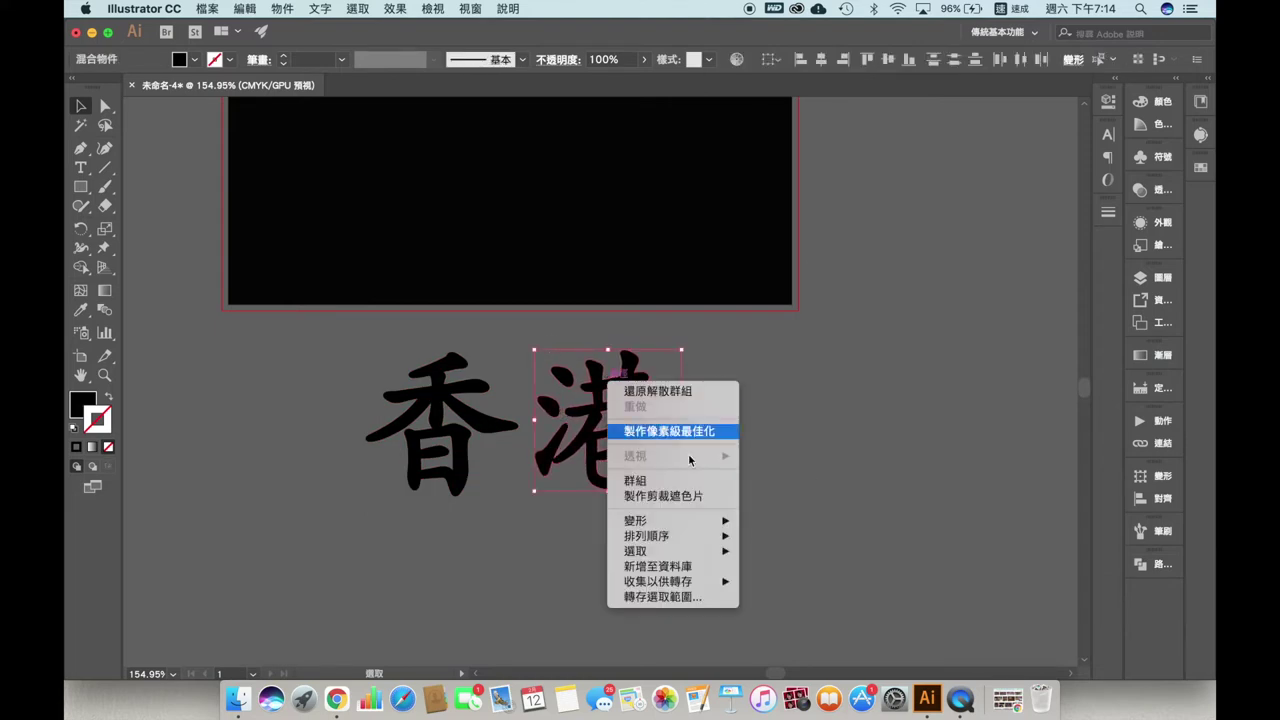
click(650, 482)
- Give both 港 and 香 a dark red stroke from the Swatches panel
click(1199, 172)
click(1200, 173)
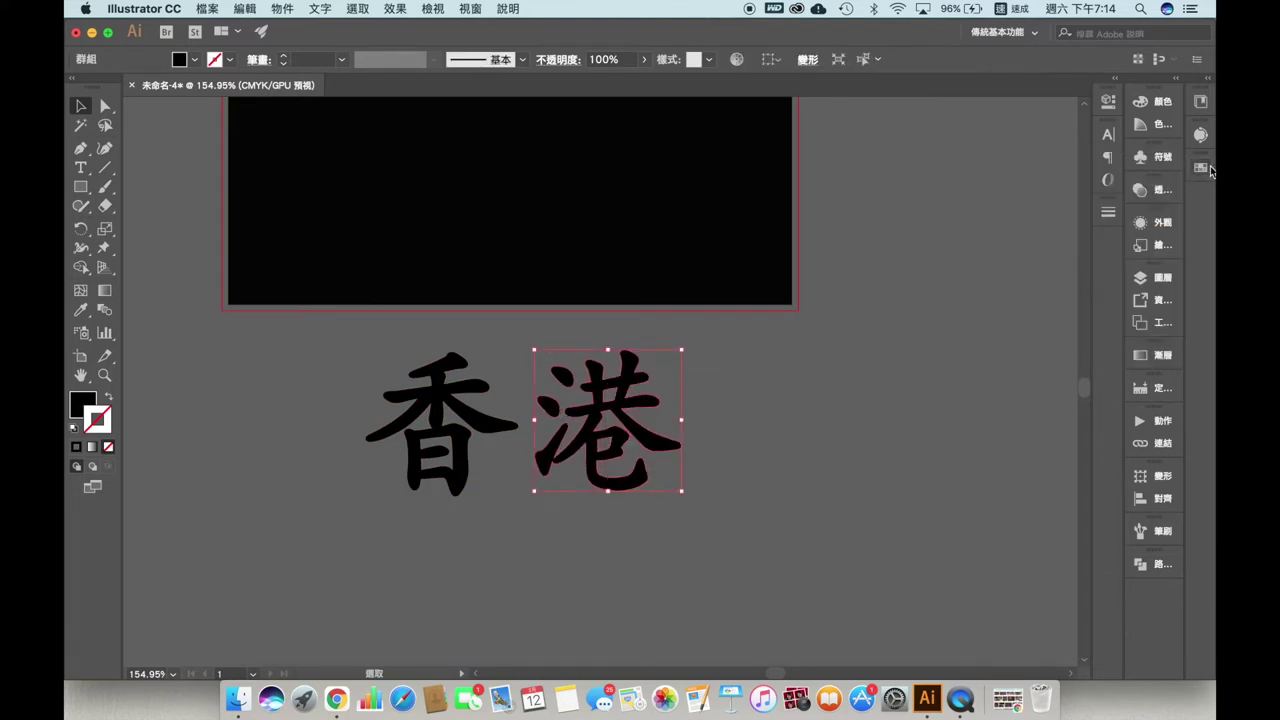
click(476, 9)
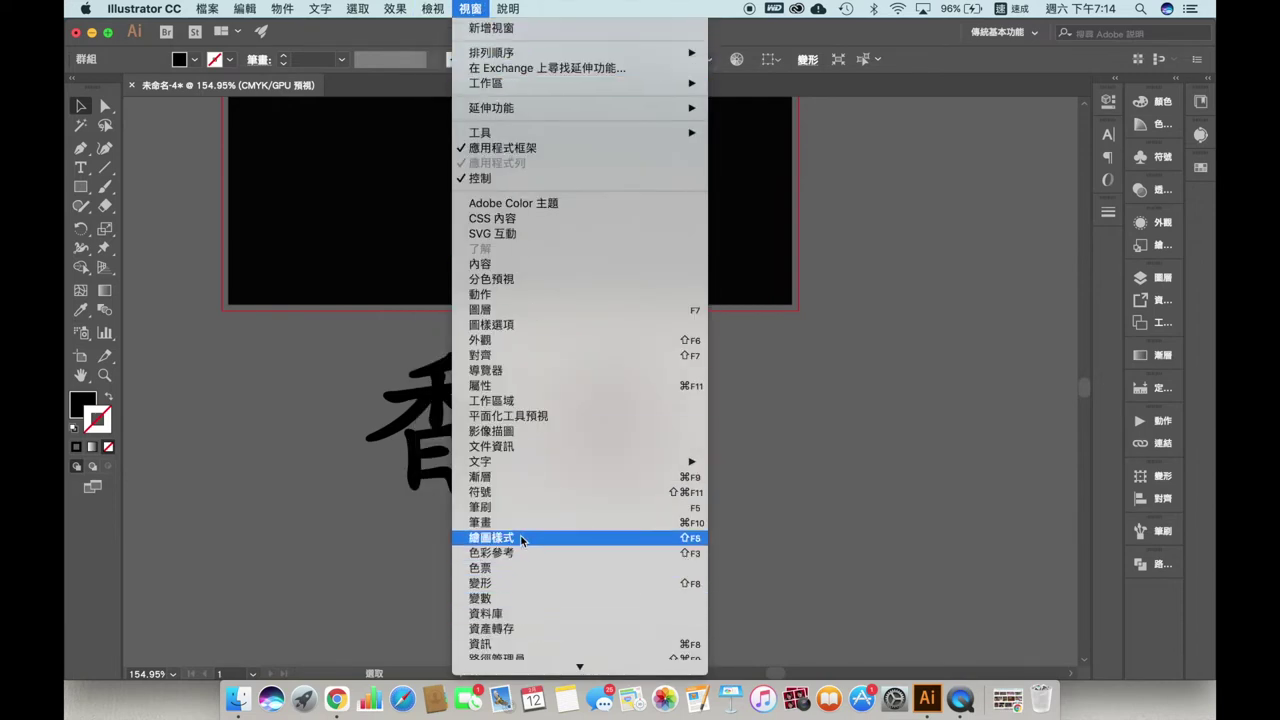
click(520, 567)
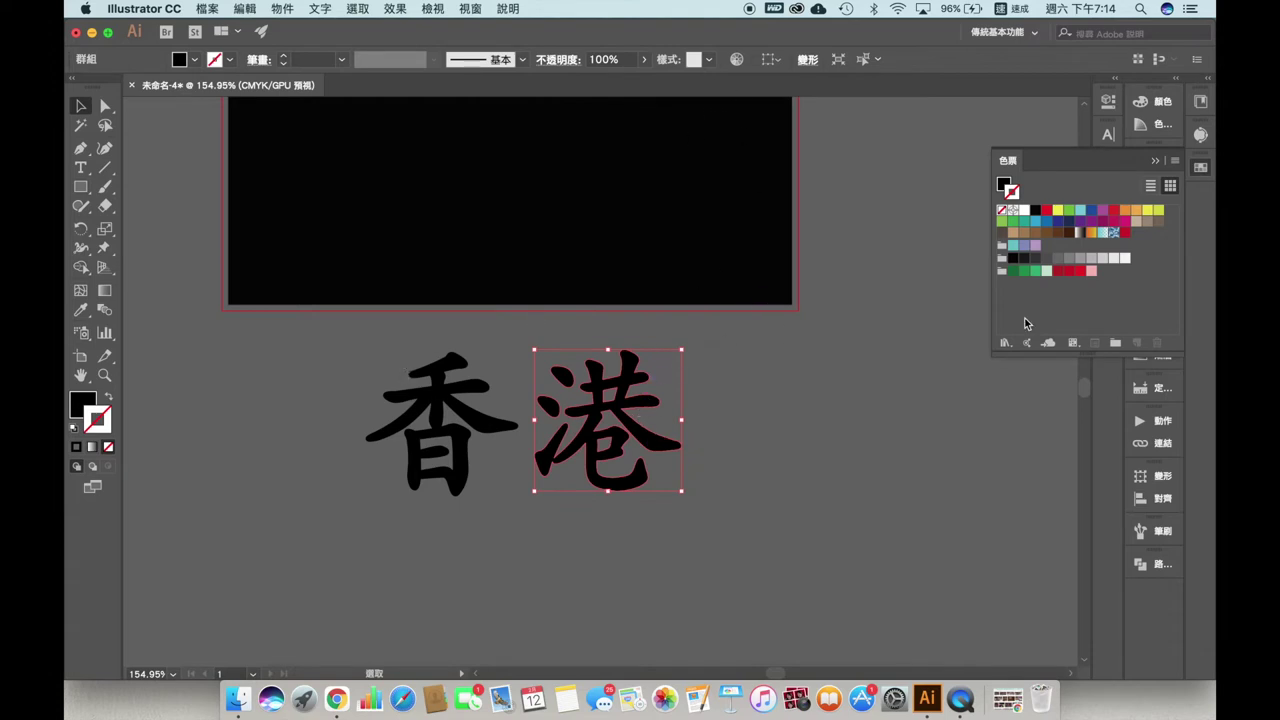
click(1059, 273)
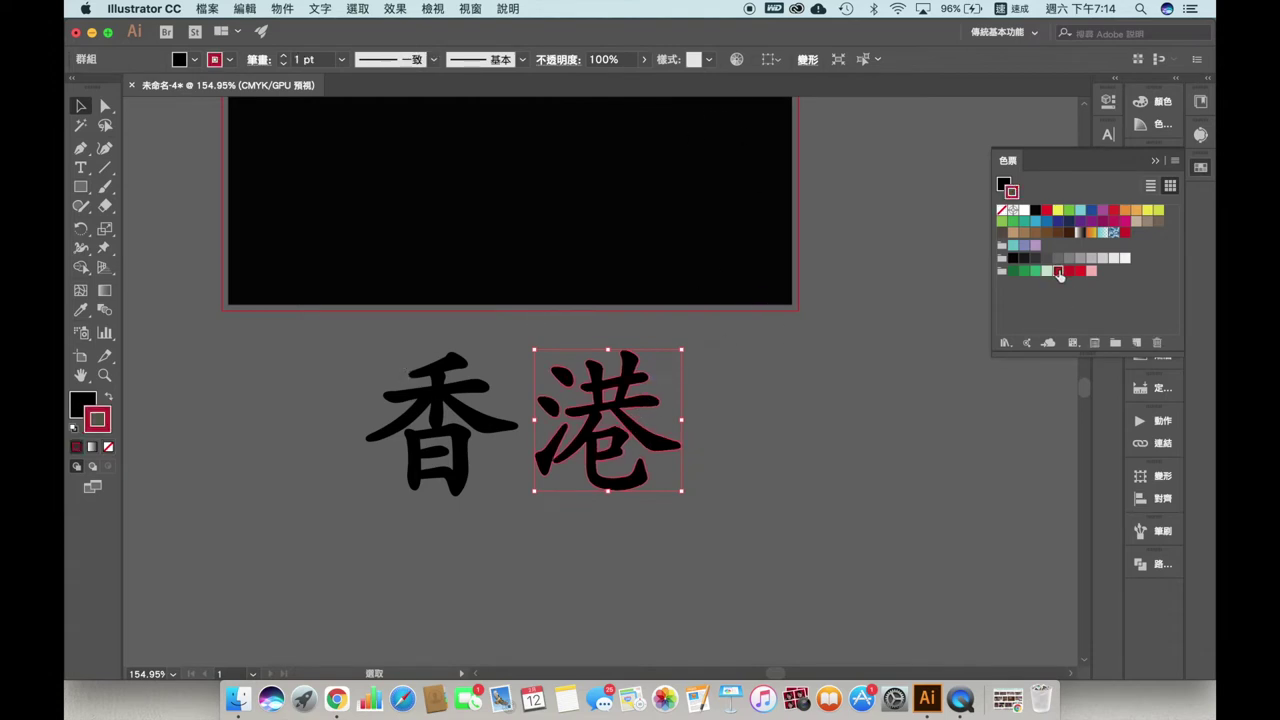
click(439, 420)
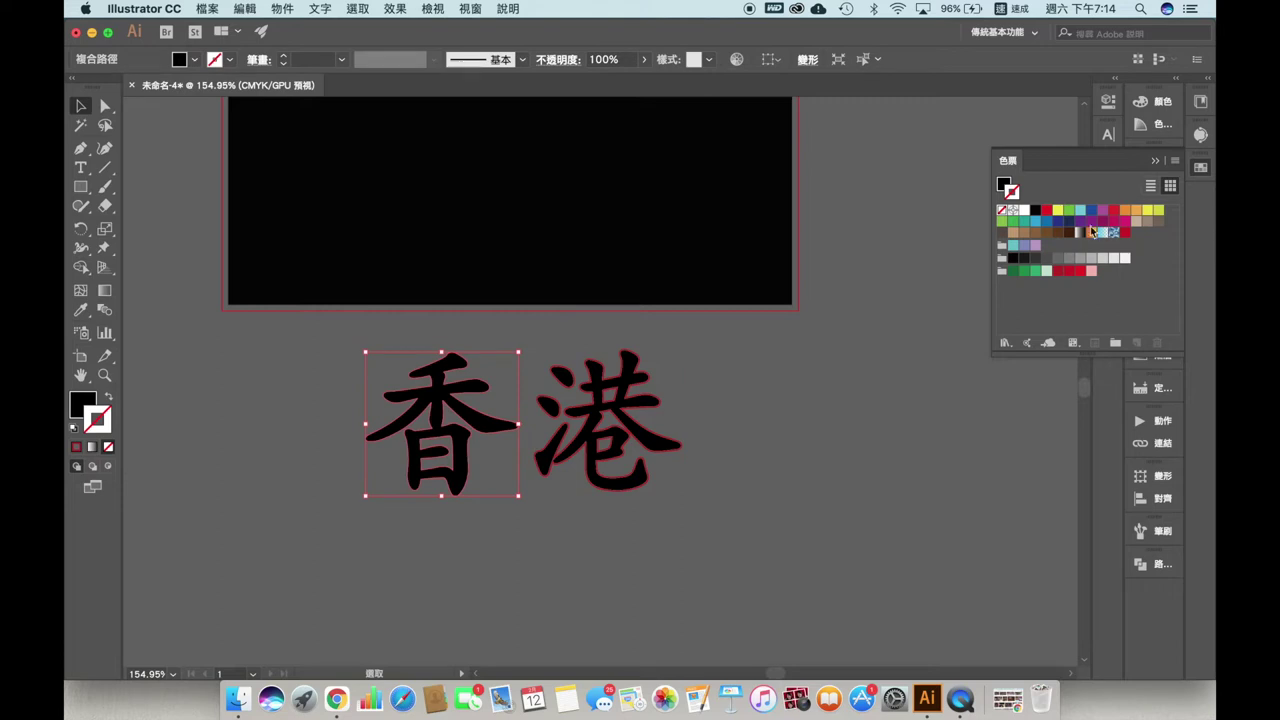
click(1056, 271)
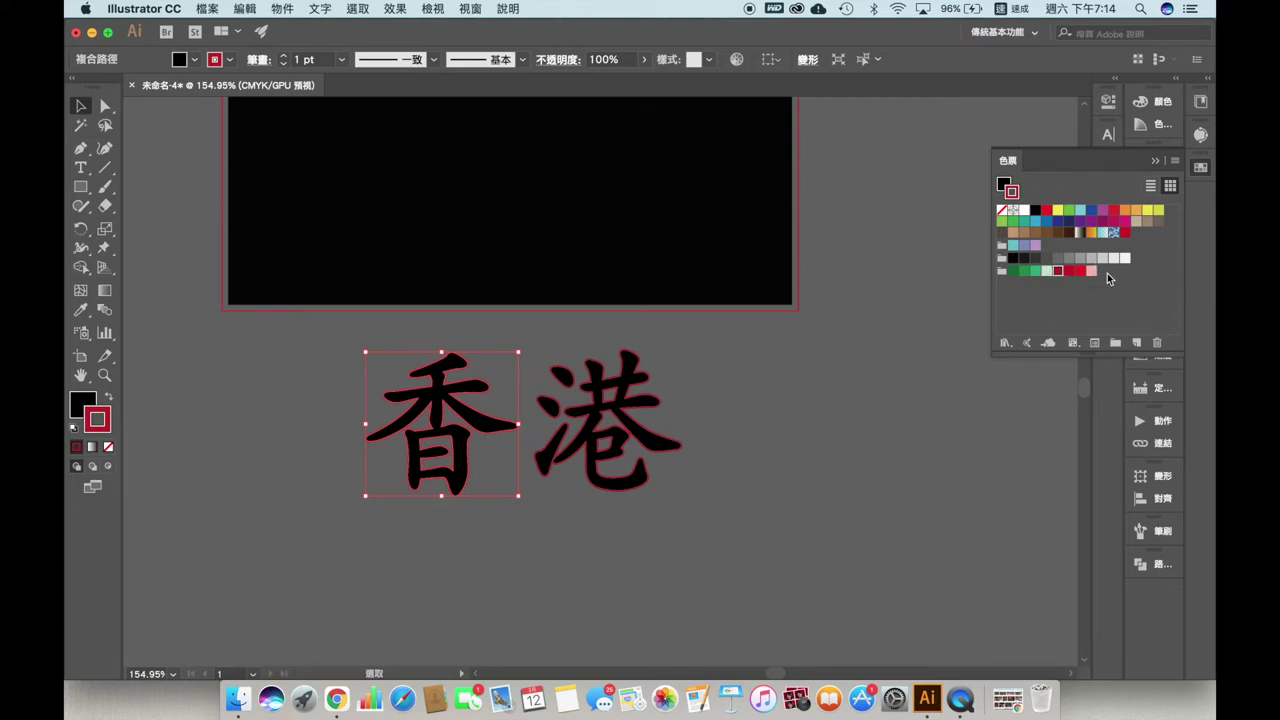
- Set both characters' fill to None and stroke weight to 4 pt
click(791, 381)
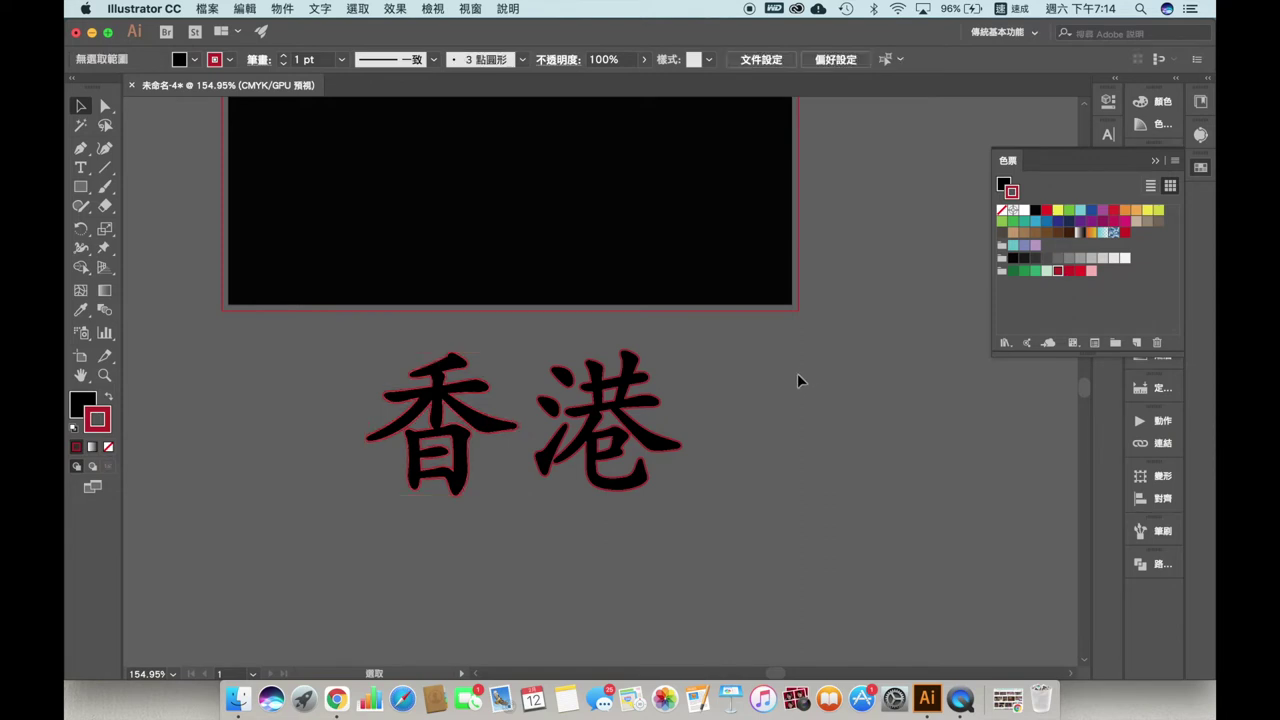
click(443, 403)
click(818, 417)
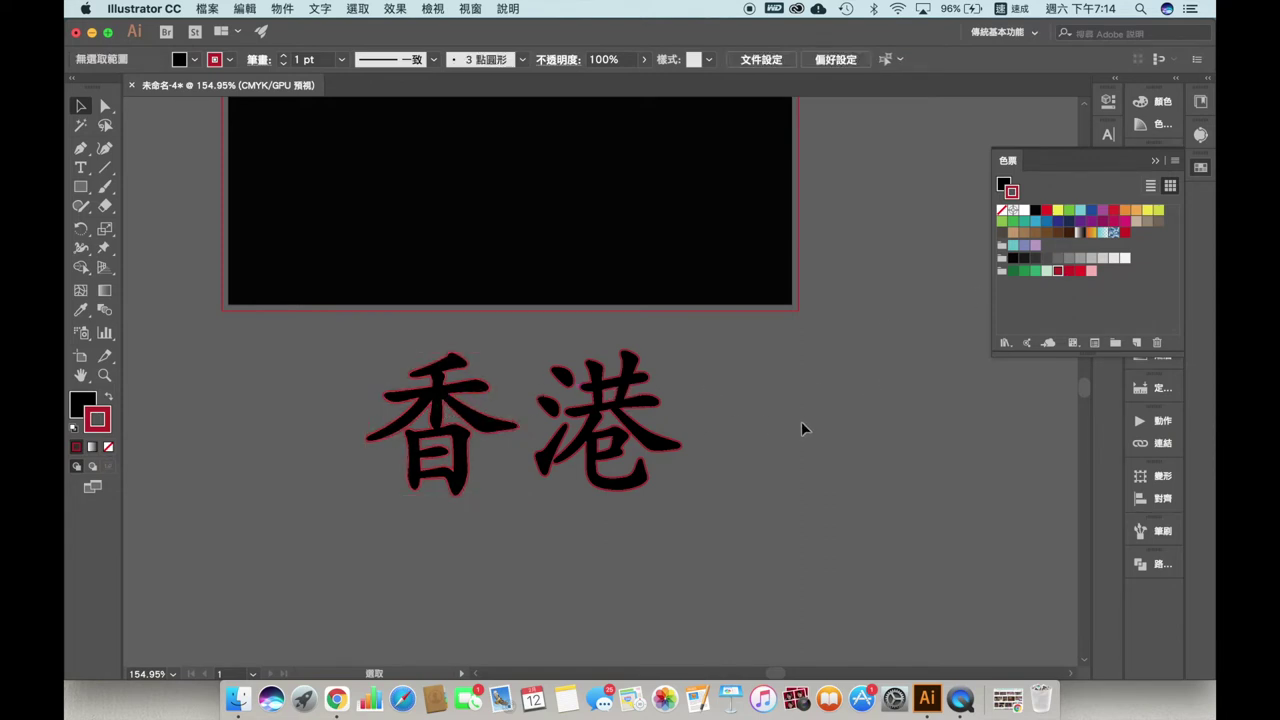
click(440, 410)
shift+click(650, 405)
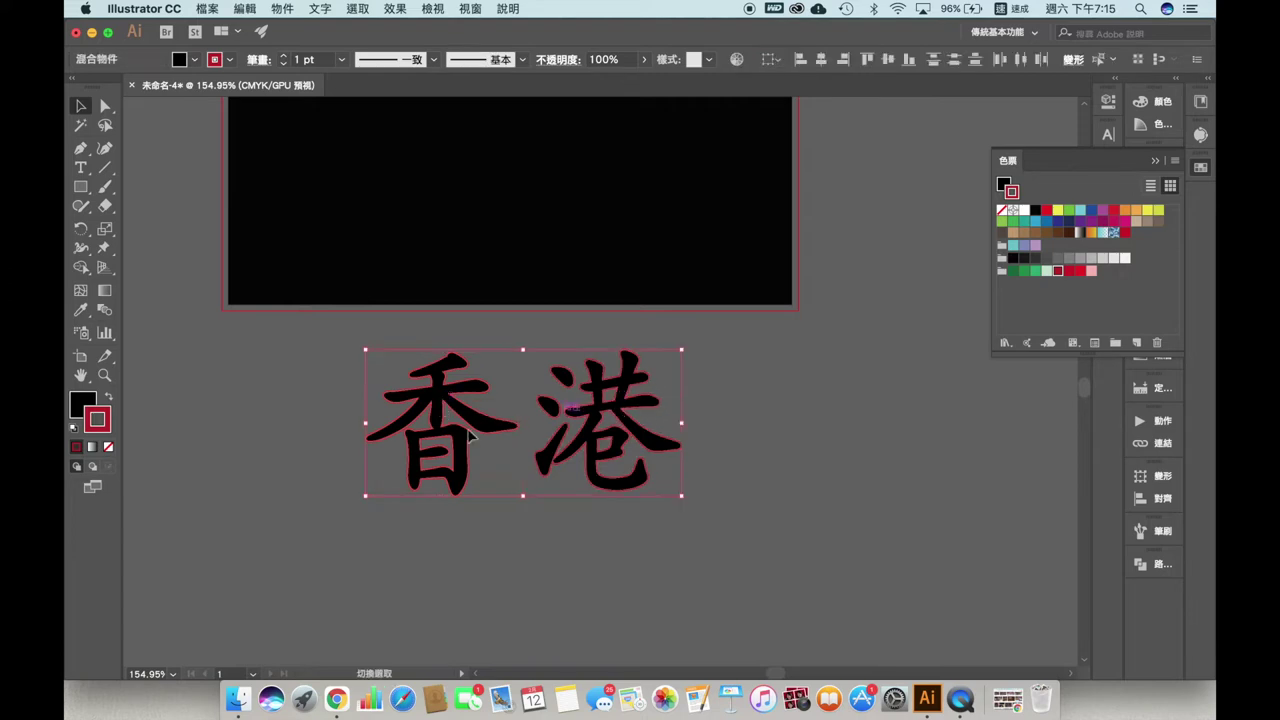
click(78, 405)
click(108, 447)
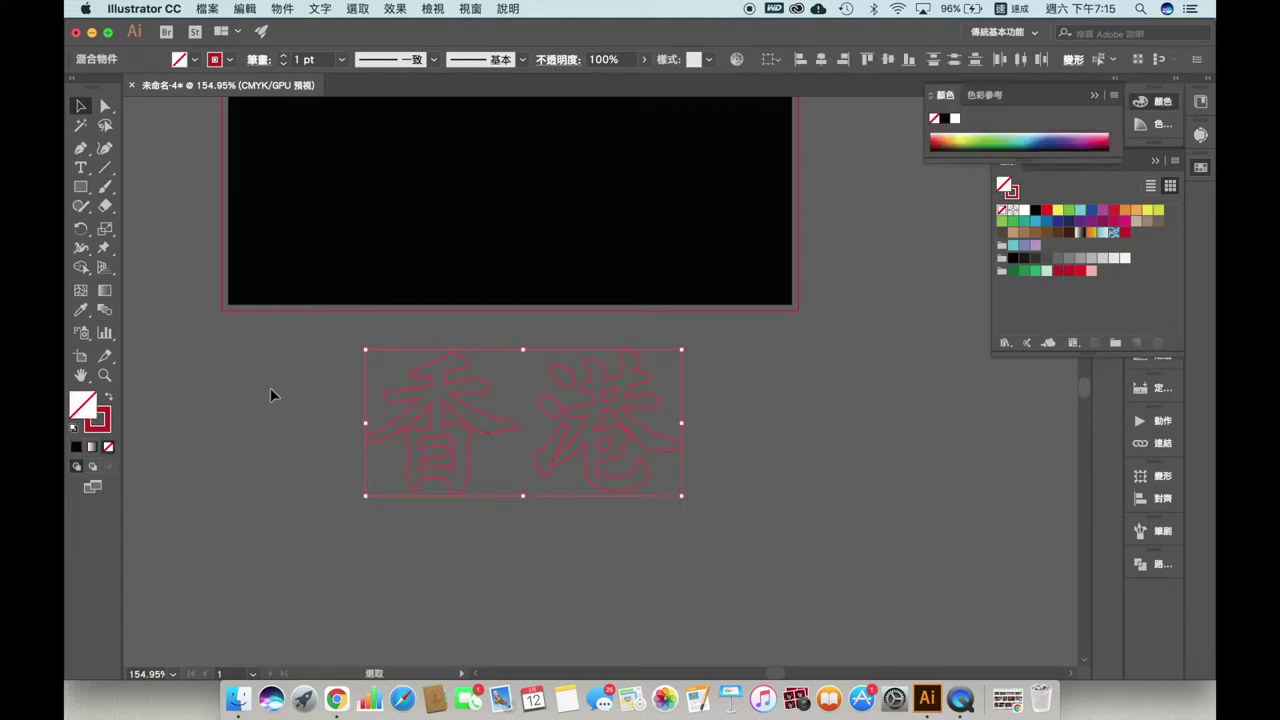
click(340, 60)
click(381, 186)
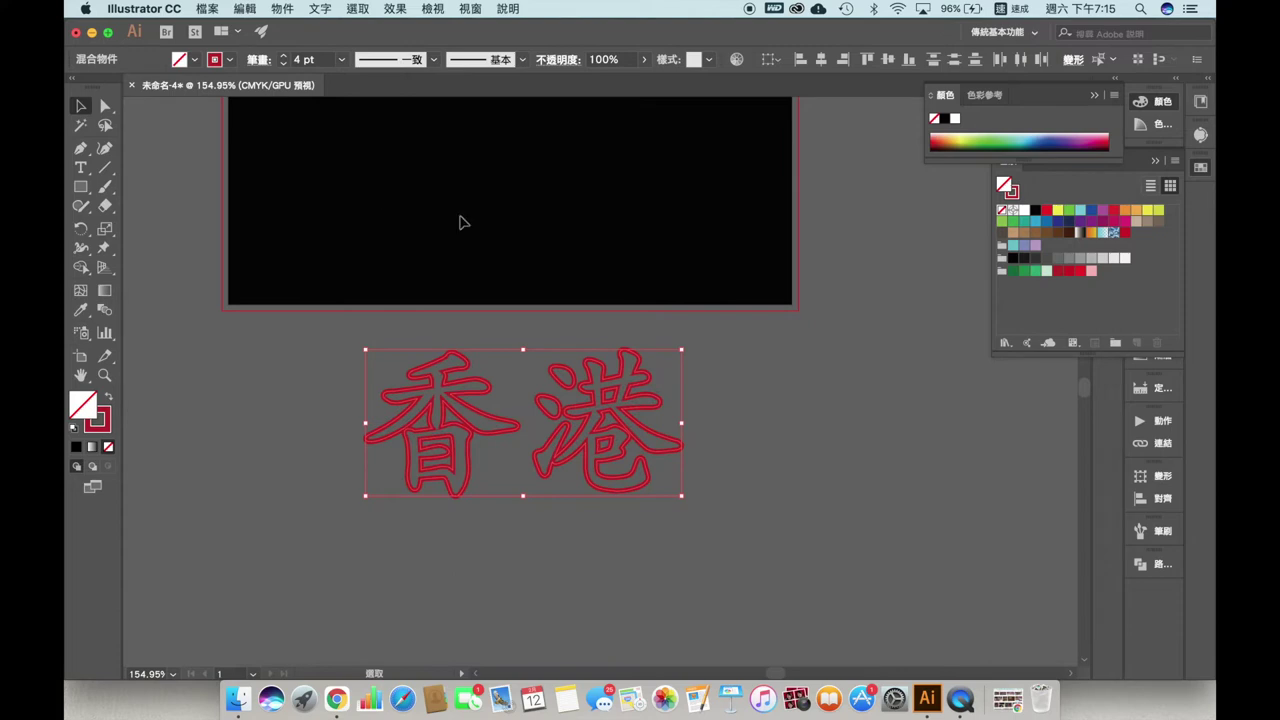
click(852, 368)
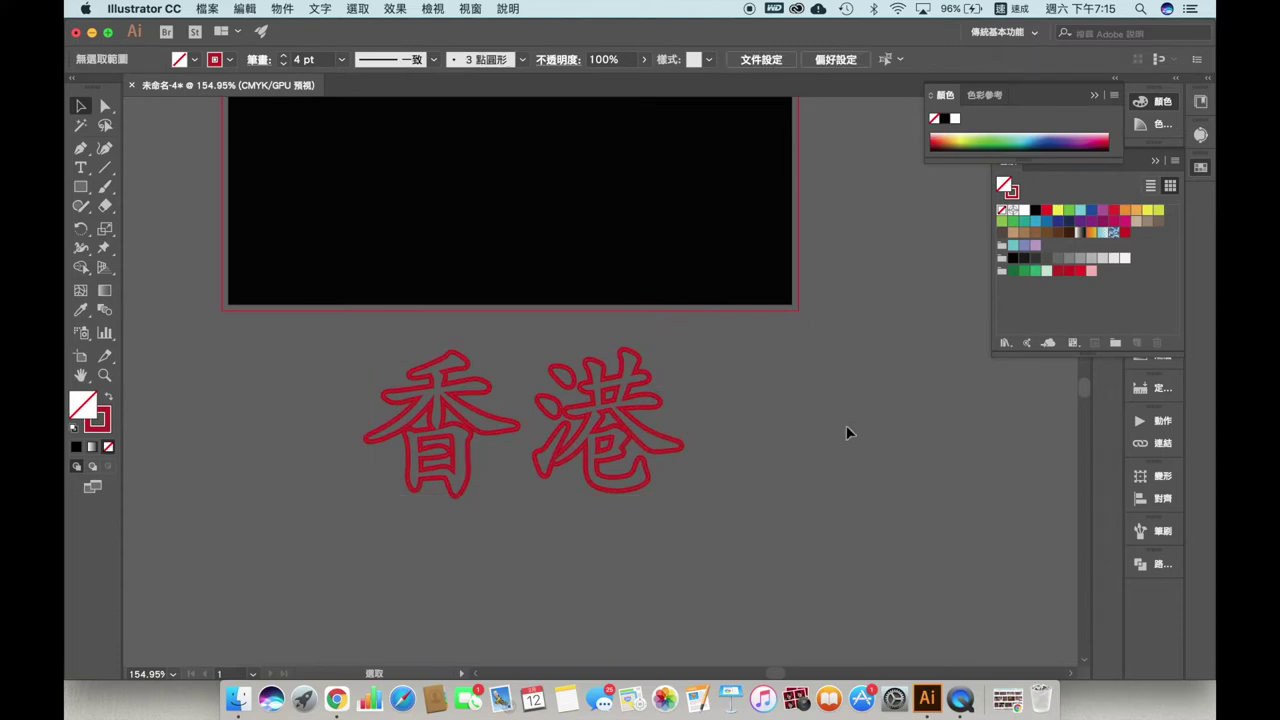
click(537, 365)
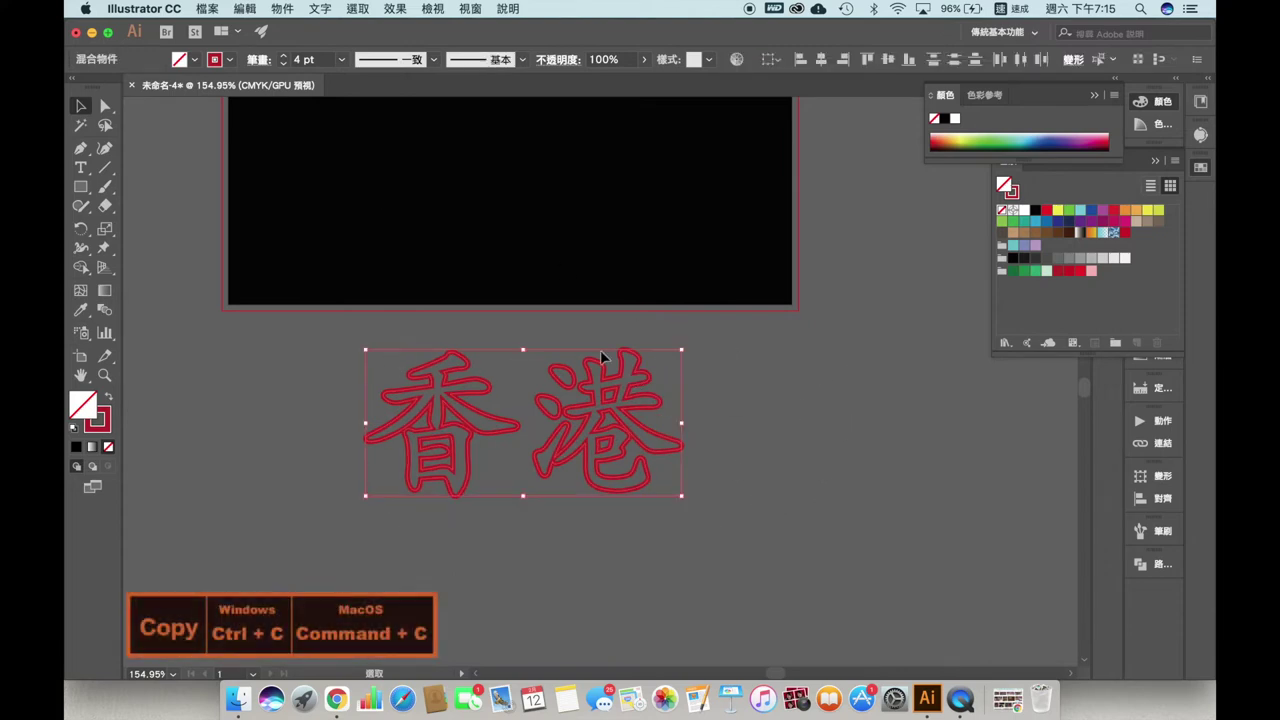
- Paste a duplicate of 香港 below-right of the original, keeping no fill
key(super+v)
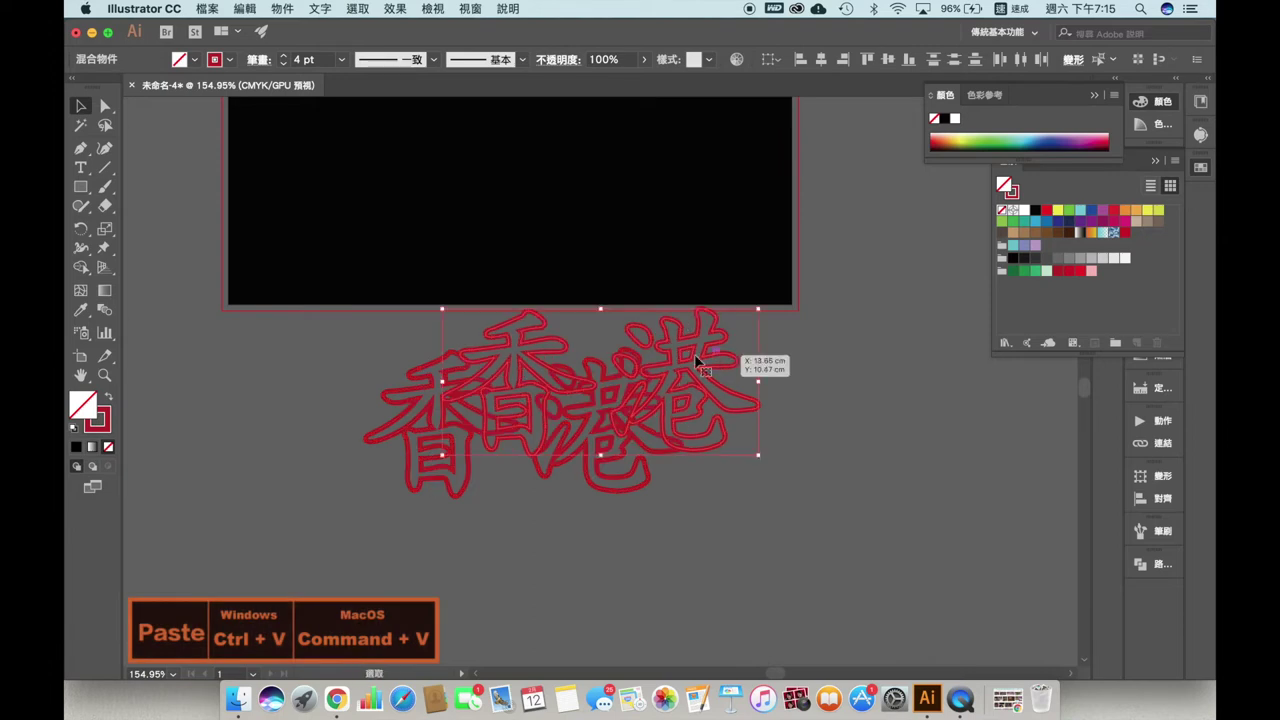
drag(697, 362, 905, 524)
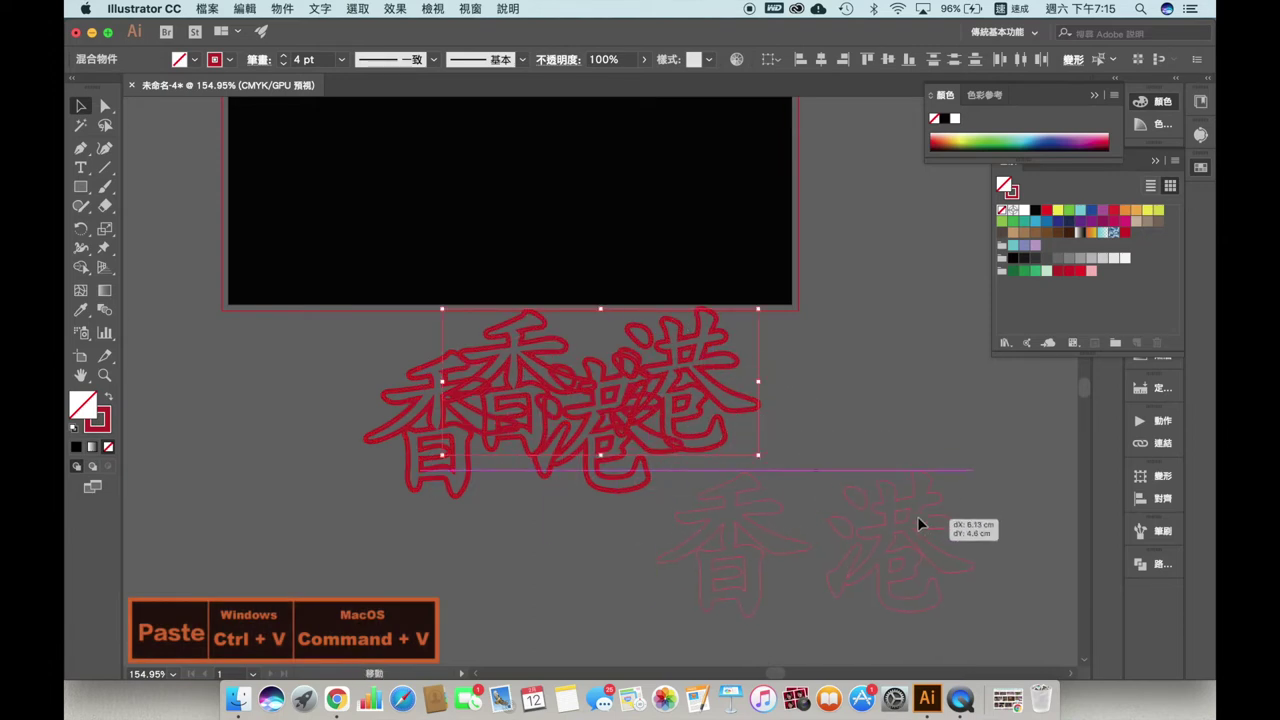
click(1069, 269)
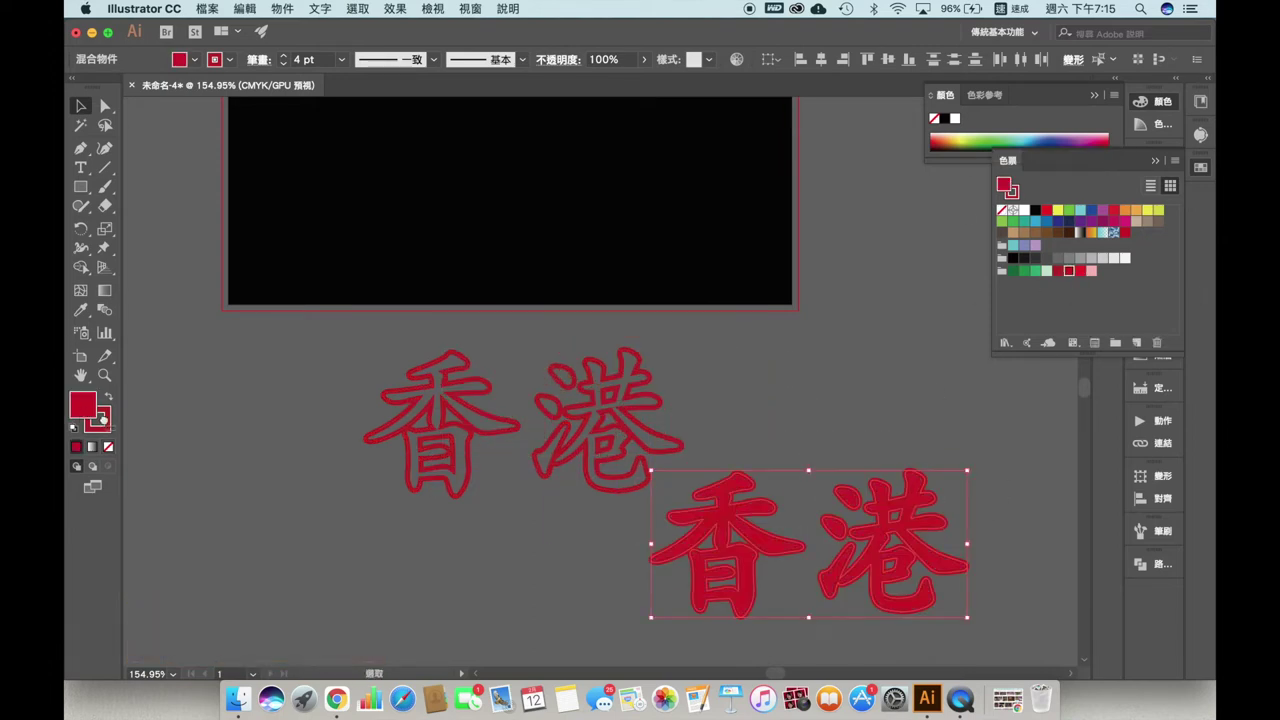
click(108, 447)
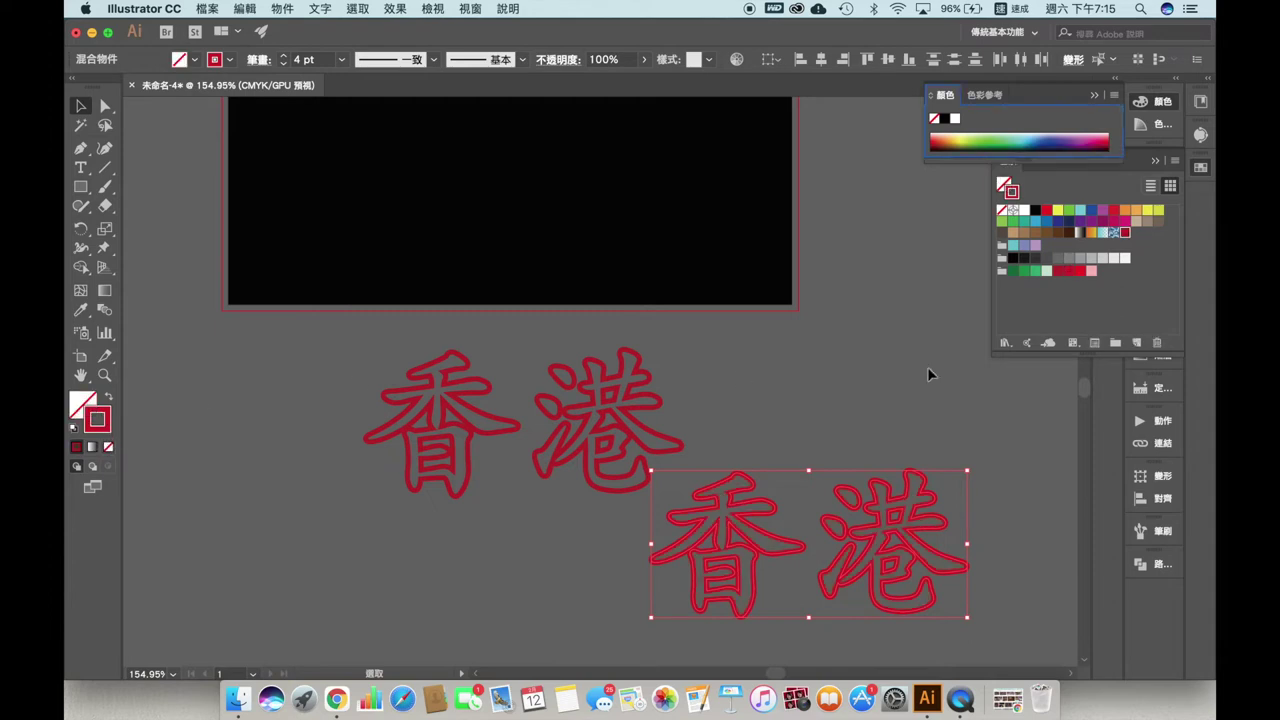
click(875, 363)
drag(875, 363, 693, 348)
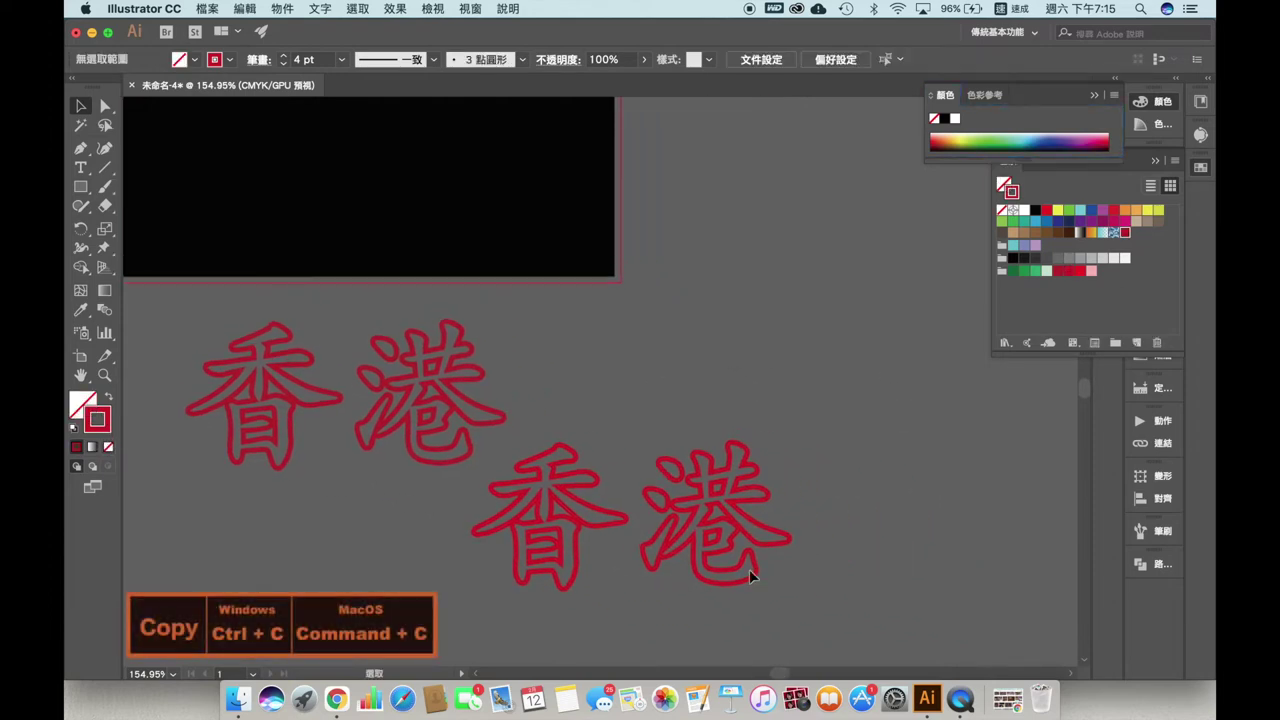
click(612, 470)
- Paste another 香港 copy and move it down-left with a dark red outline
key(super+v)
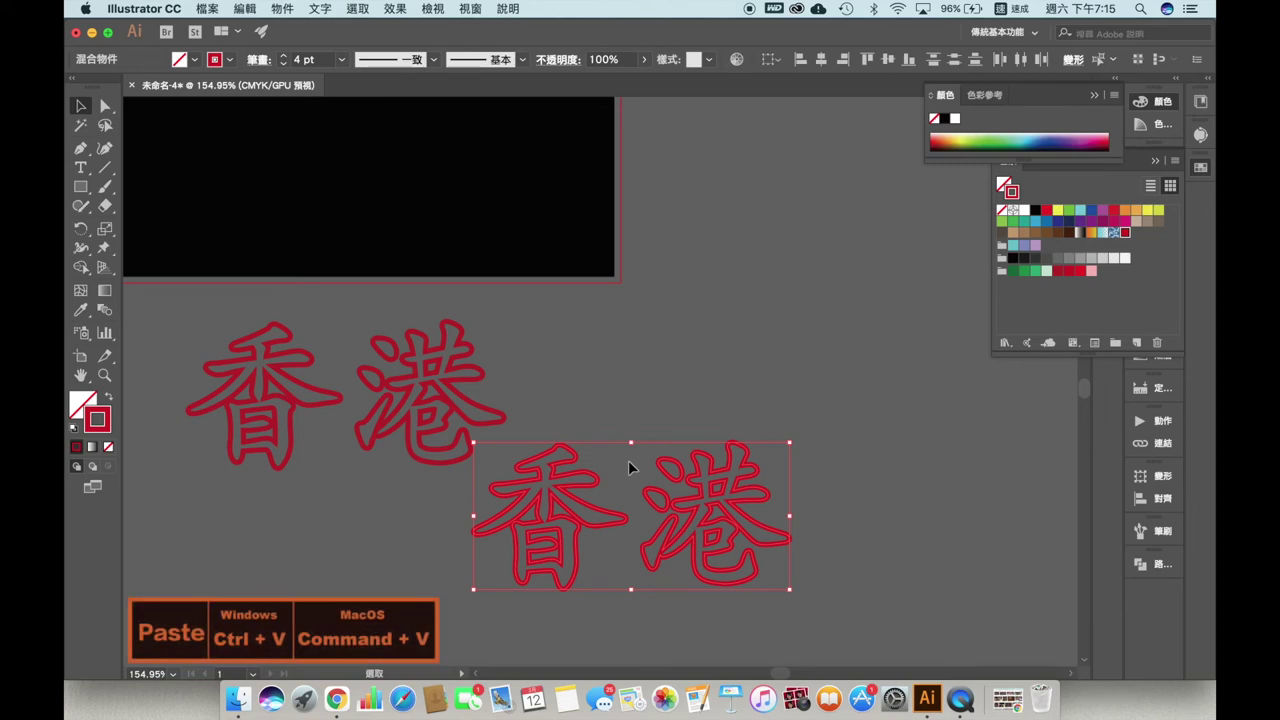
scroll(628, 468, up, 3)
key(a)
key(super+v)
key(v)
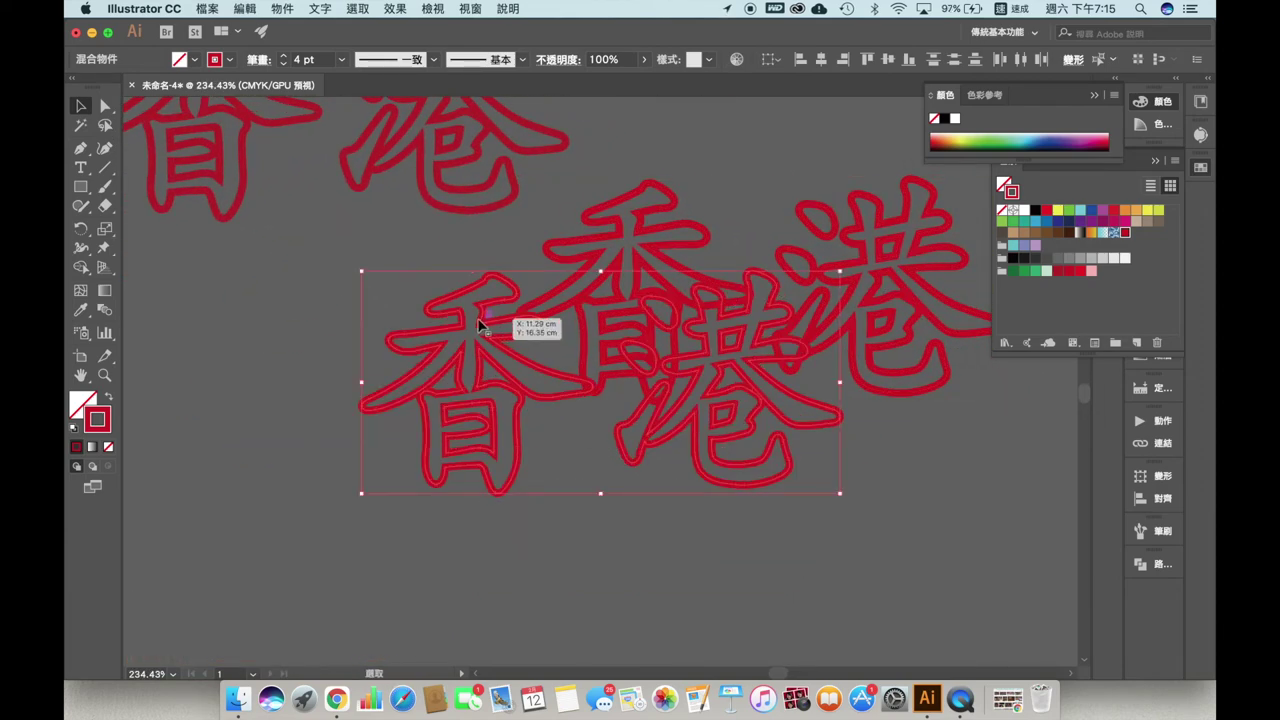
mouse_move(486, 334)
mouse_down()
mouse_move(295, 463)
mouse_move(288, 483)
mouse_up()
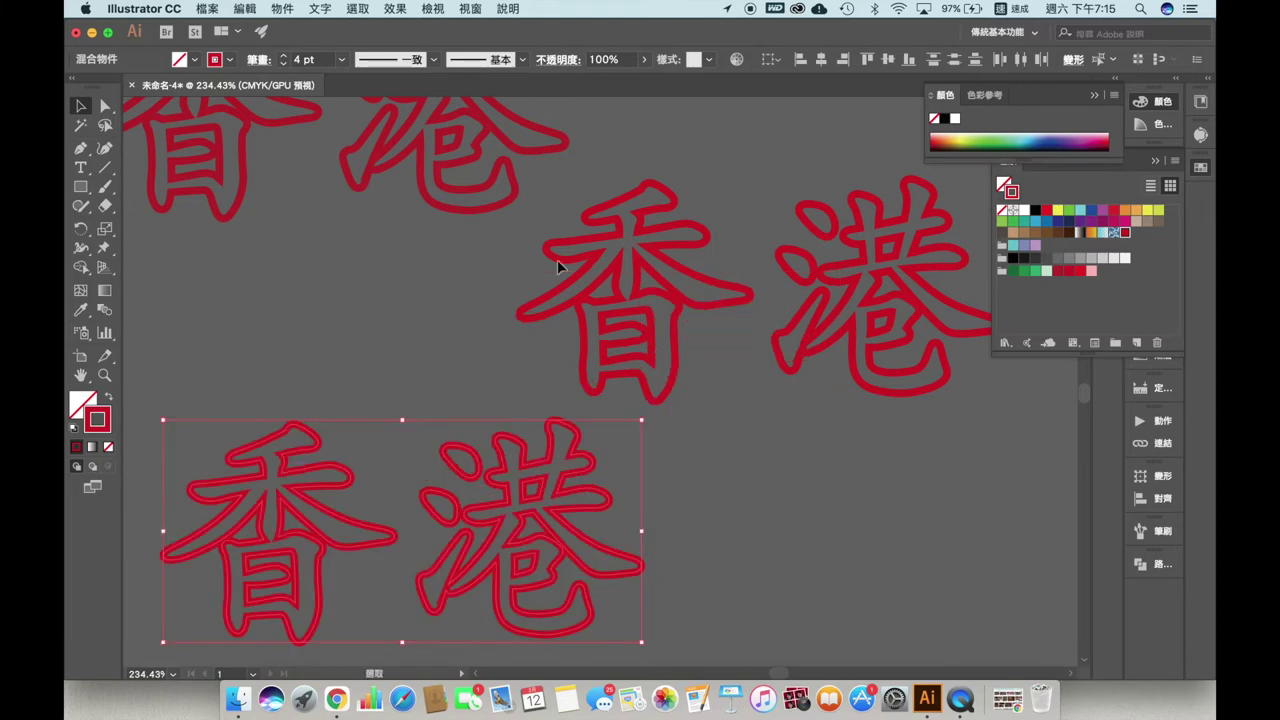
click(1079, 276)
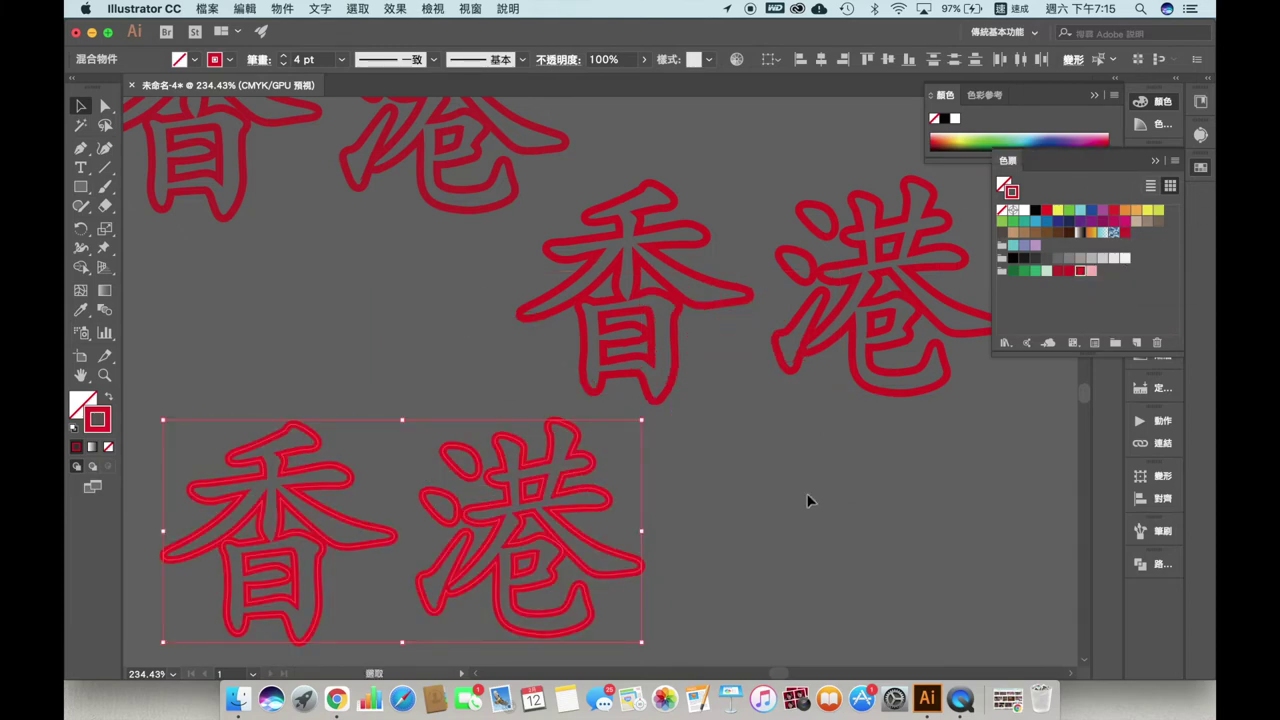
- Paste one more 香港 copy and move it down and to the right
scroll(714, 494, down, 3)
scroll(714, 494, right, 2)
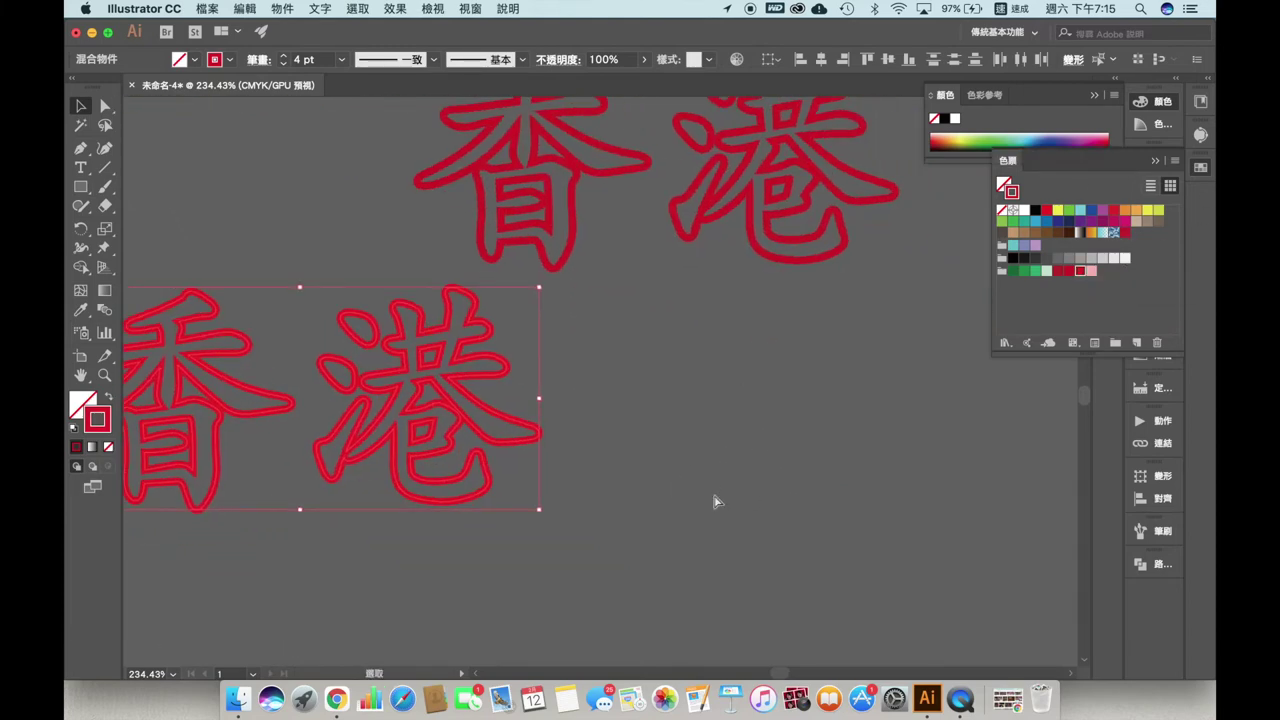
key(super+v)
click(764, 331)
drag(760, 352, 897, 455)
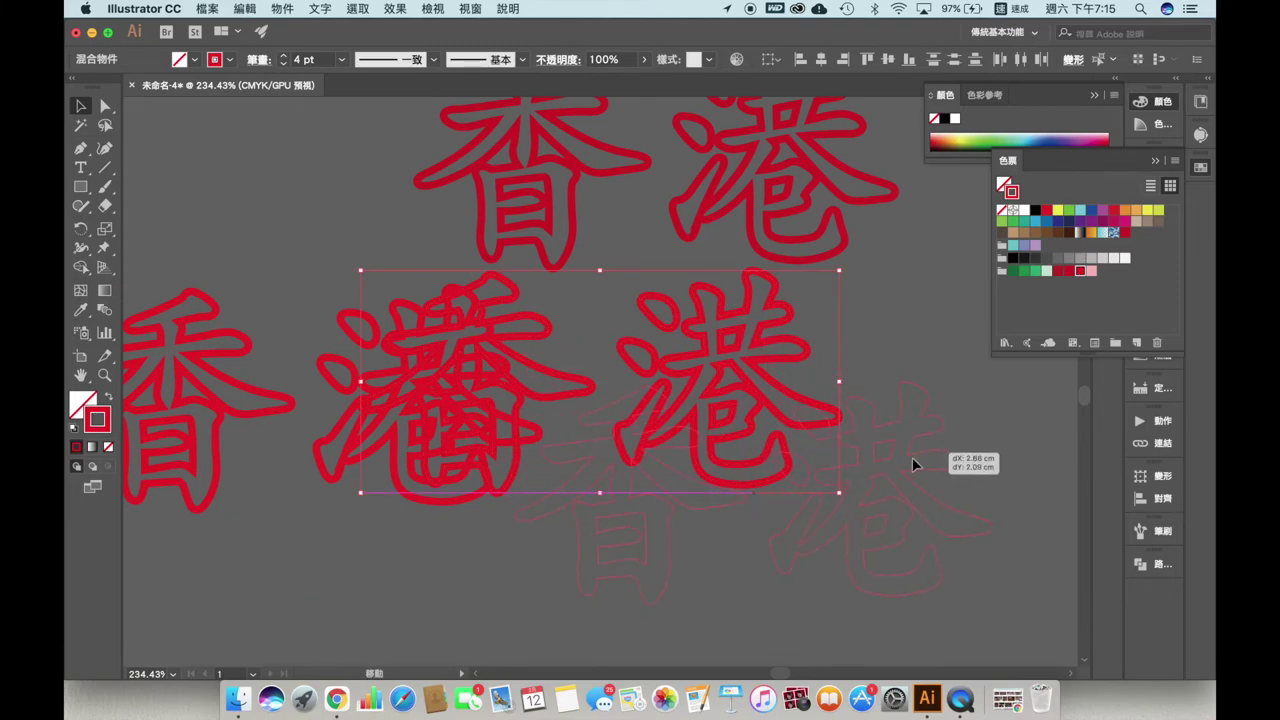
click(1092, 271)
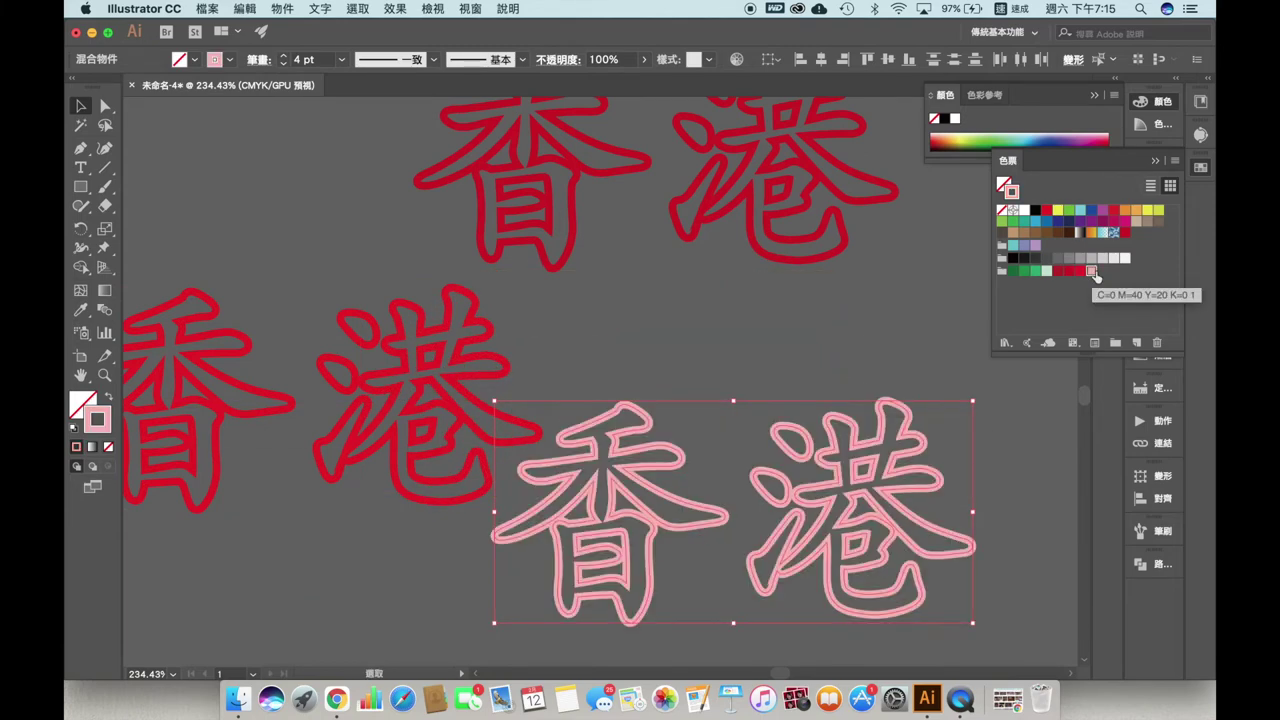
click(791, 337)
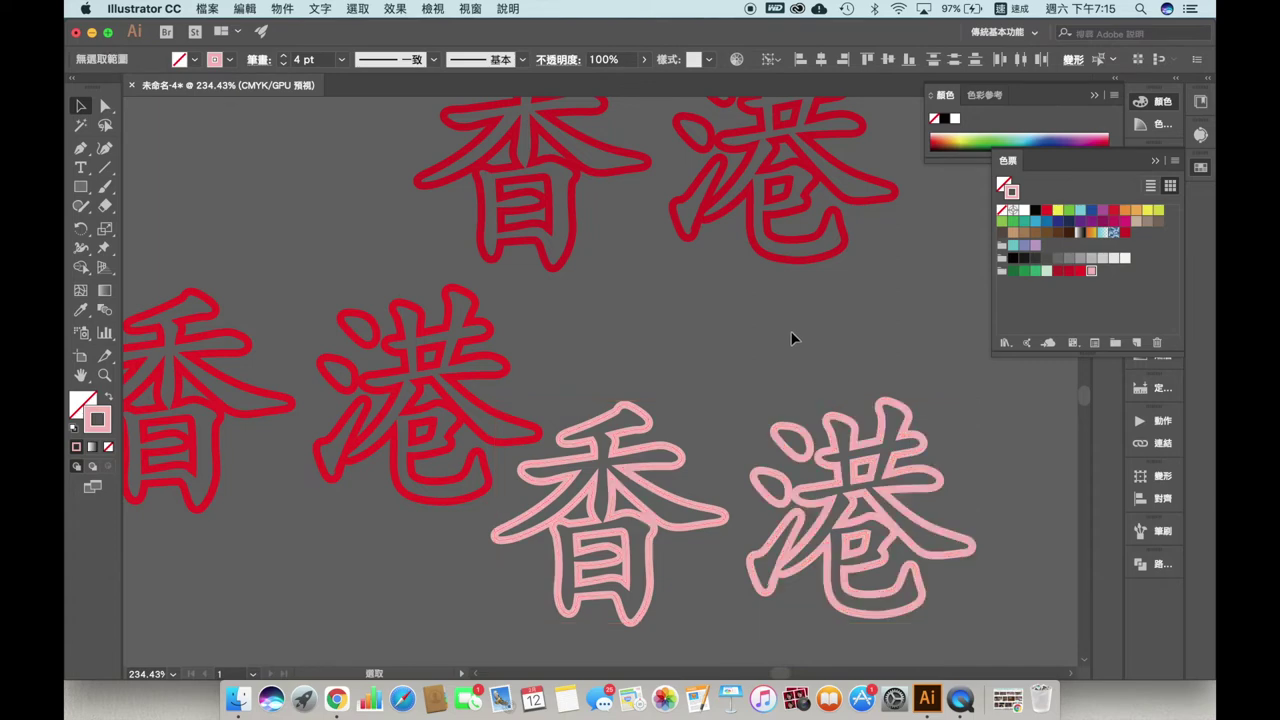
click(834, 452)
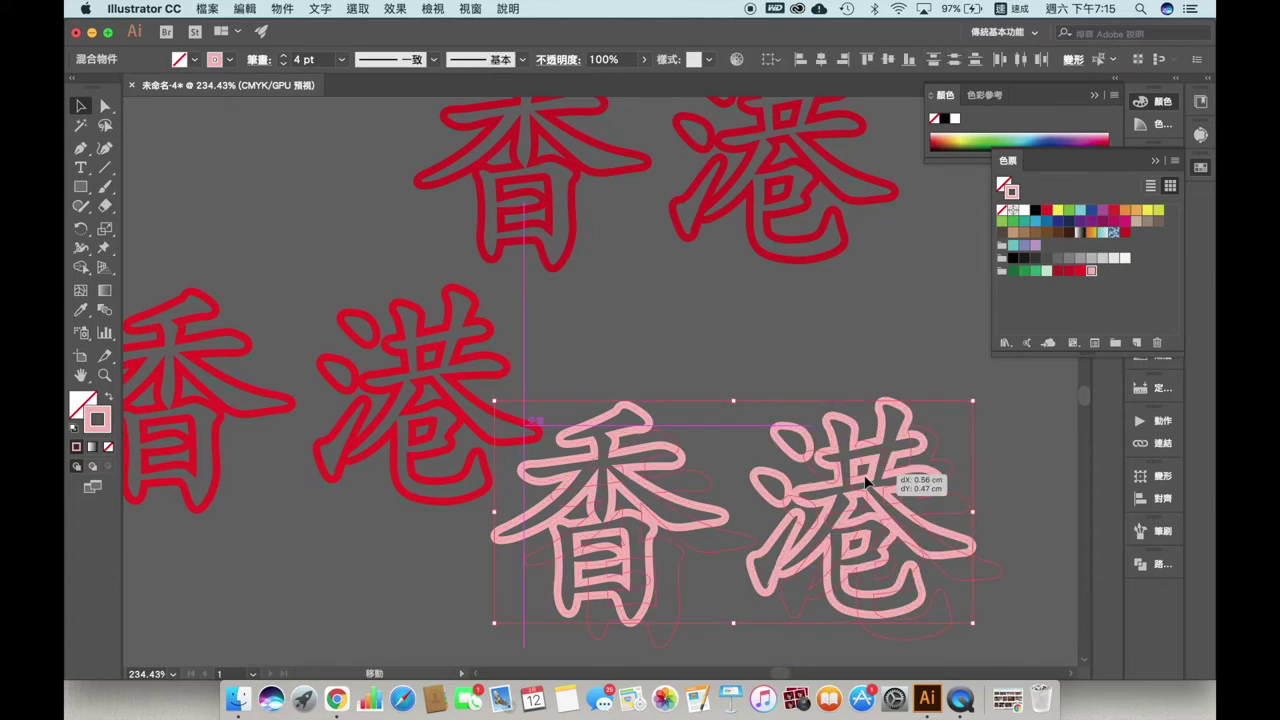
drag(834, 452, 864, 477)
click(744, 322)
drag(700, 302, 820, 451)
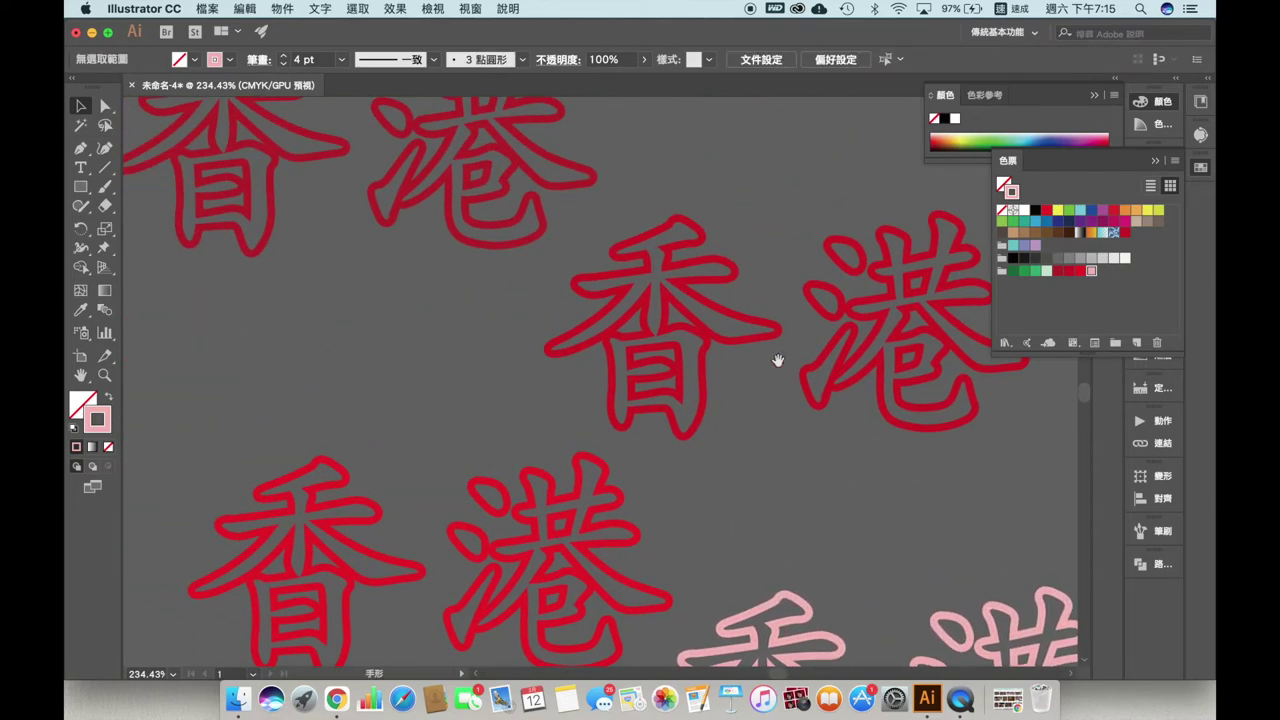
drag(734, 166, 591, 203)
click(446, 172)
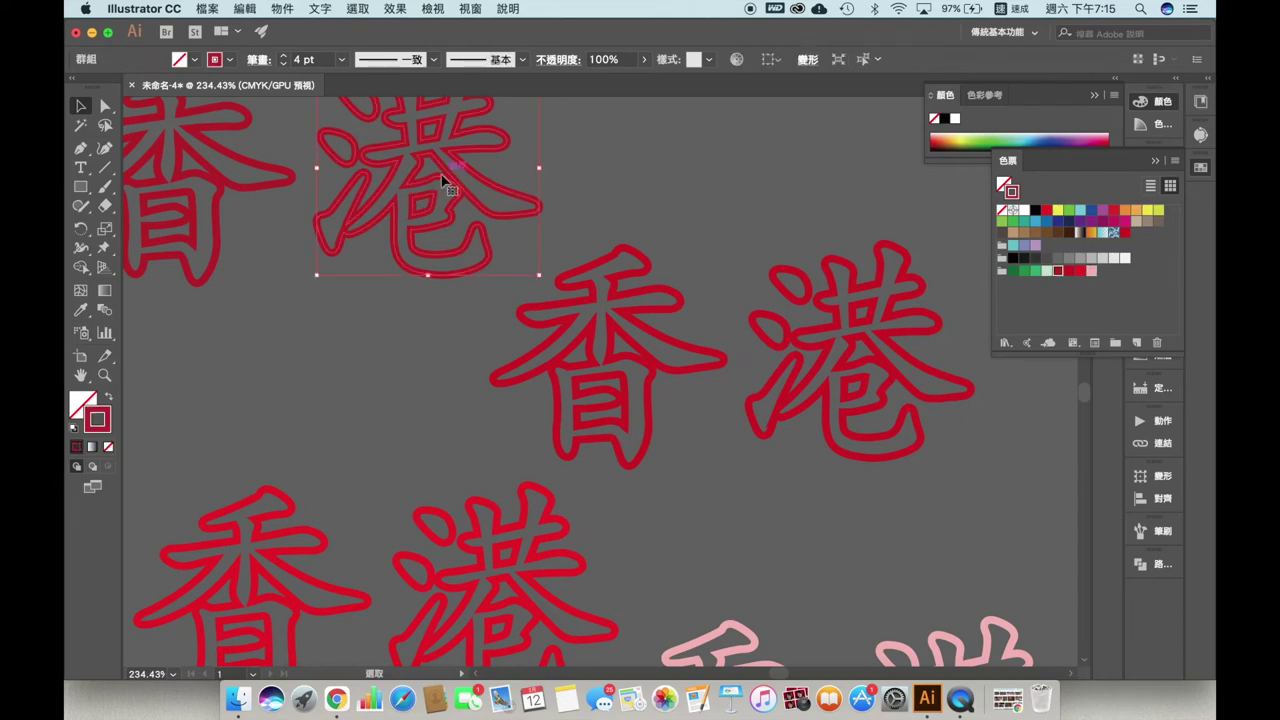
click(600, 226)
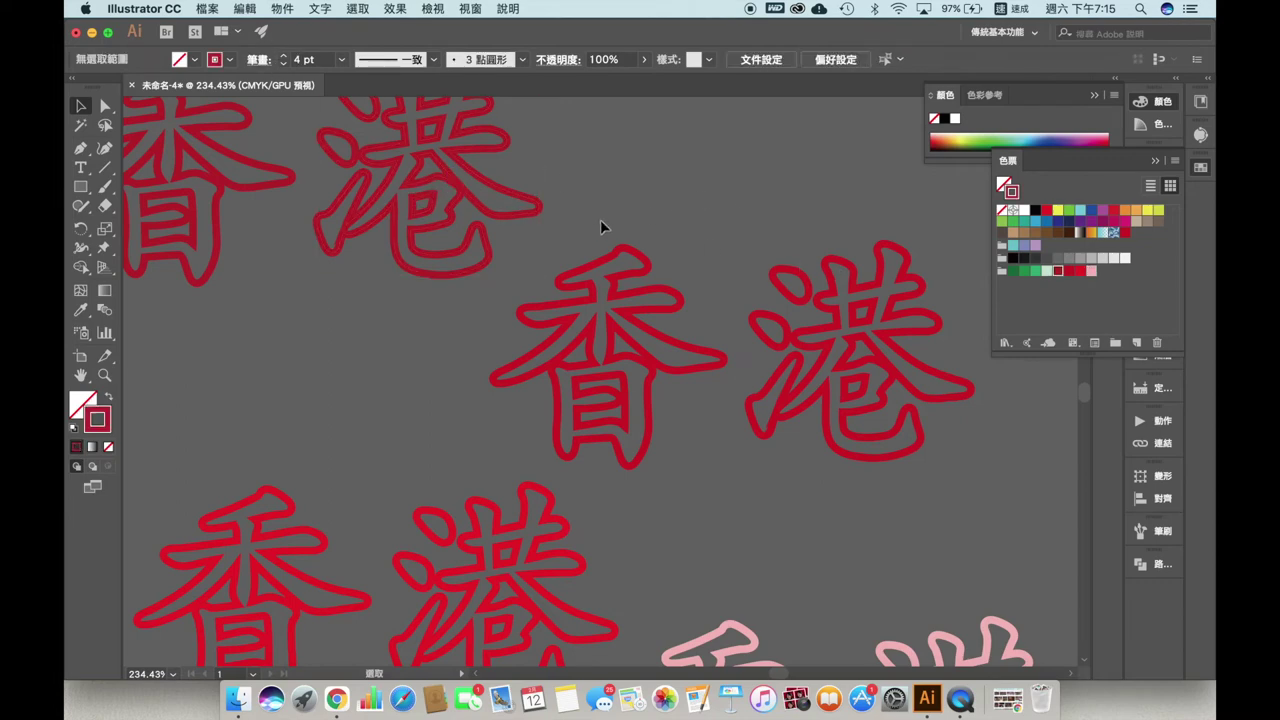
- Set the middle 香港 blend to a 3 pt stroke and the bottom one to 2 pt
click(921, 389)
click(342, 60)
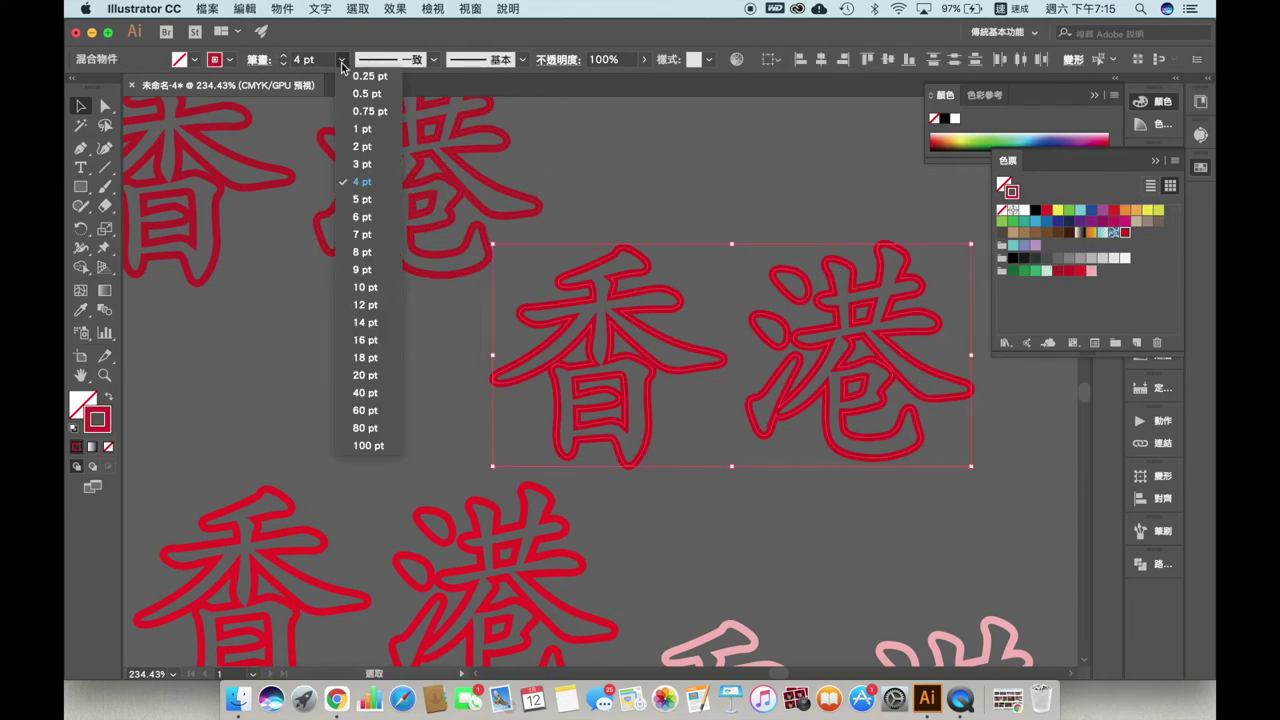
click(366, 165)
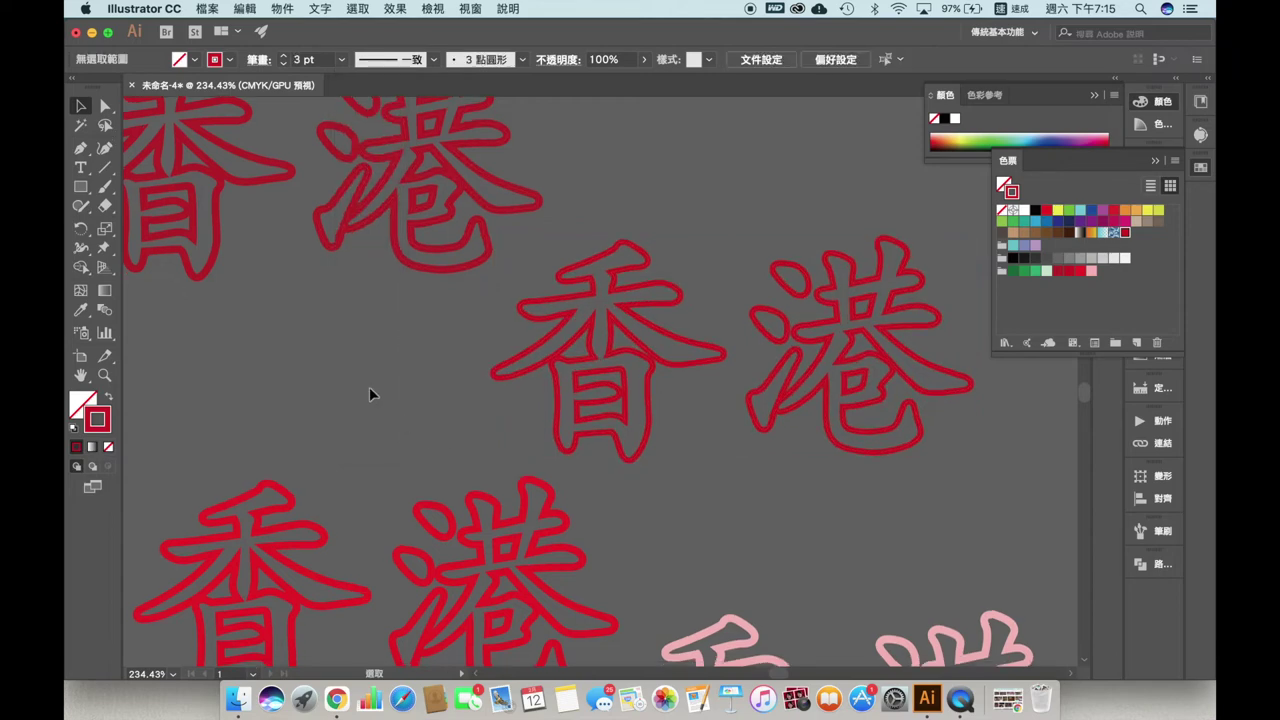
scroll(369, 387, down, 2)
click(510, 515)
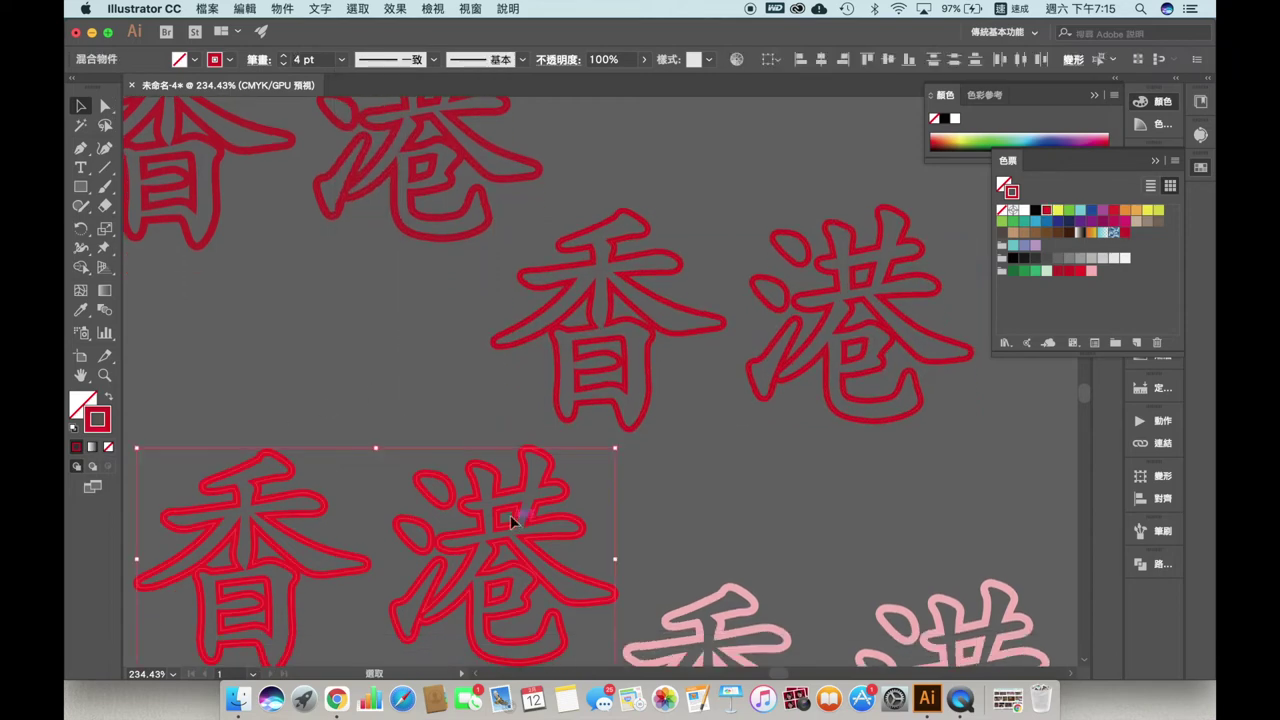
click(340, 64)
click(378, 152)
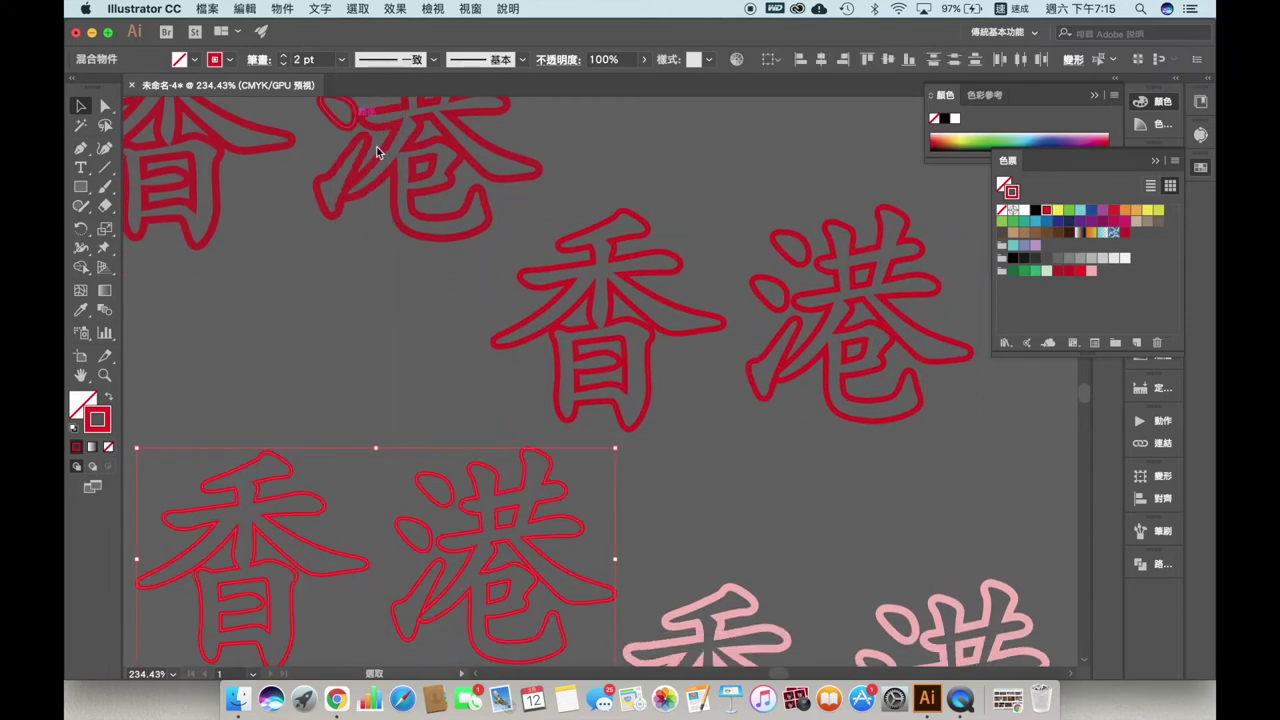
- Thin the pink 香港 blend's stroke to 0.75 pt
click(318, 344)
drag(776, 466, 559, 294)
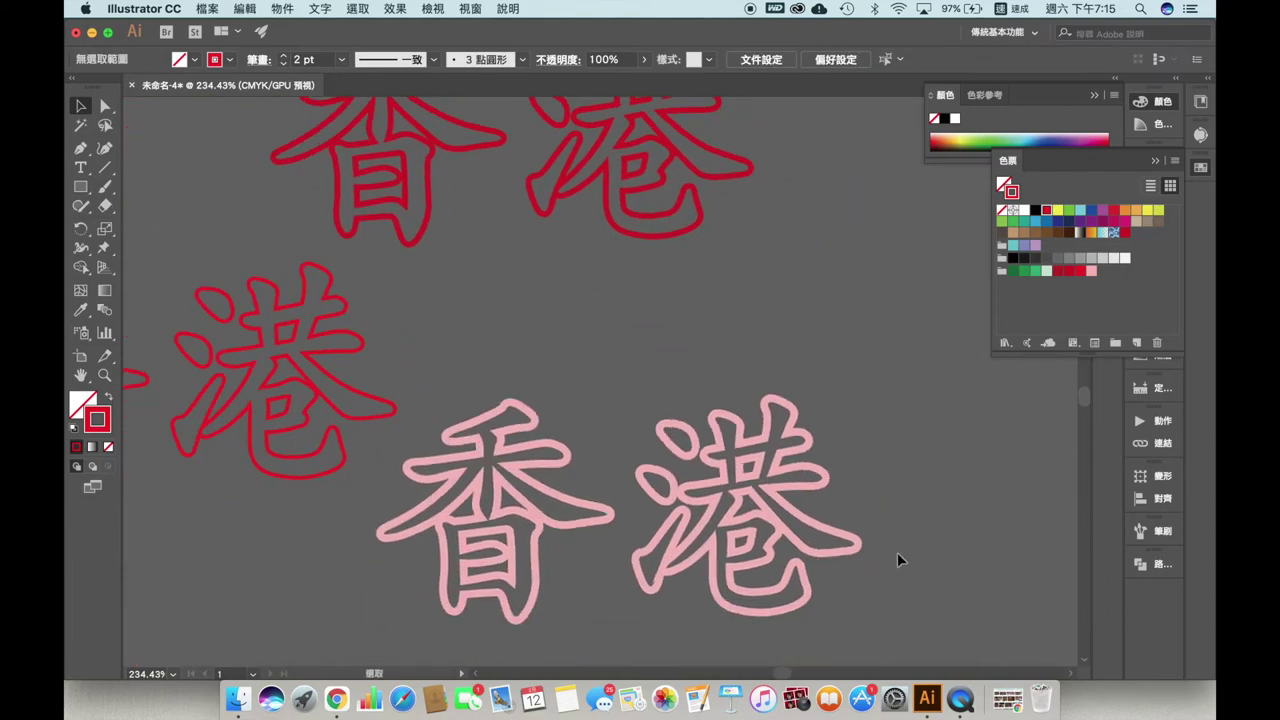
drag(897, 558, 781, 328)
click(339, 60)
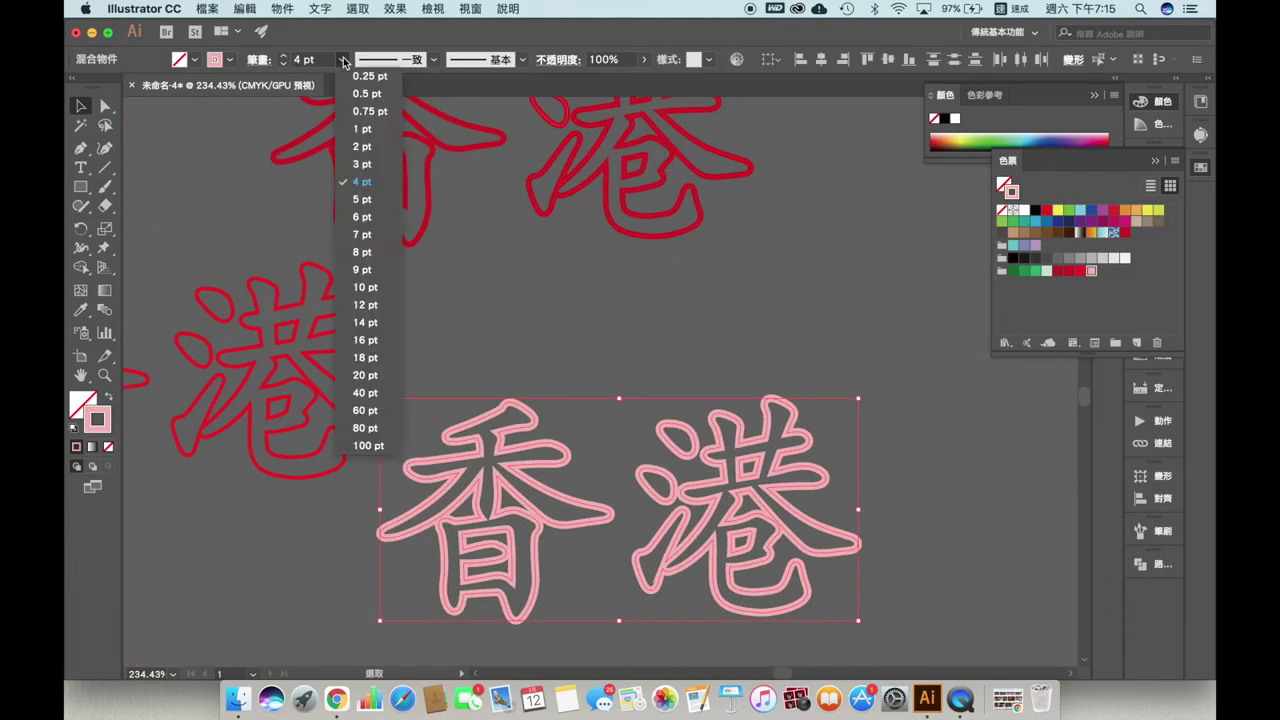
click(372, 112)
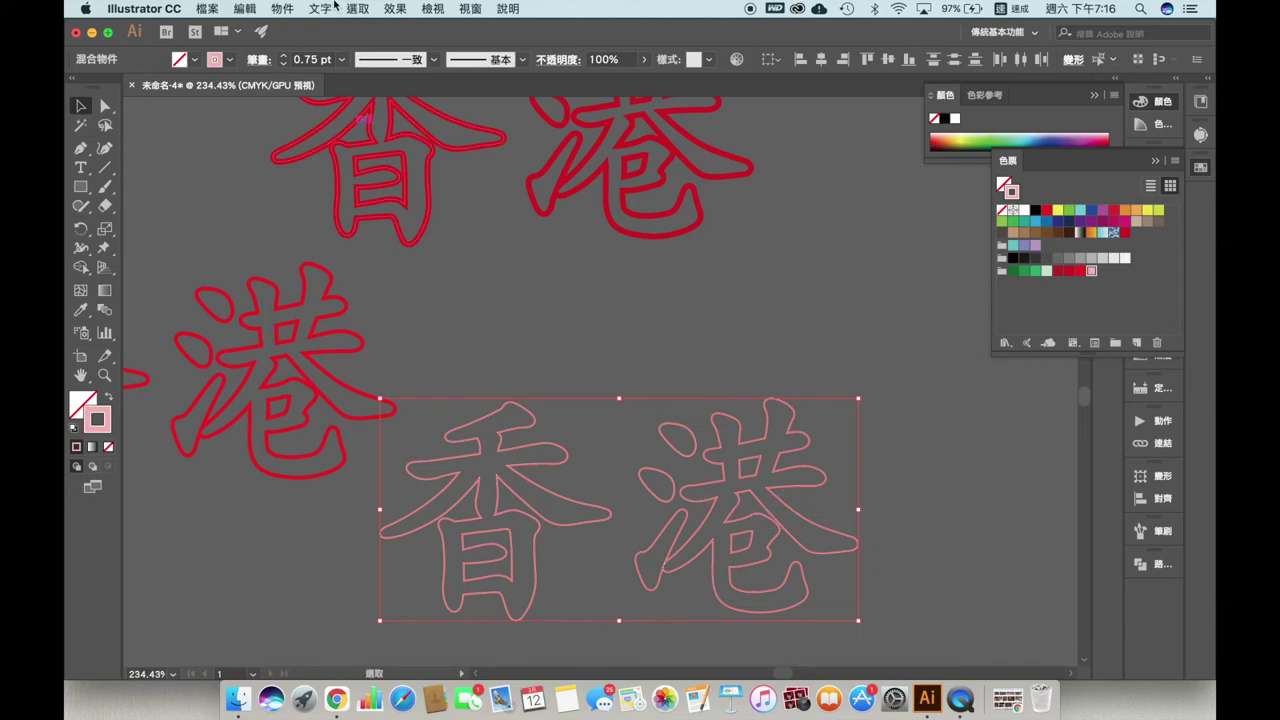
- Apply Width Profile 1 to the pink 香港 copy from the Stroke panel
click(381, 8)
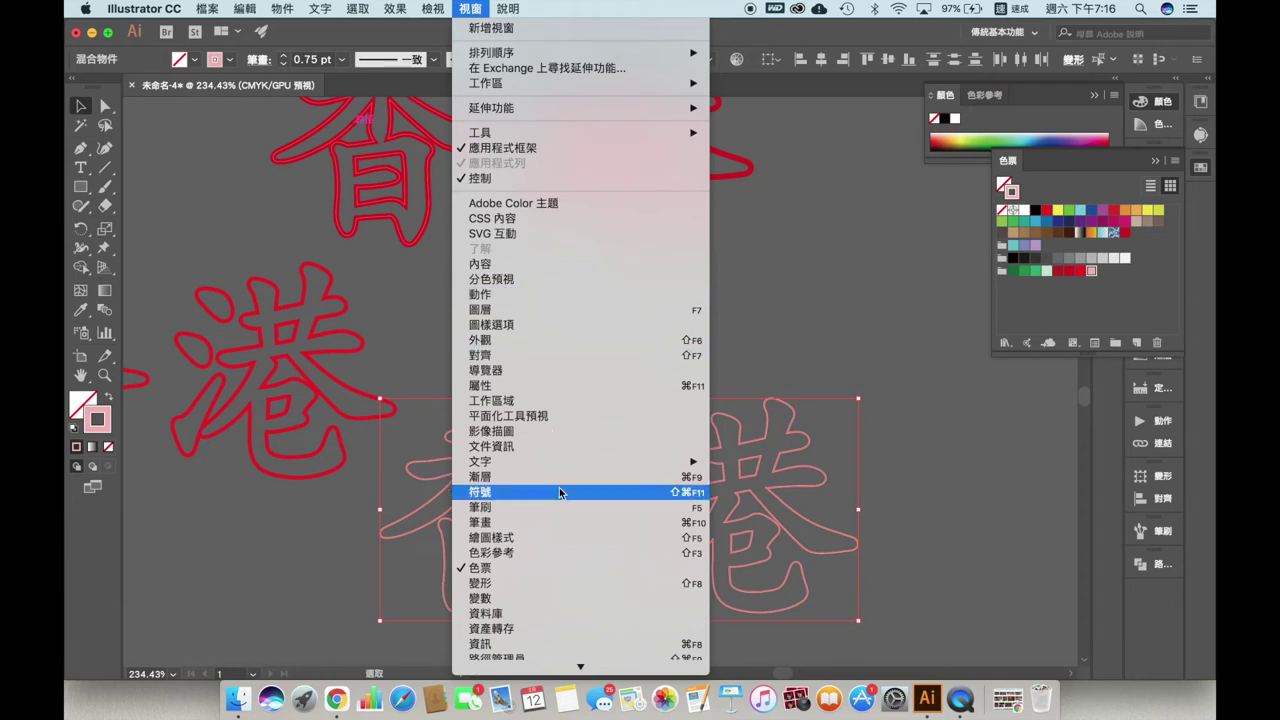
click(557, 521)
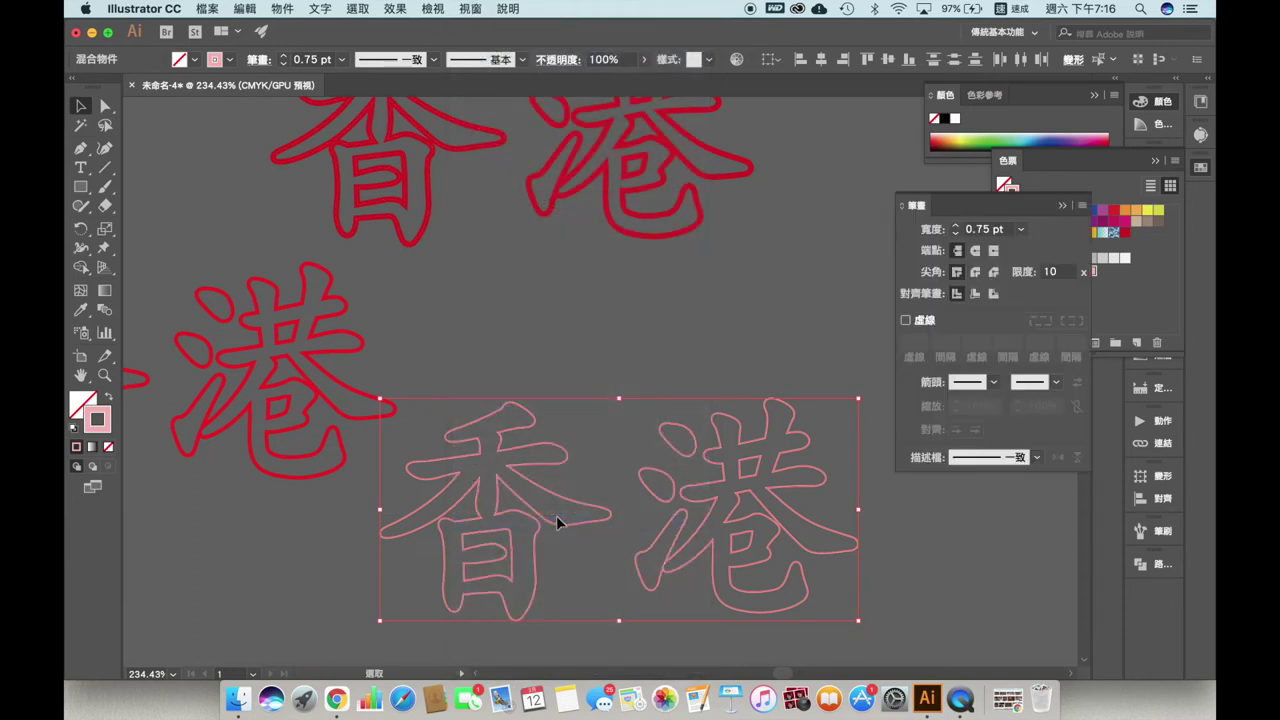
click(967, 456)
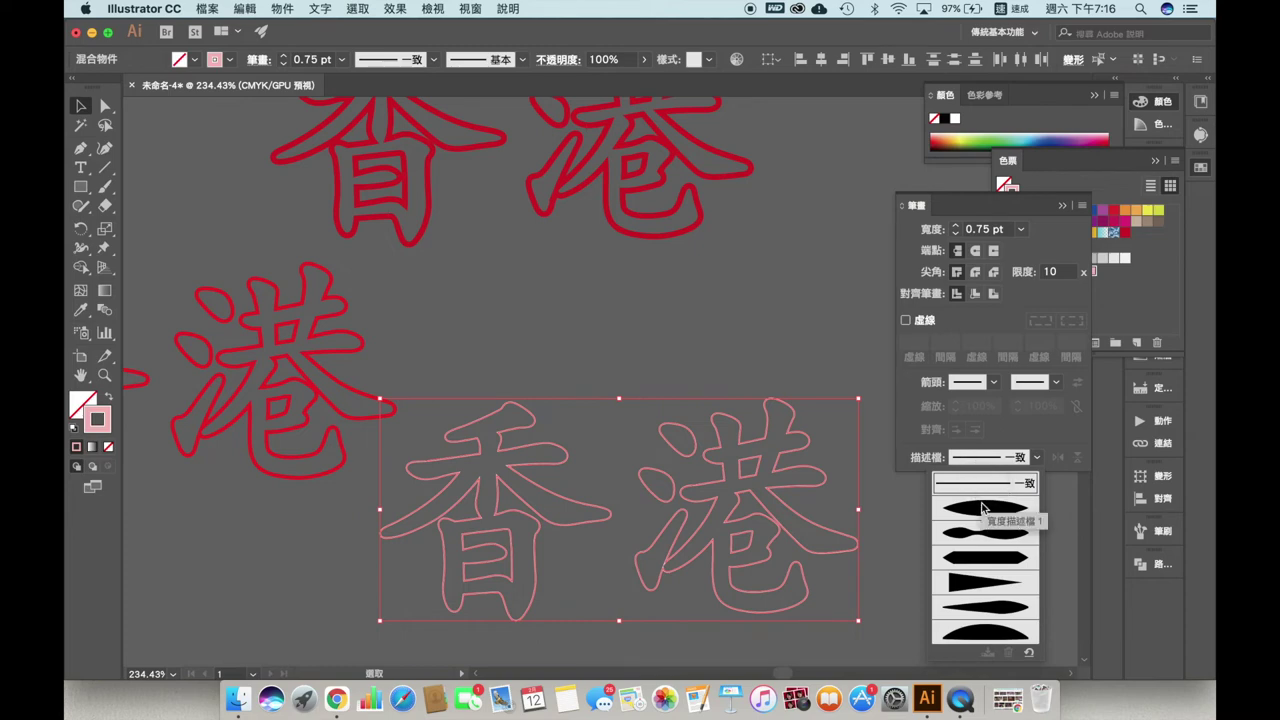
click(981, 508)
click(729, 512)
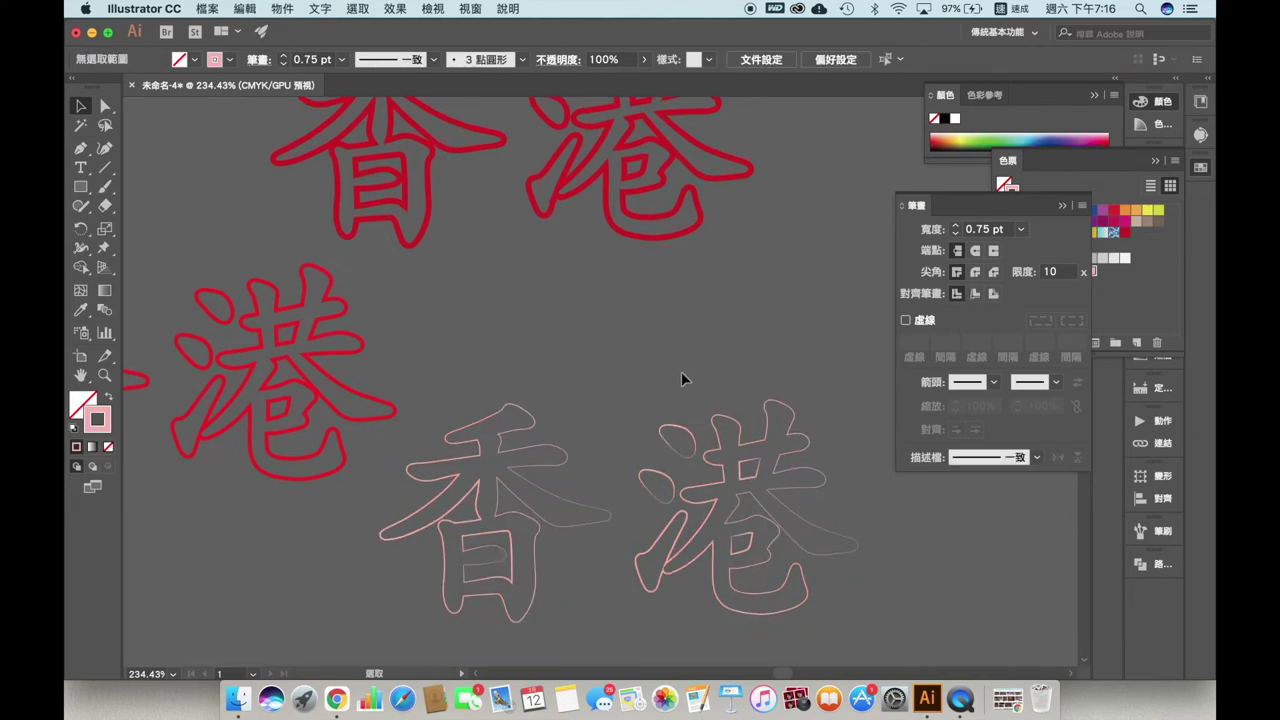
scroll(681, 378, up, 3)
key(super+minus)
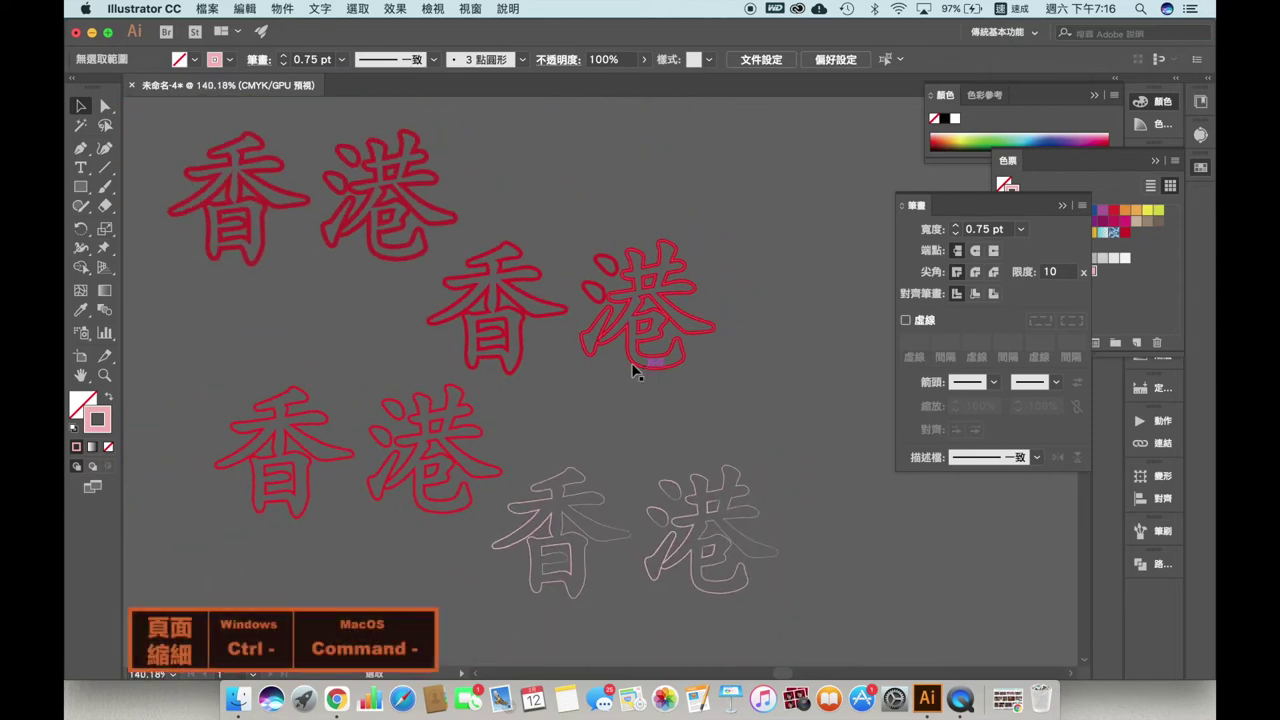
- Apply a Gaussian Blur with a 9-pixel radius to the upper red 香港 blend
scroll(634, 366, left, 3)
key(super+plus)
scroll(499, 260, up, 3)
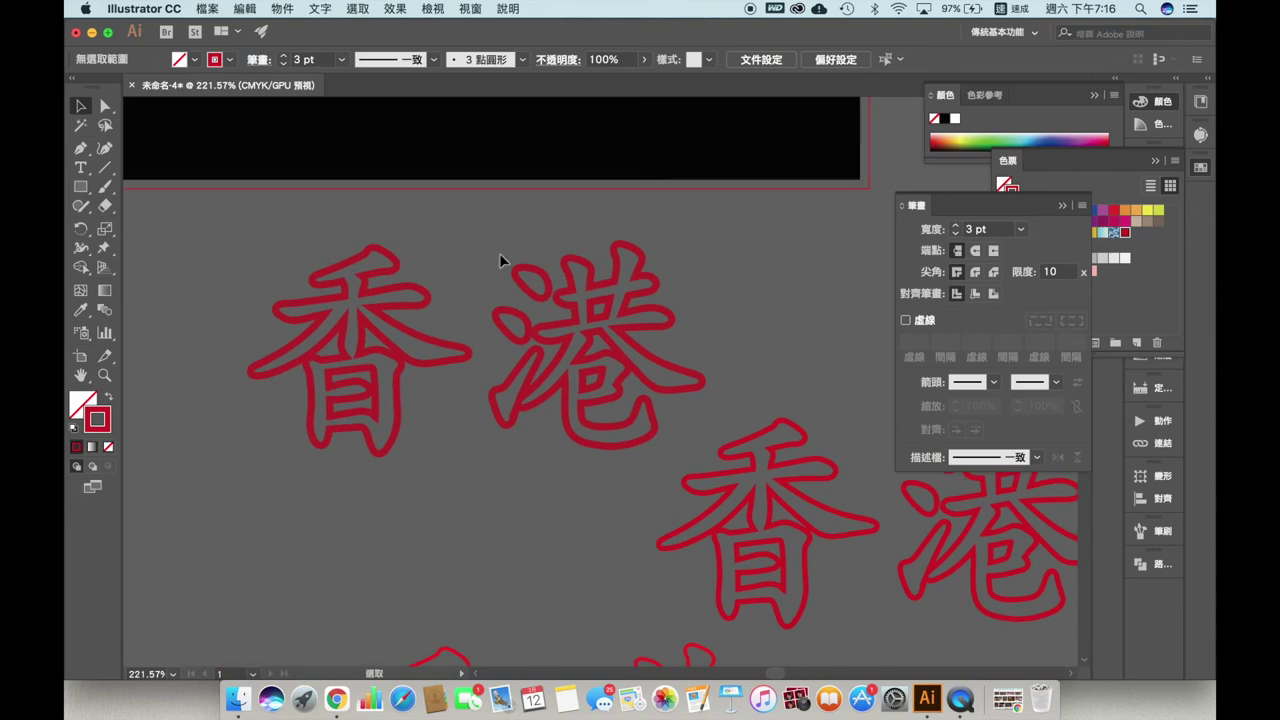
click(664, 321)
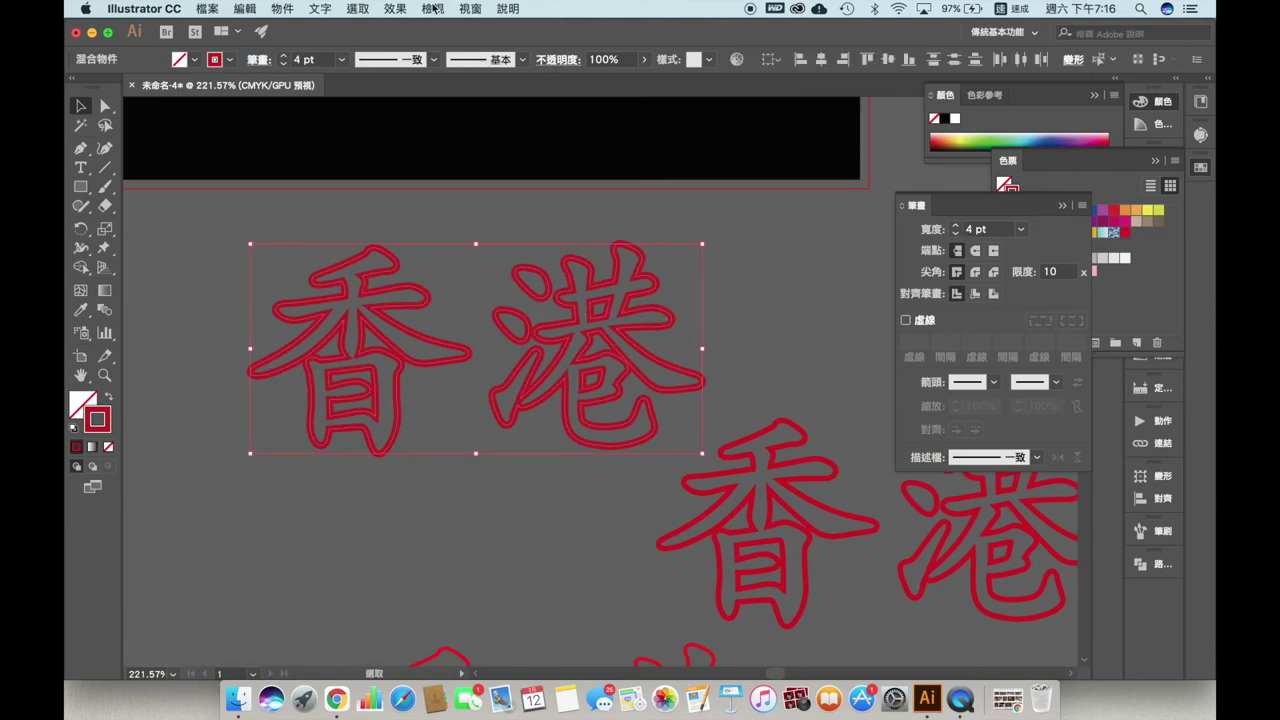
click(395, 8)
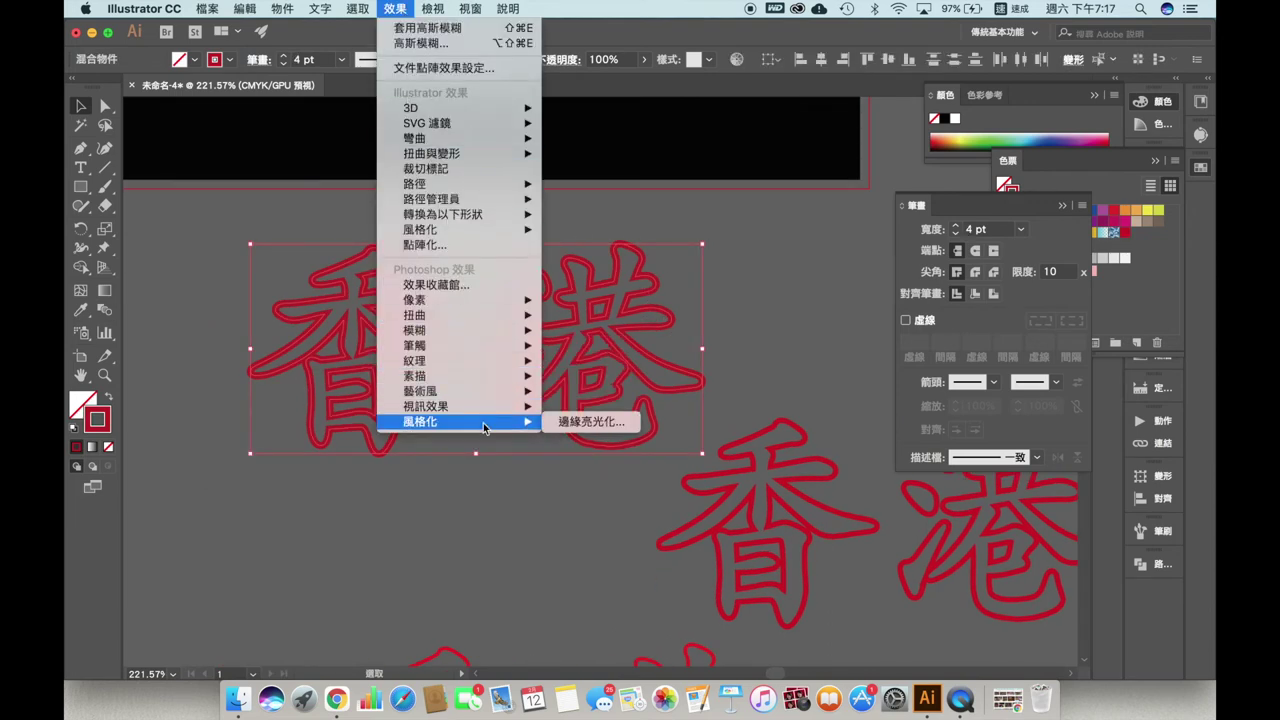
mouse_move(414, 330)
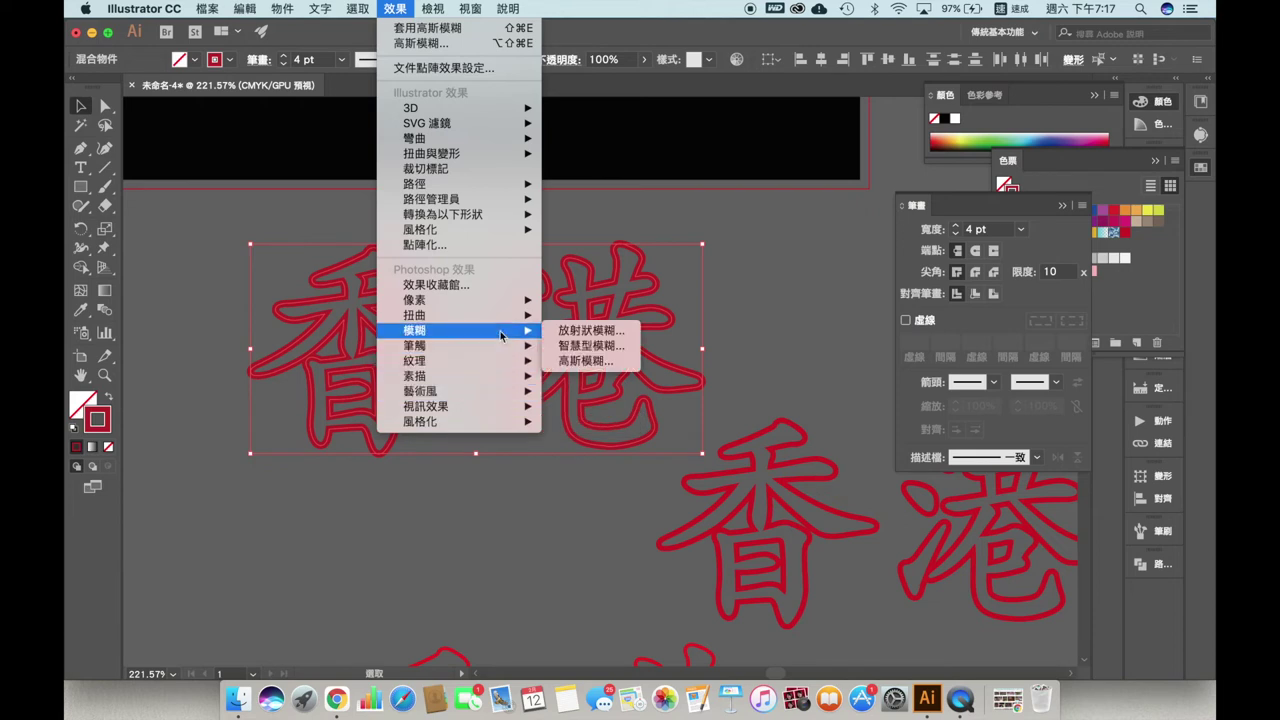
click(605, 362)
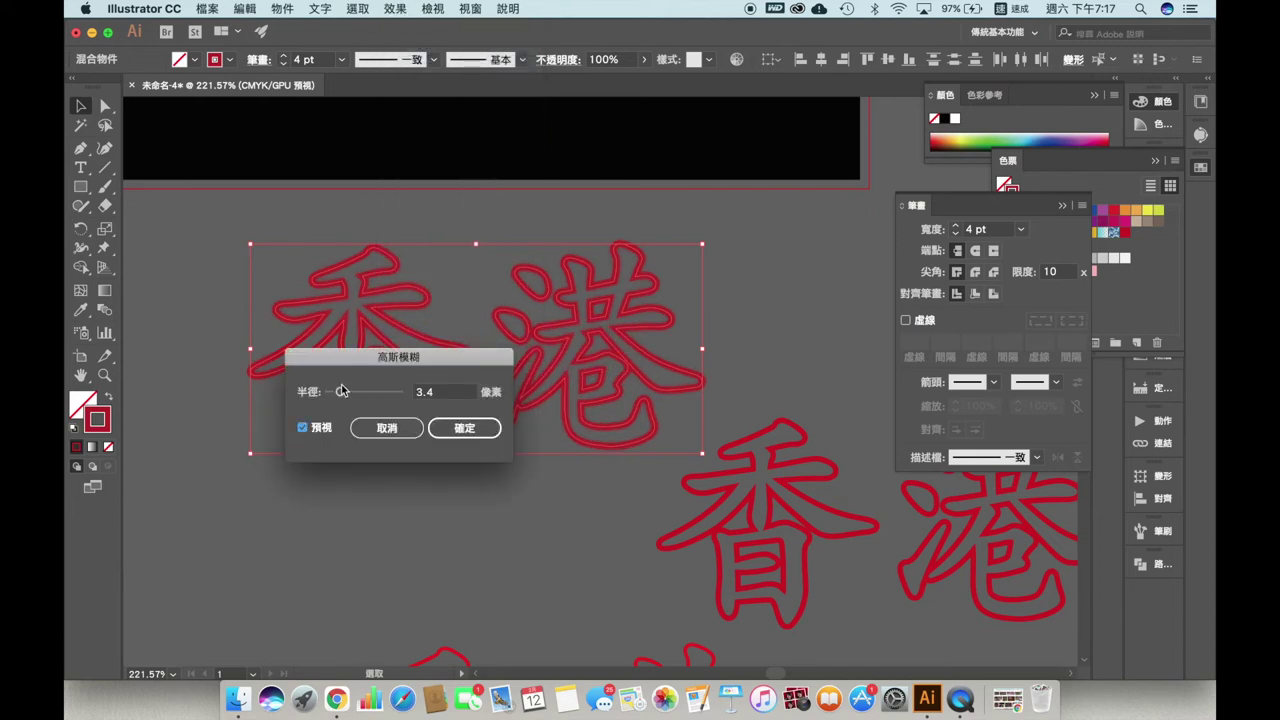
drag(353, 398, 361, 397)
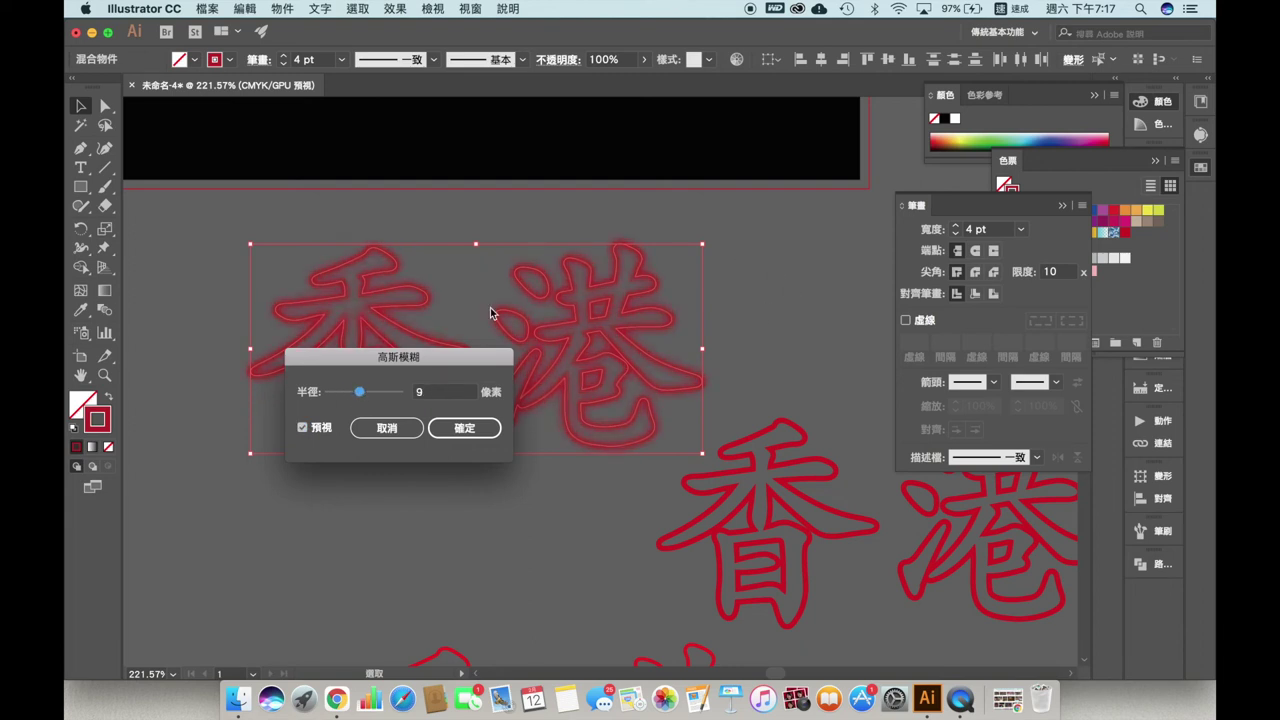
click(463, 430)
click(463, 478)
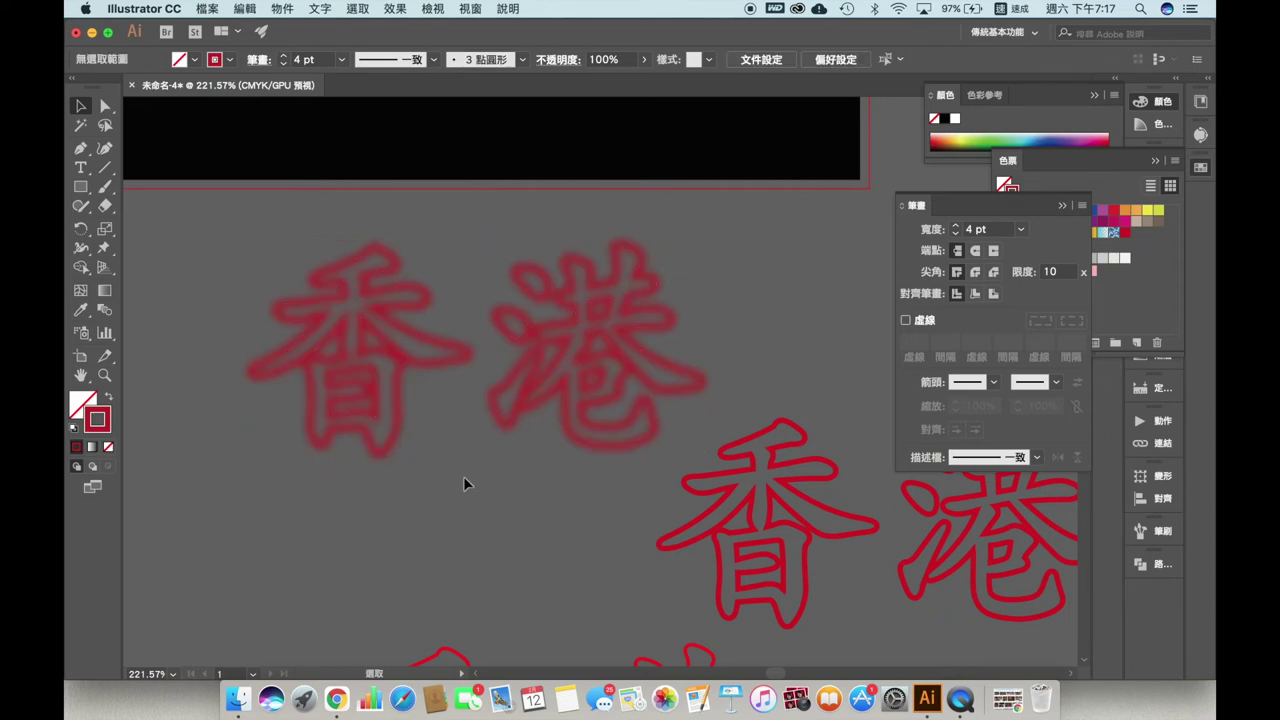
scroll(464, 478, down, 3)
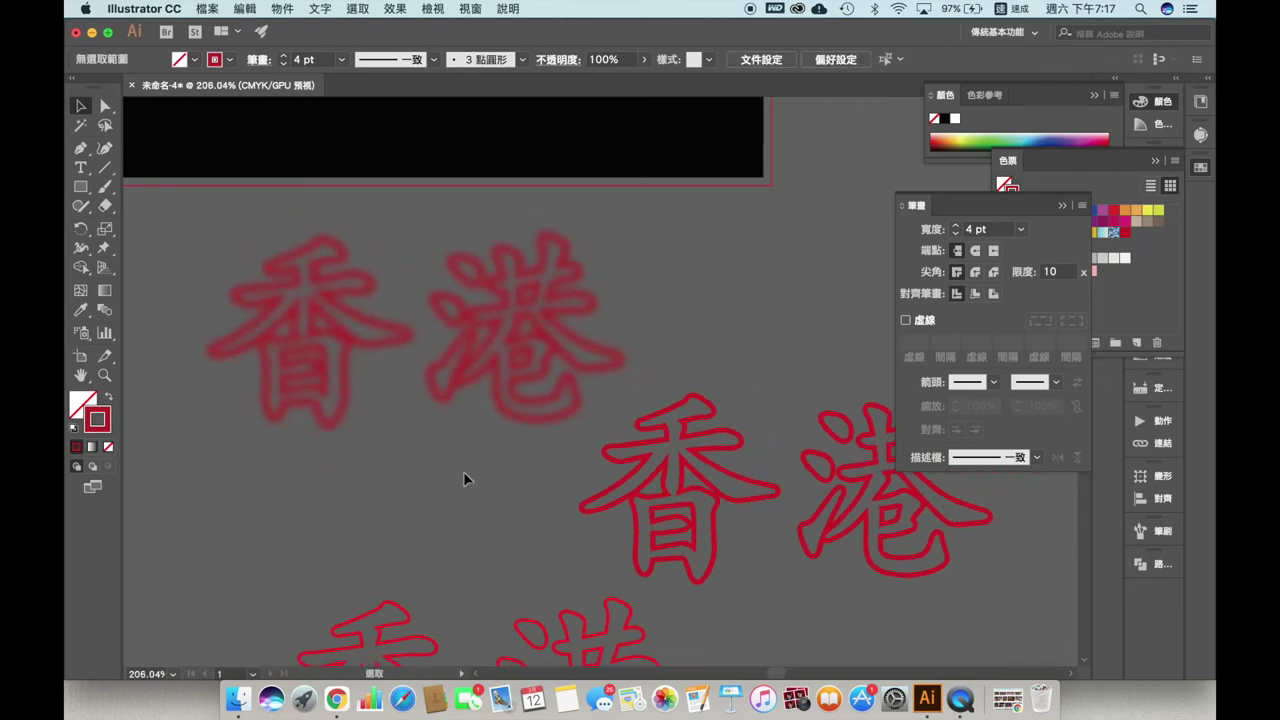
scroll(464, 478, right, 3)
click(788, 455)
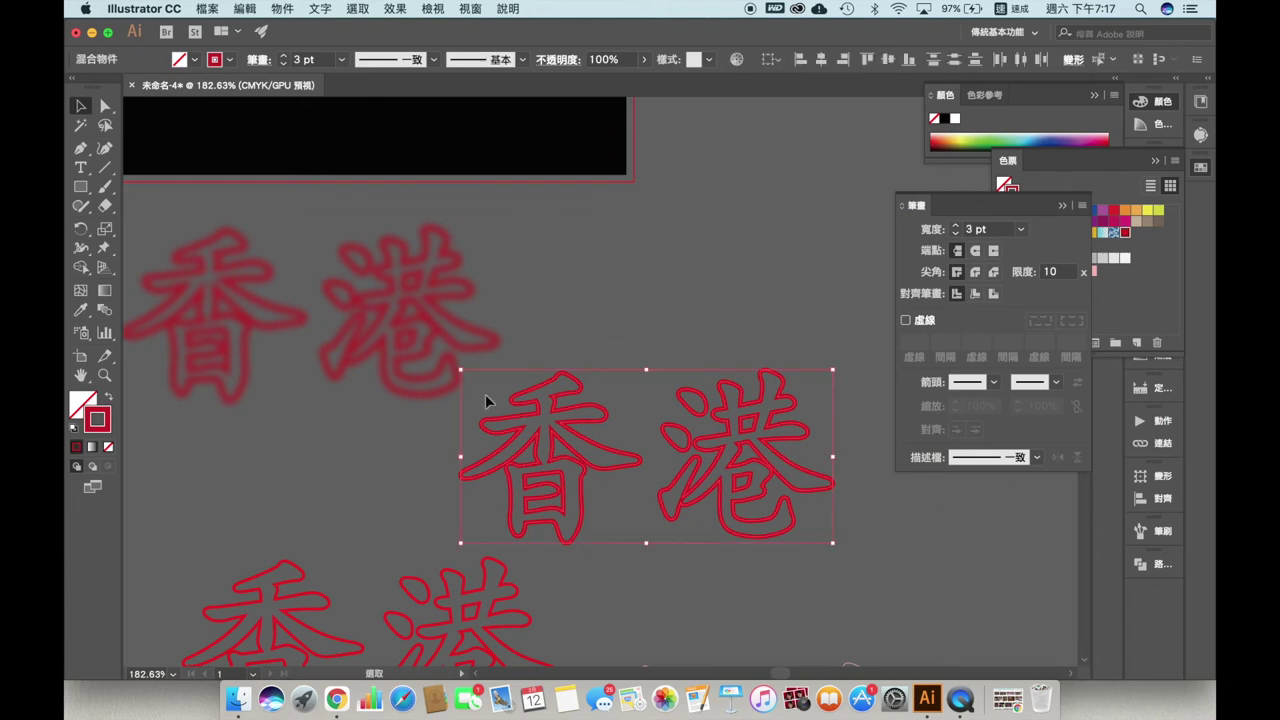
- Apply a 6-pixel Gaussian Blur with preview to the middle red 香港 copy, then deselect it
click(357, 9)
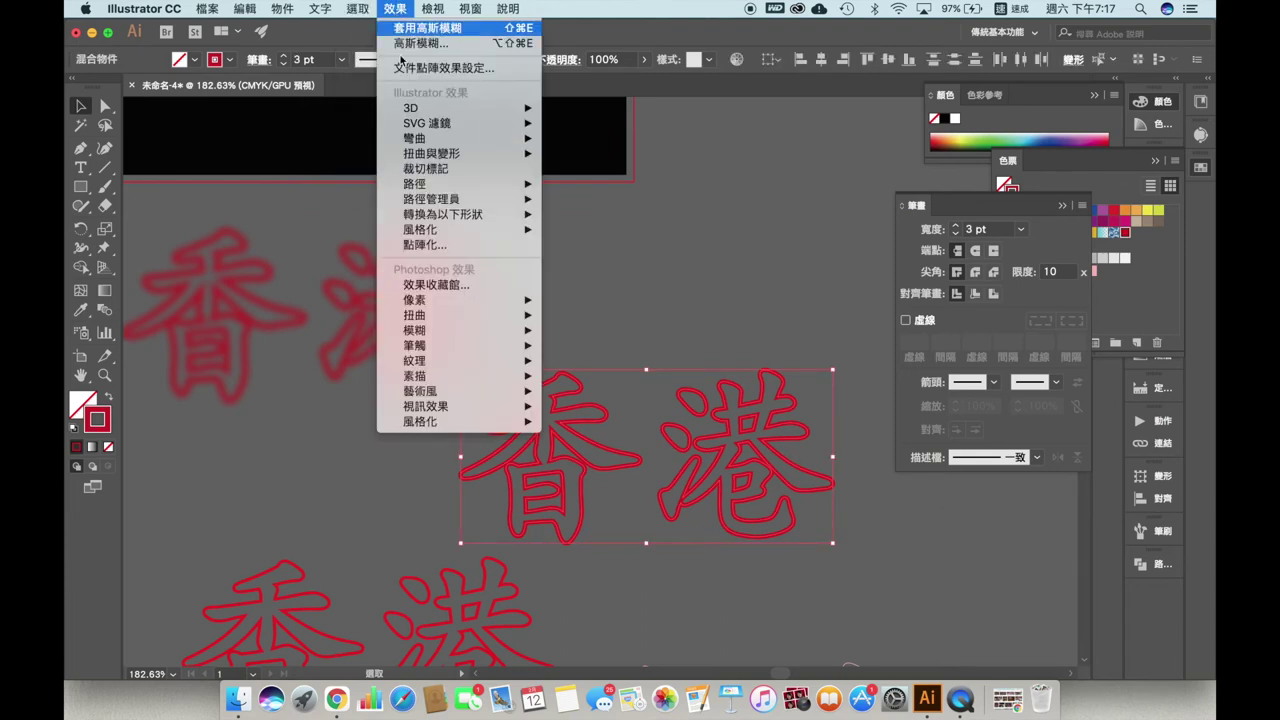
mouse_move(414, 330)
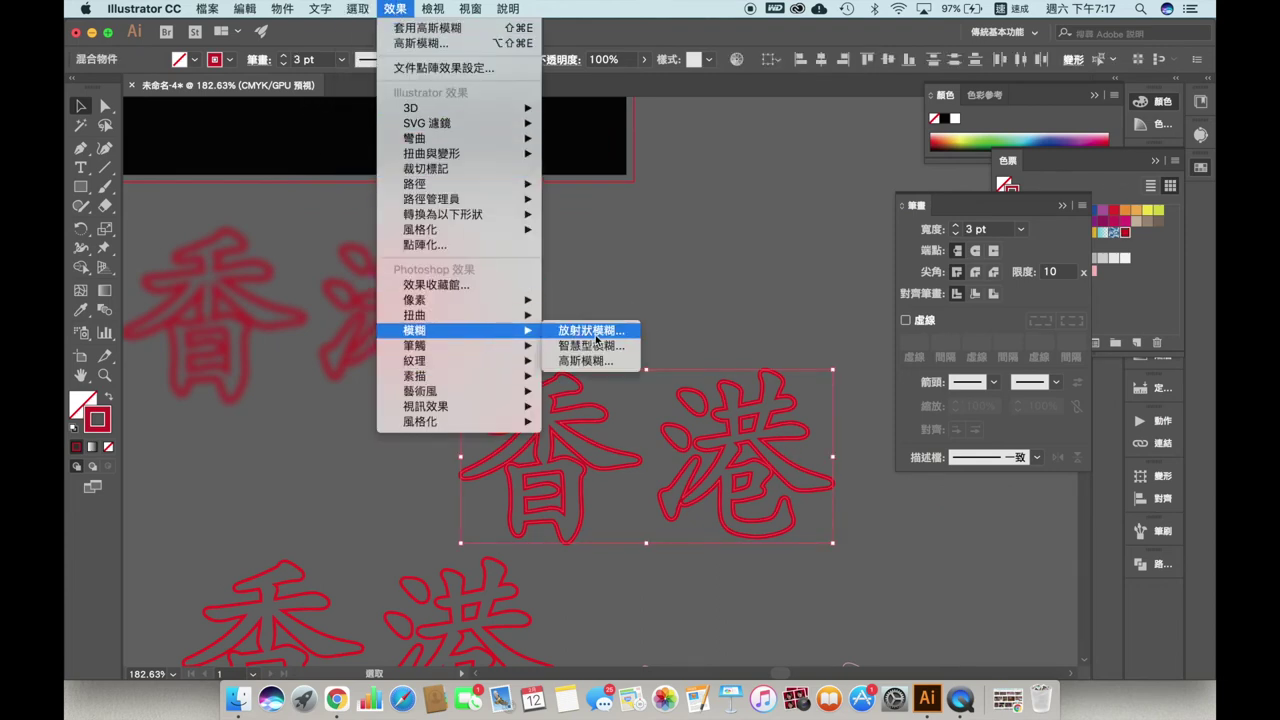
click(604, 362)
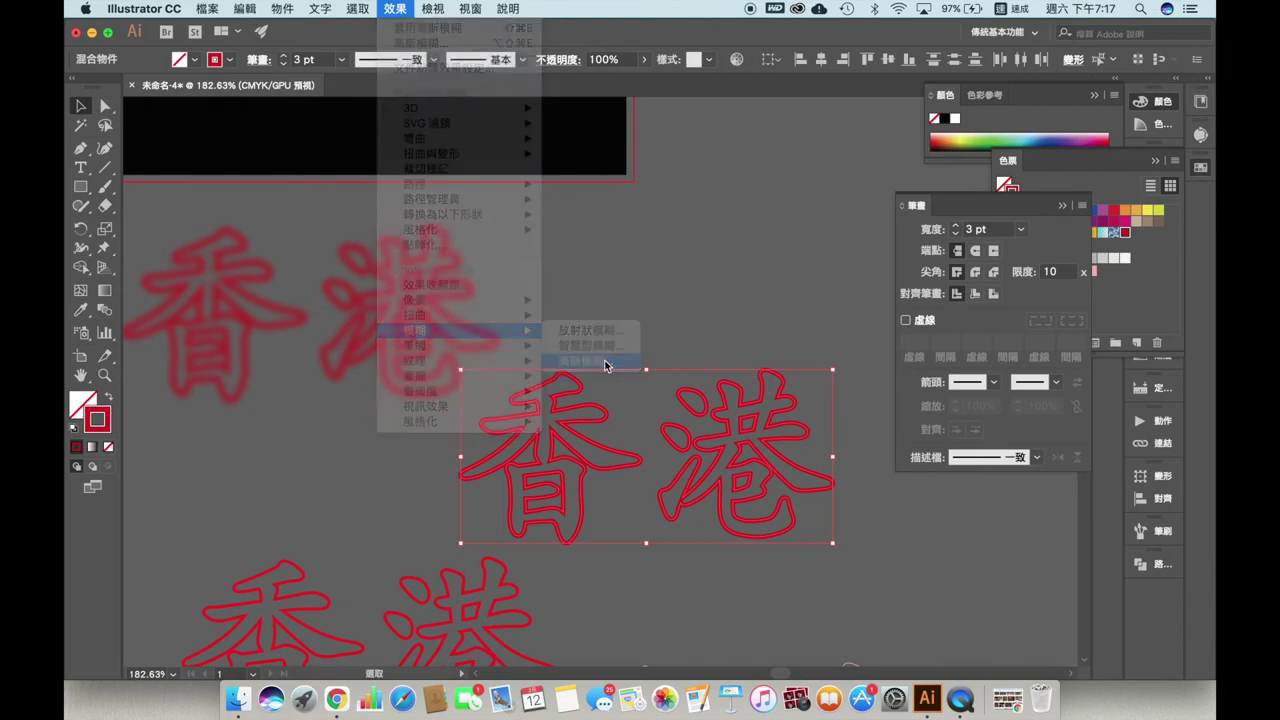
drag(358, 395, 342, 398)
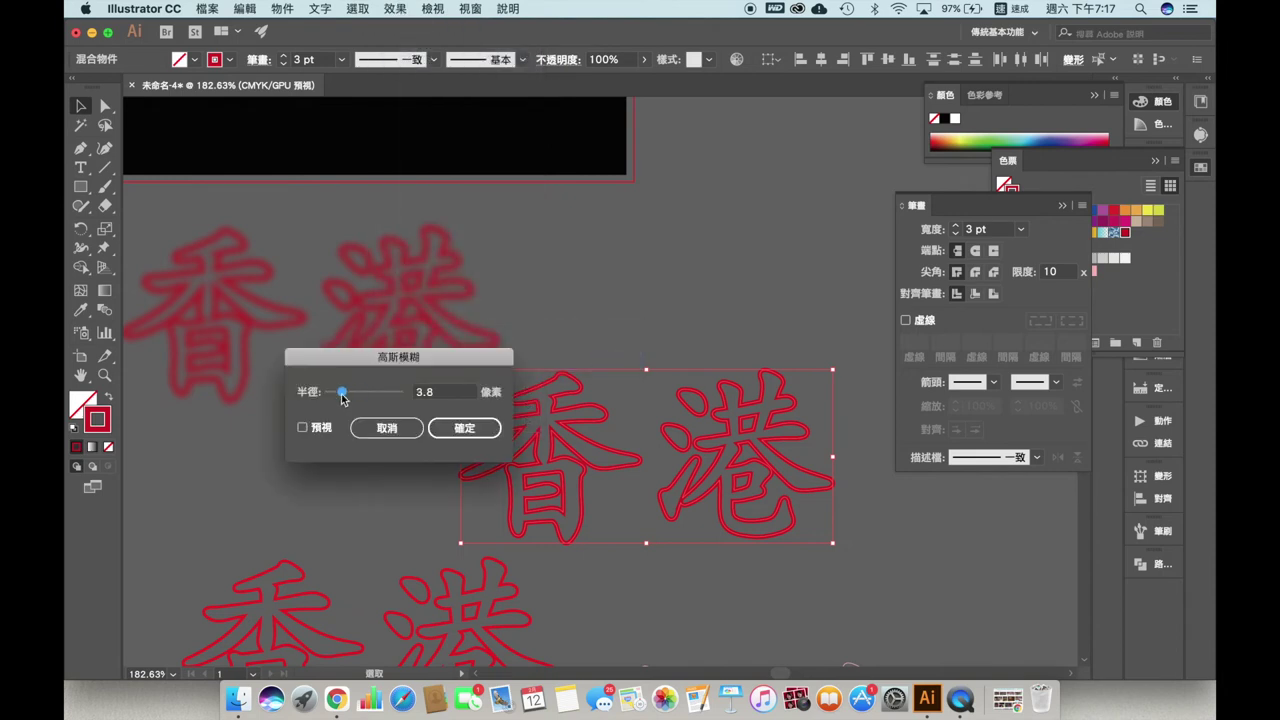
click(303, 428)
click(351, 392)
click(470, 428)
click(693, 353)
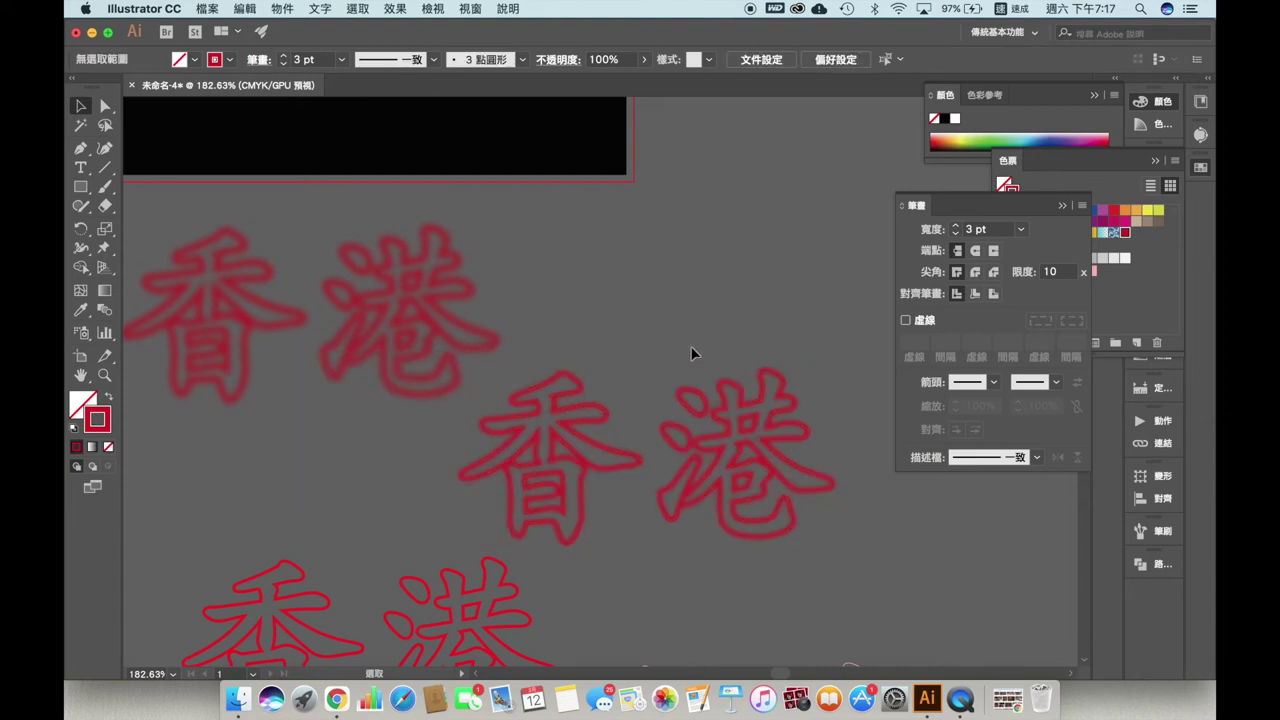
scroll(597, 294, up, 2)
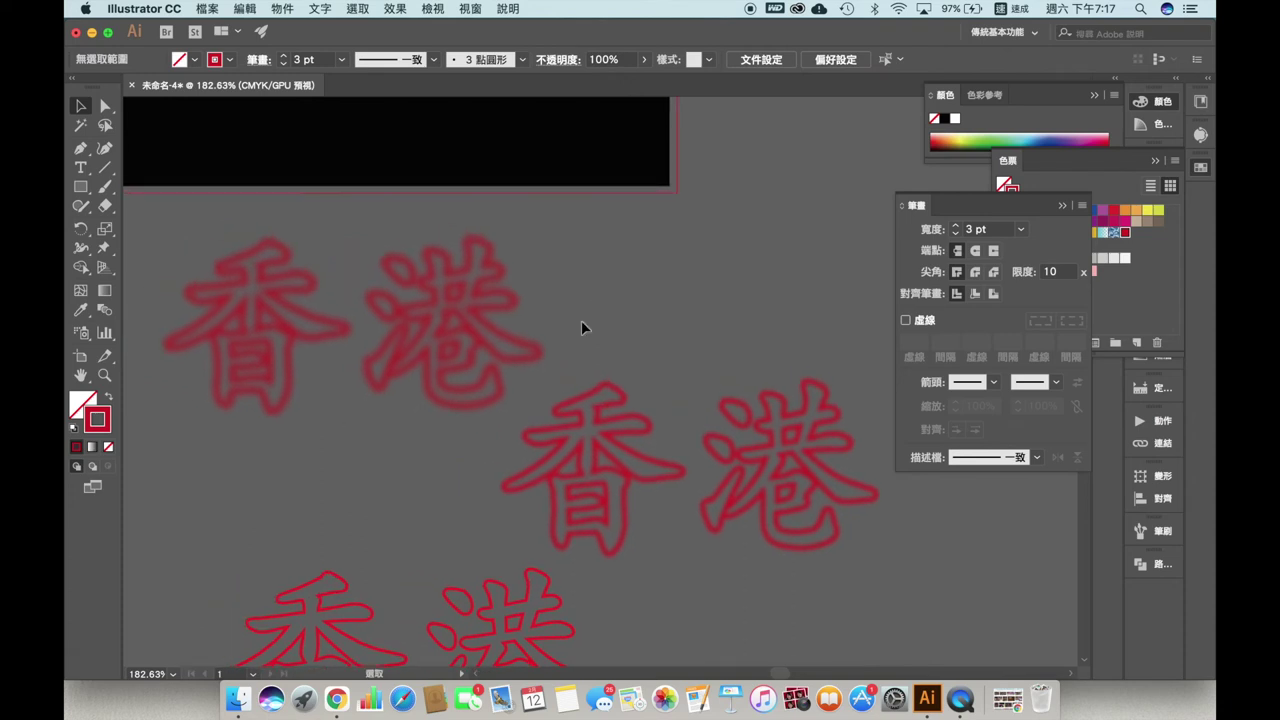
- Stack the middle blurred 香港 onto the top copy and bring the outlined copy up over the blur
mouse_move(745, 420)
mouse_down()
mouse_move(425, 318)
mouse_move(415, 280)
mouse_up()
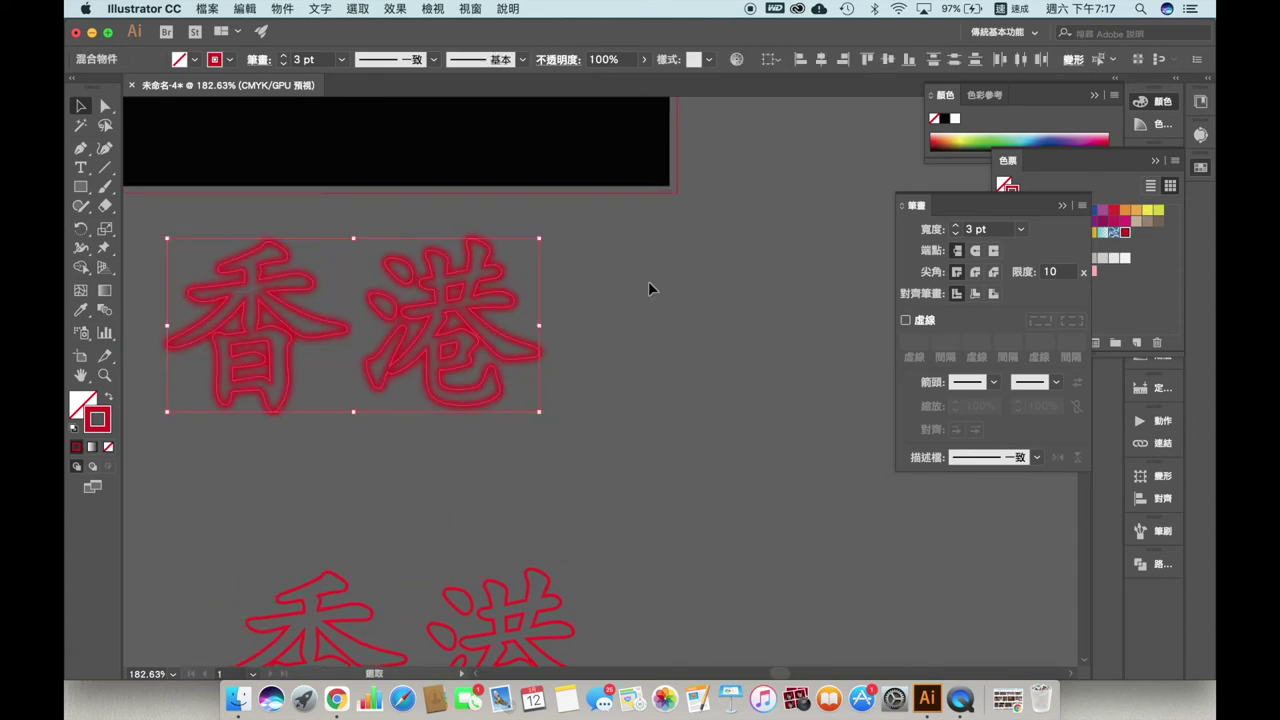
click(640, 318)
scroll(632, 362, down, 2)
scroll(632, 362, left, 2)
drag(590, 496, 530, 167)
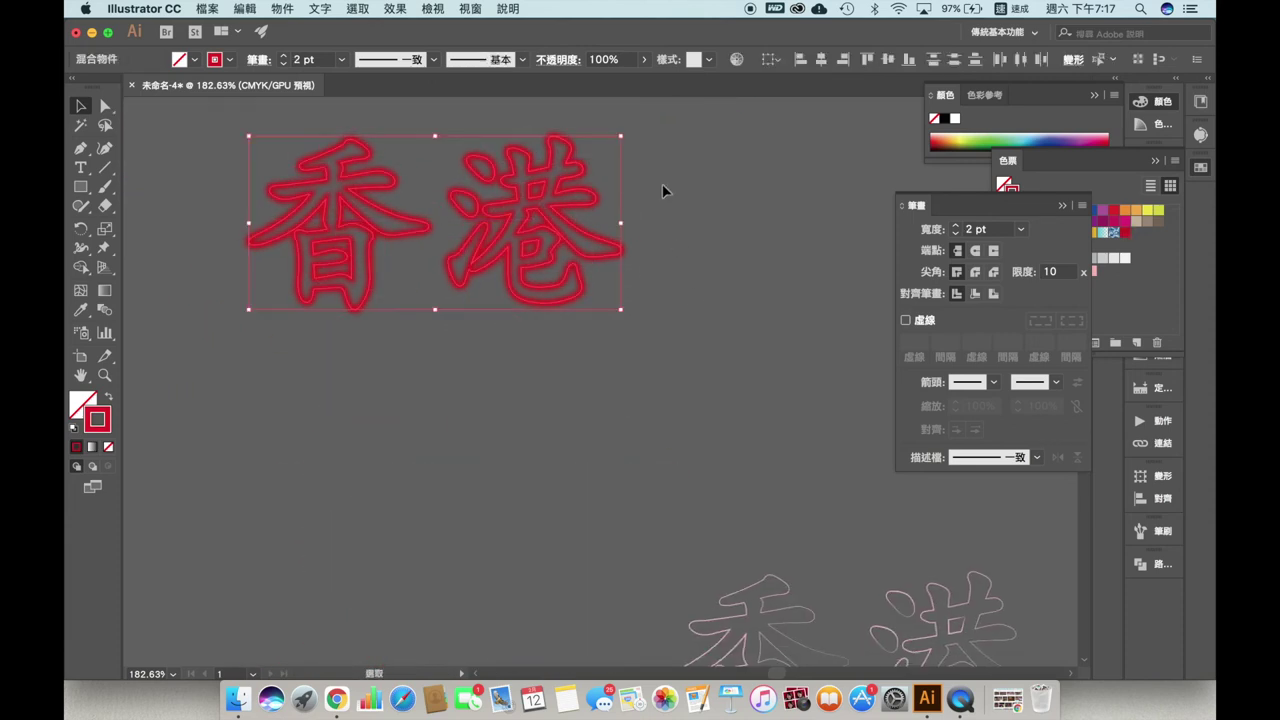
click(731, 389)
scroll(600, 366, down, 2)
scroll(600, 366, right, 2)
- Align the thin 0.75 pt outlined 香港 exactly on top of the red glowing 香港
click(760, 514)
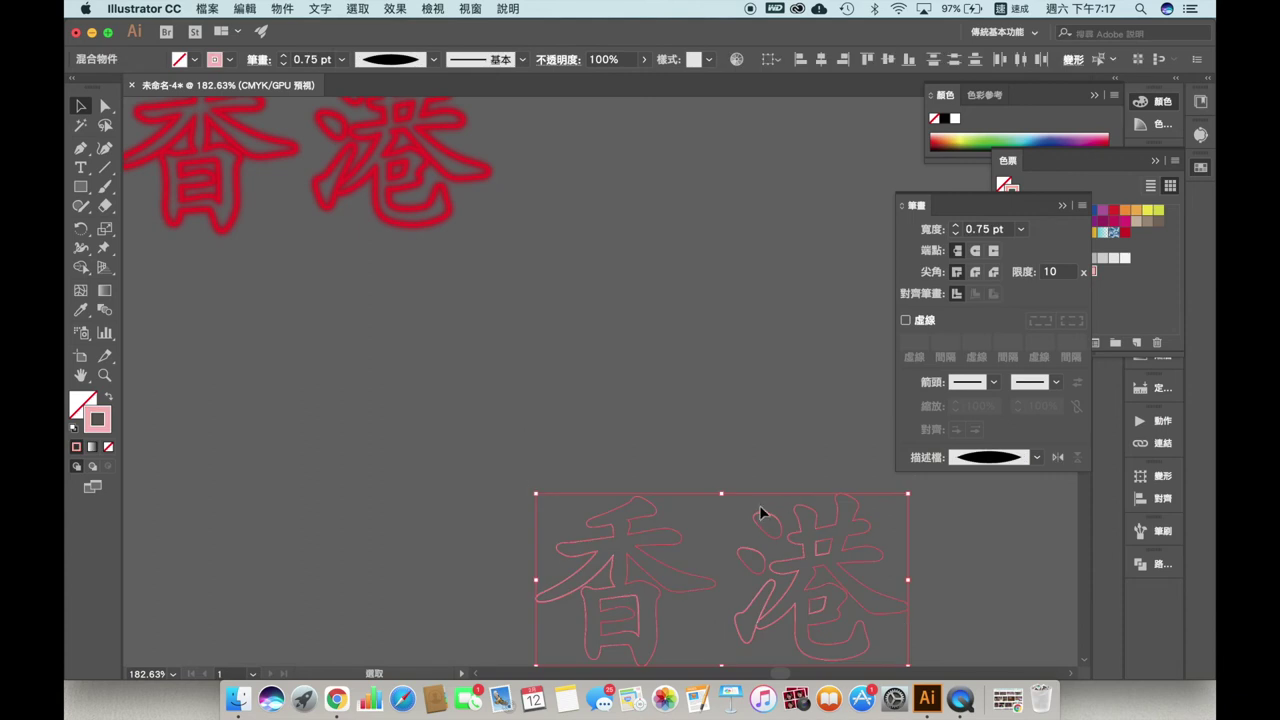
mouse_move(798, 518)
mouse_down()
mouse_move(482, 351)
mouse_move(481, 381)
mouse_up()
drag(634, 214, 777, 343)
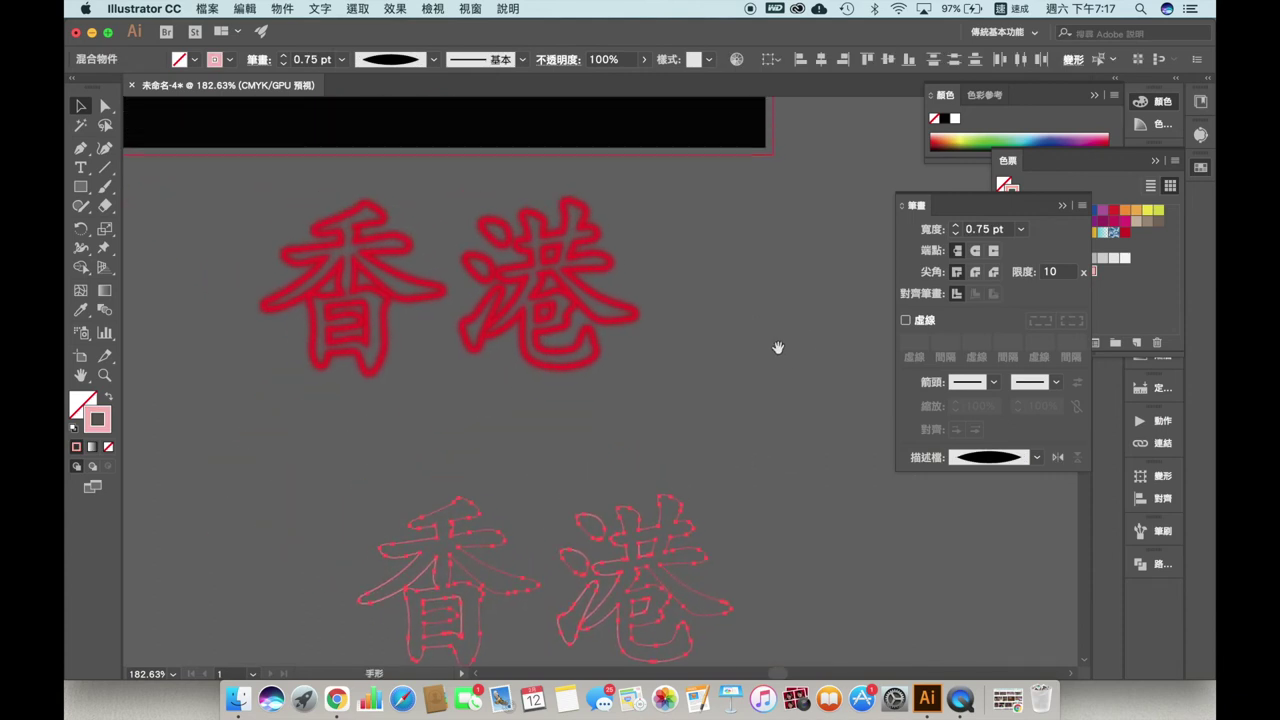
drag(641, 517, 546, 223)
scroll(679, 210, up, 2)
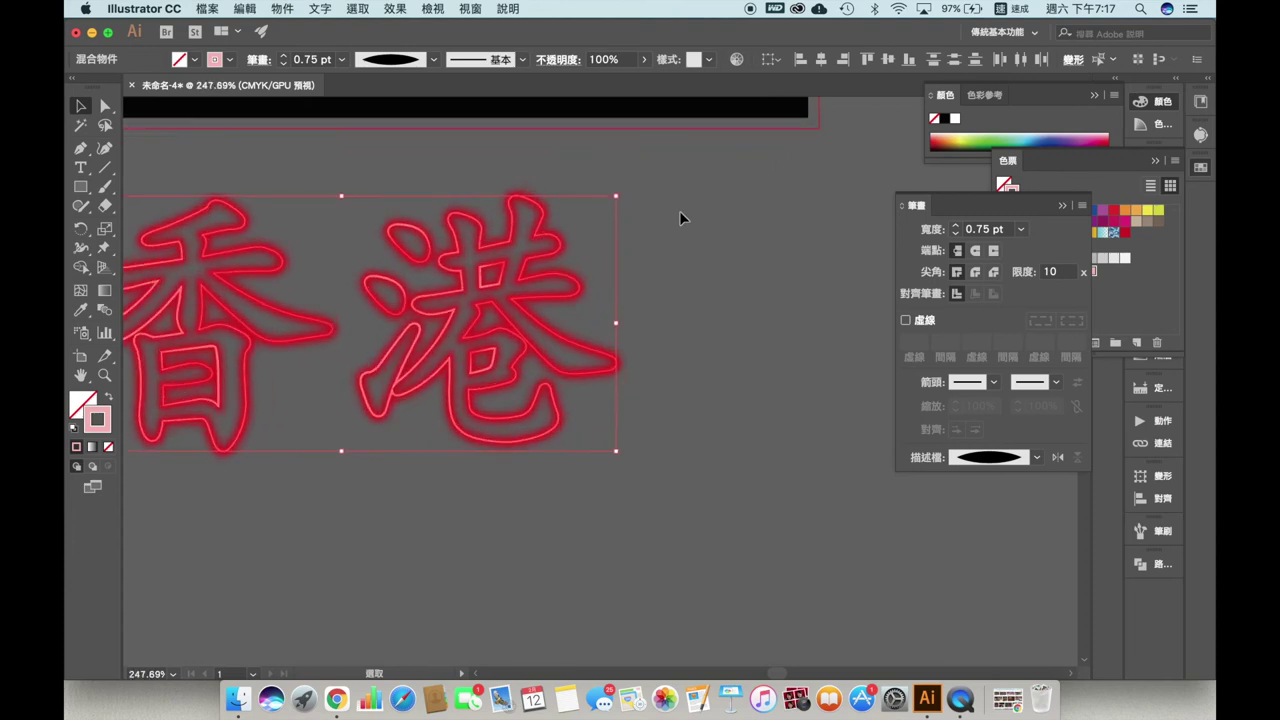
scroll(679, 210, up, 2)
scroll(683, 206, up, 2)
scroll(774, 234, left, 3)
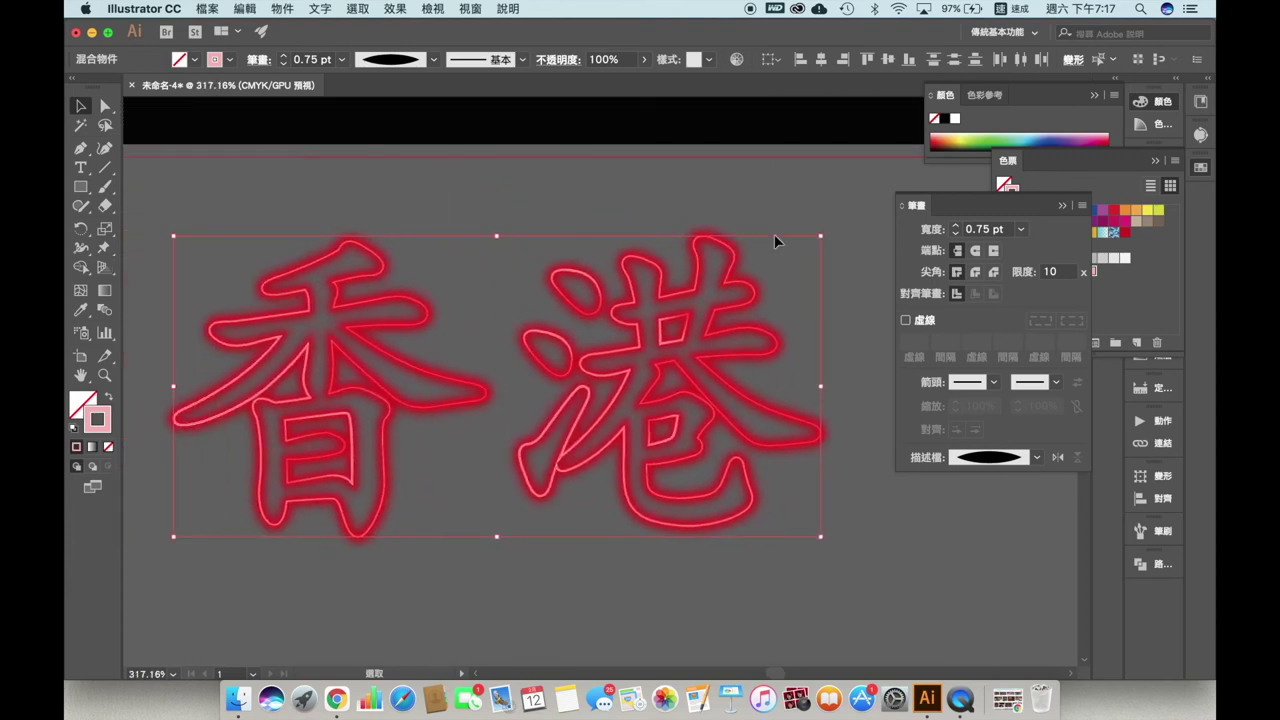
click(648, 61)
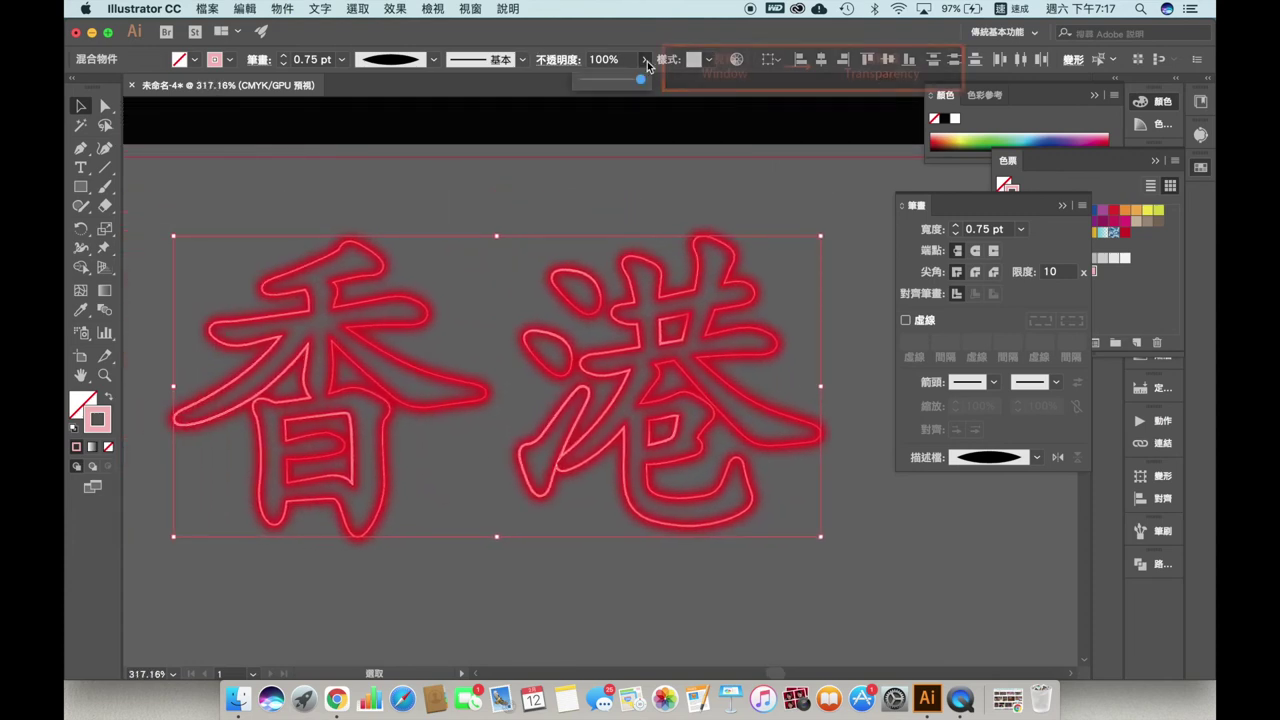
- Set the thin pink 香港 outline to 50% opacity and deselect it
drag(645, 80, 613, 80)
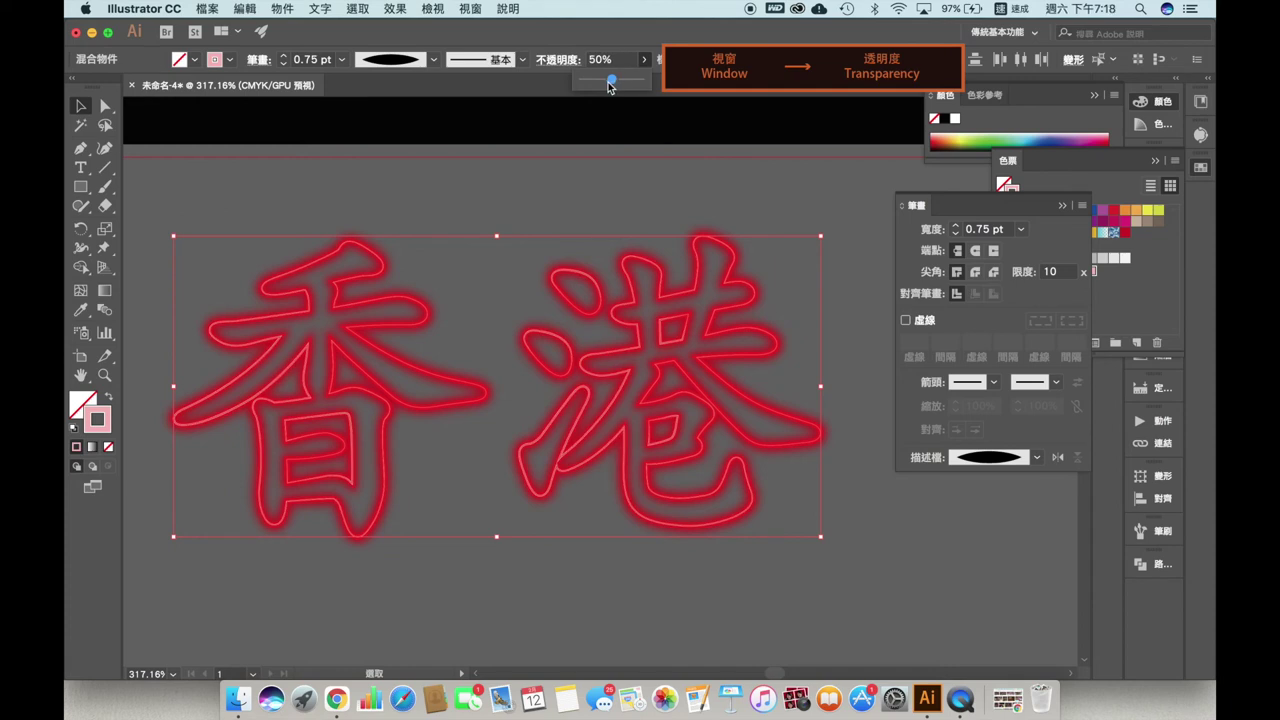
click(579, 160)
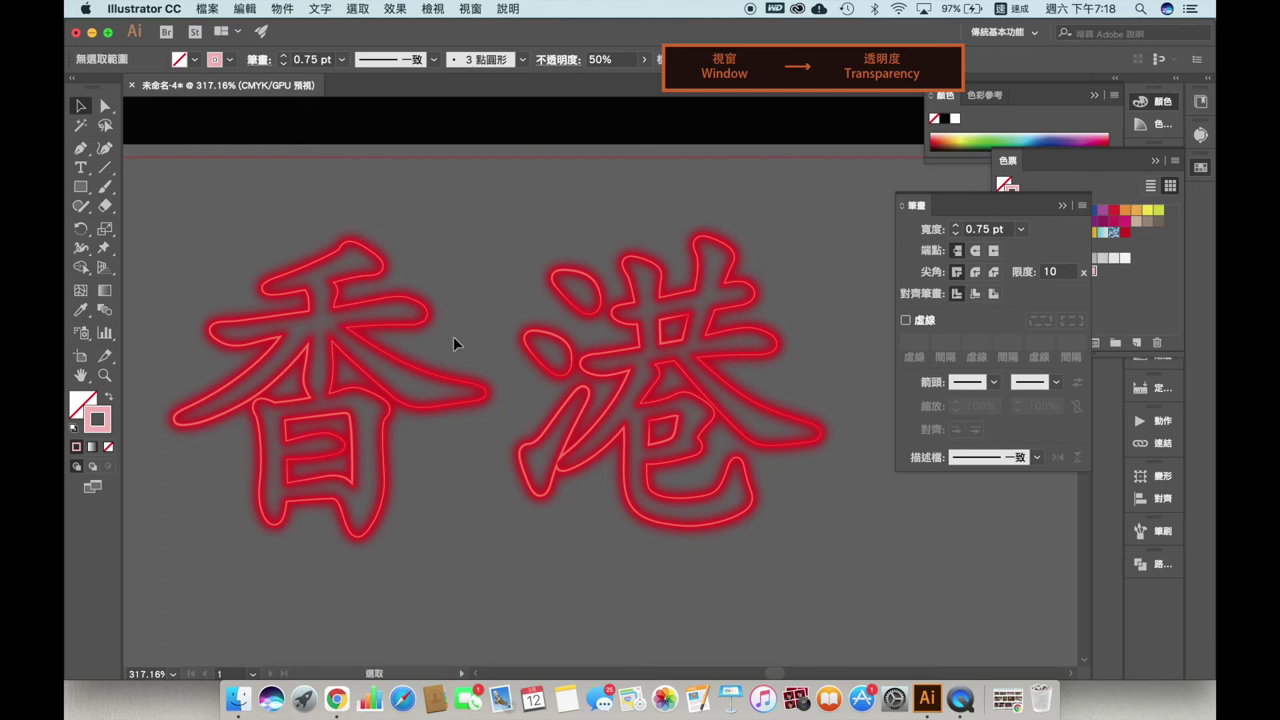
scroll(453, 338, down, 2)
scroll(453, 338, down, 2)
scroll(453, 336, down, 1)
scroll(450, 340, down, 2)
scroll(448, 345, down, 1)
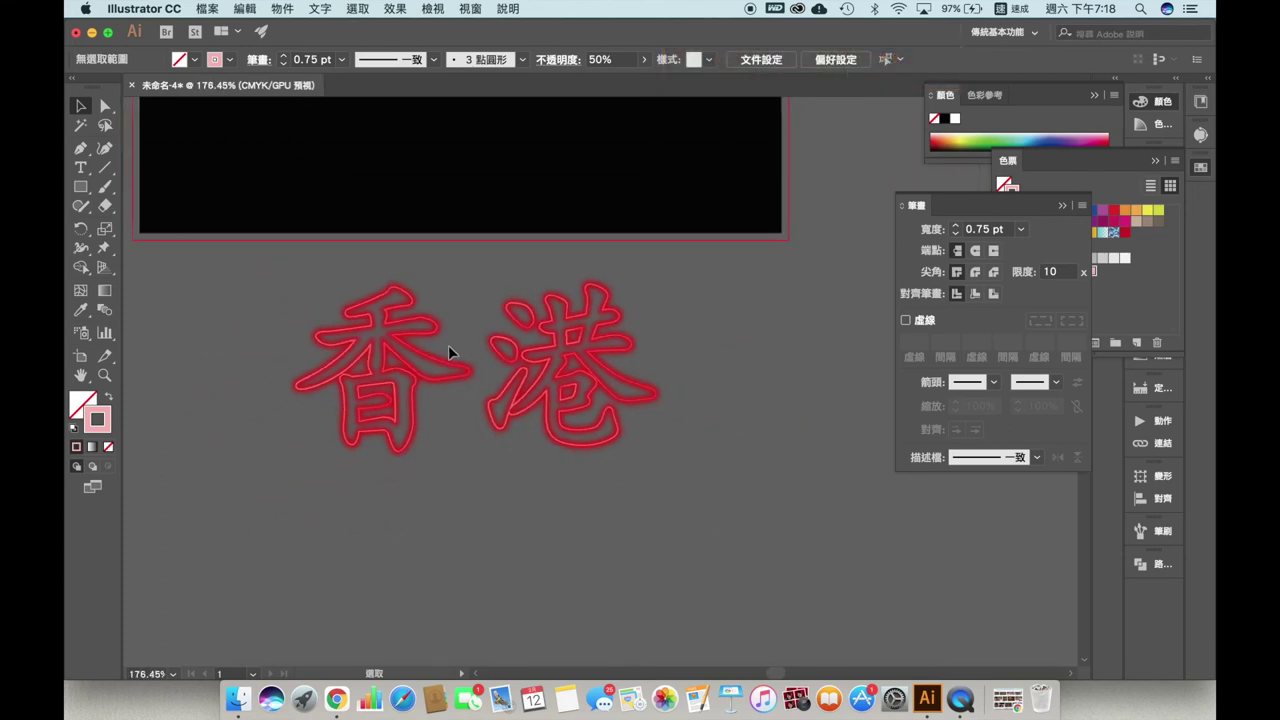
scroll(448, 345, down, 2)
scroll(448, 345, down, 1)
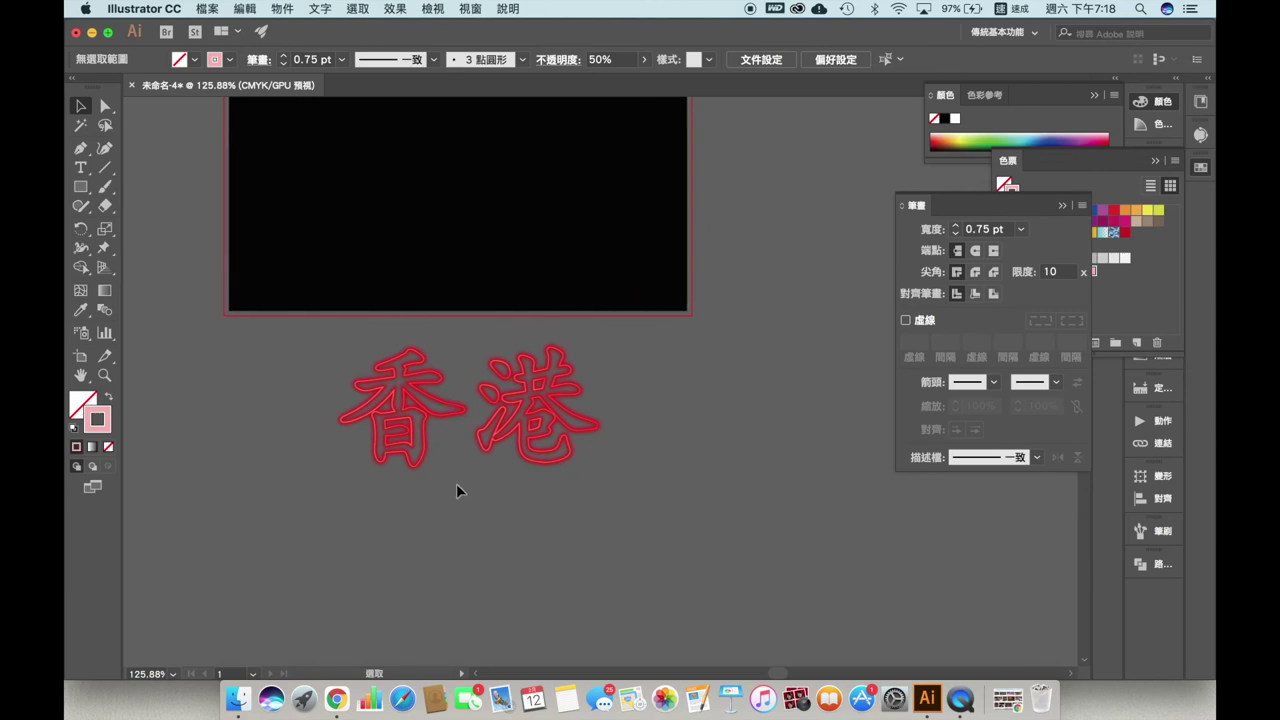
scroll(714, 487, up, 2)
scroll(638, 490, up, 1)
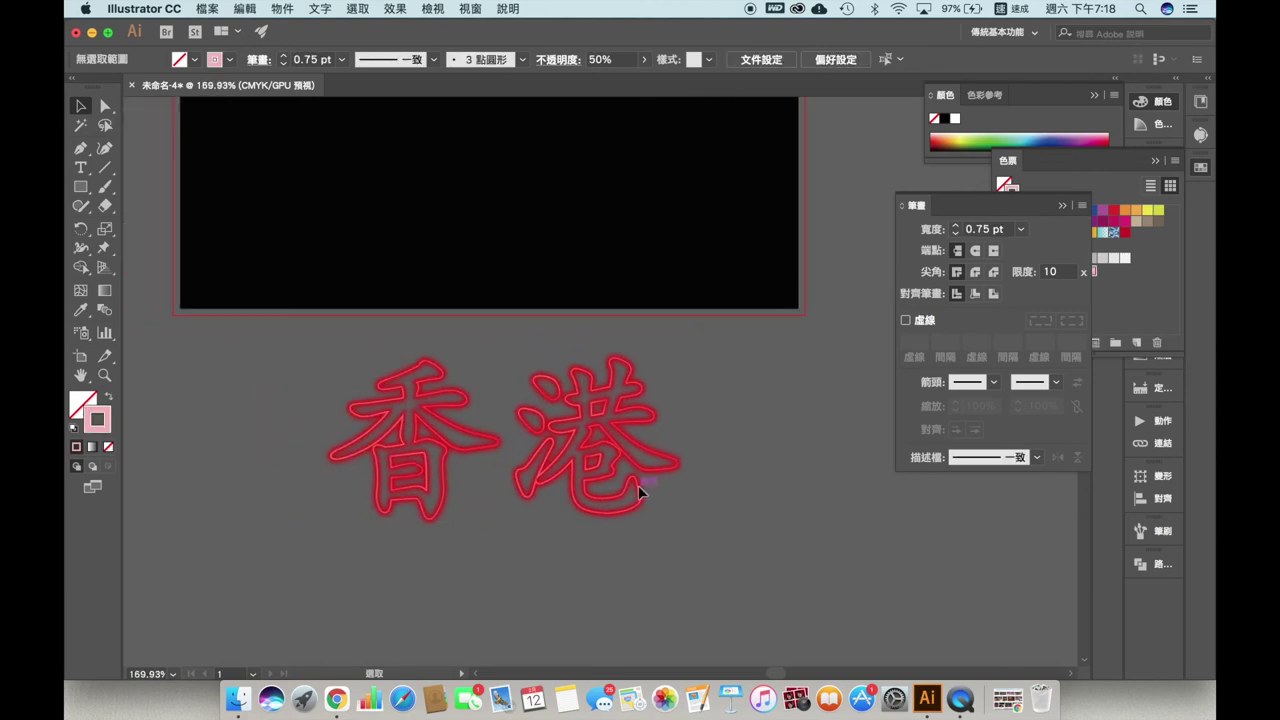
- Fit the artboard in view and move the neon 香港 into the centre of the black rectangle
key(super+a)
key(super+0)
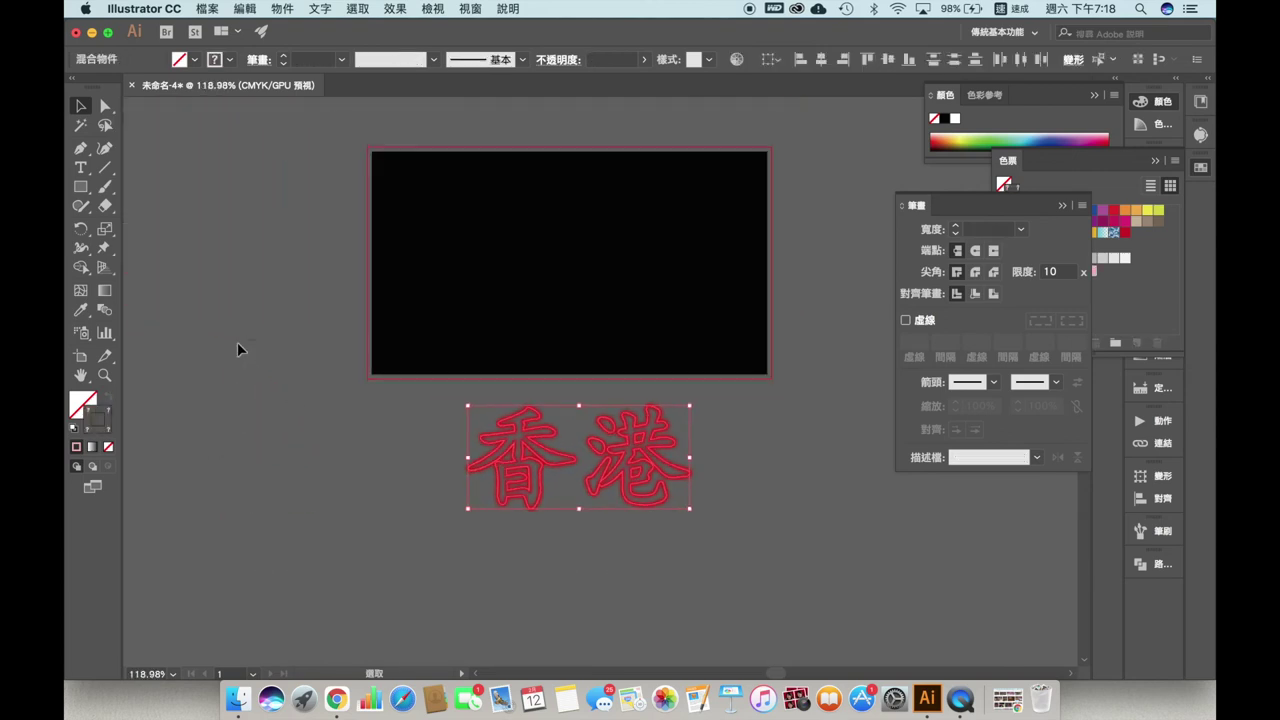
drag(487, 530, 479, 350)
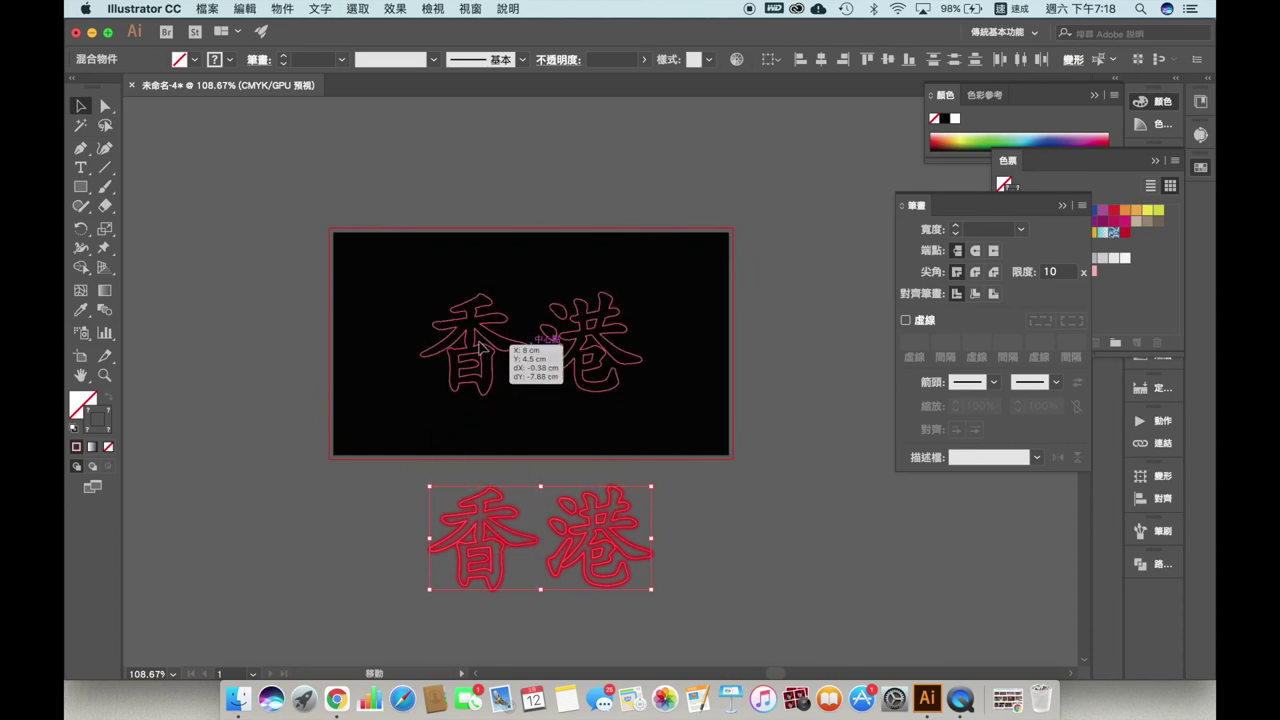
click(640, 542)
scroll(640, 542, right, 2)
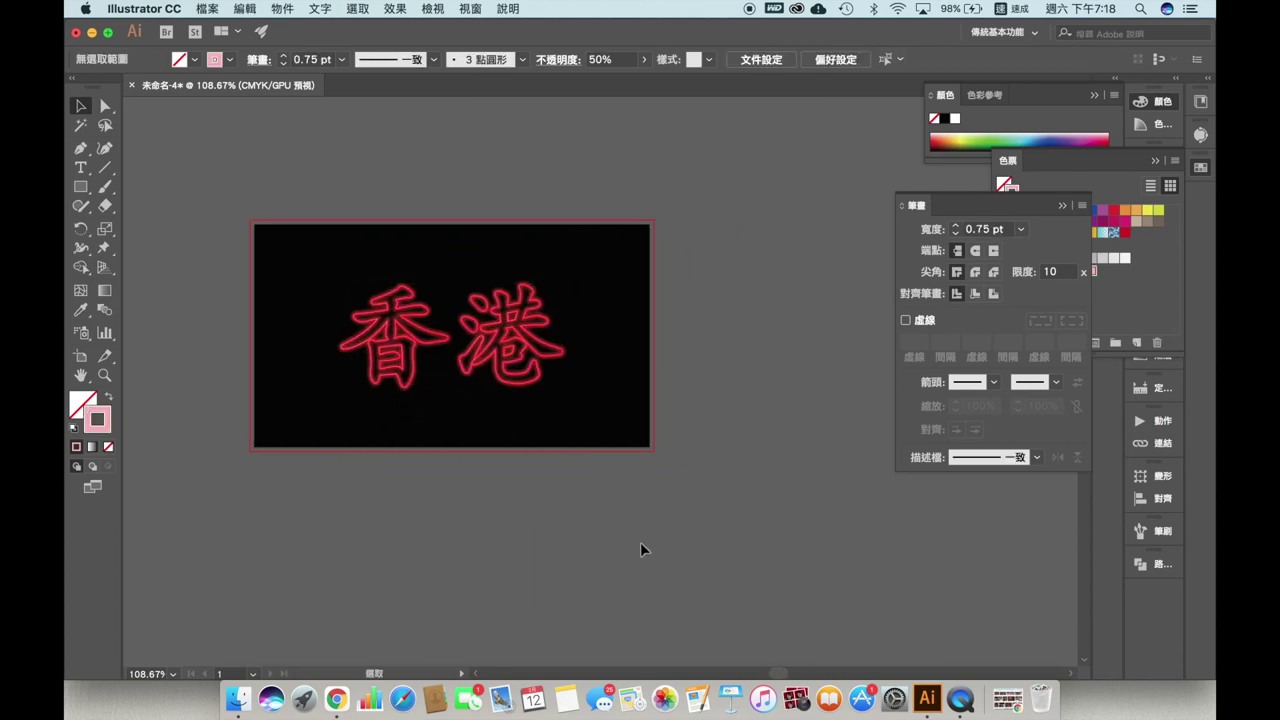
scroll(640, 542, up, 2)
scroll(640, 542, up, 1)
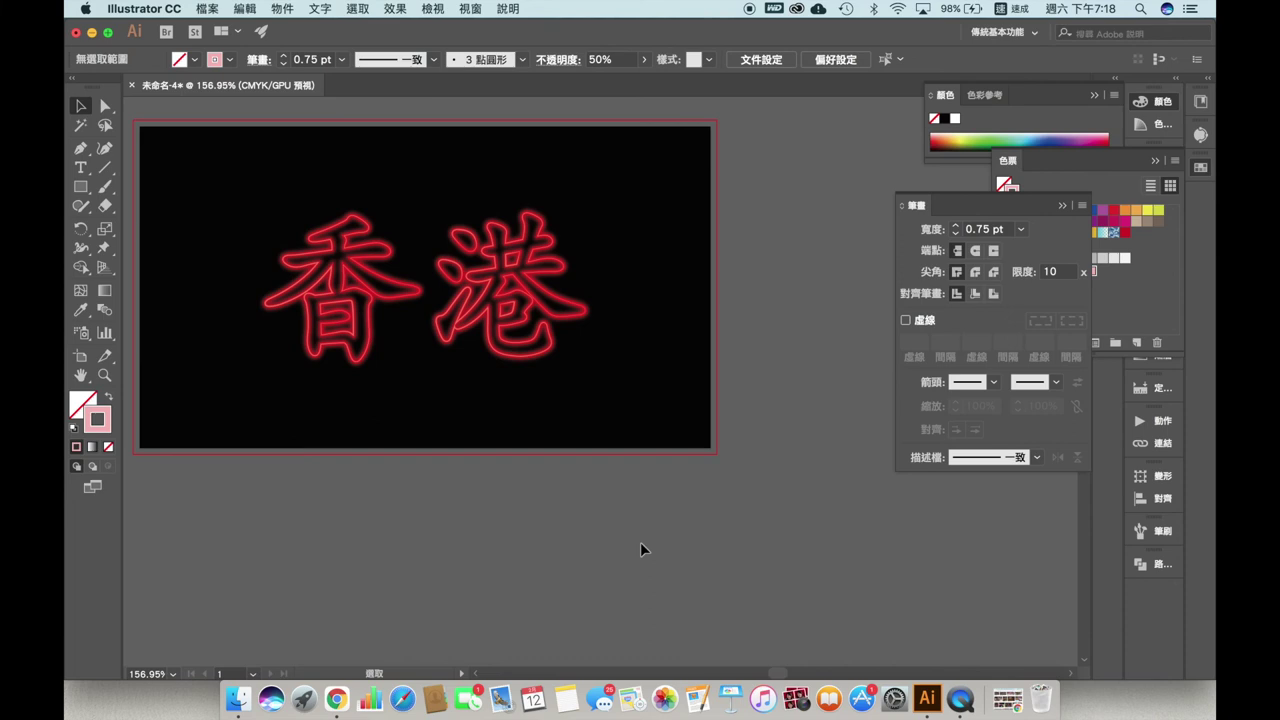
drag(80, 187, 152, 224)
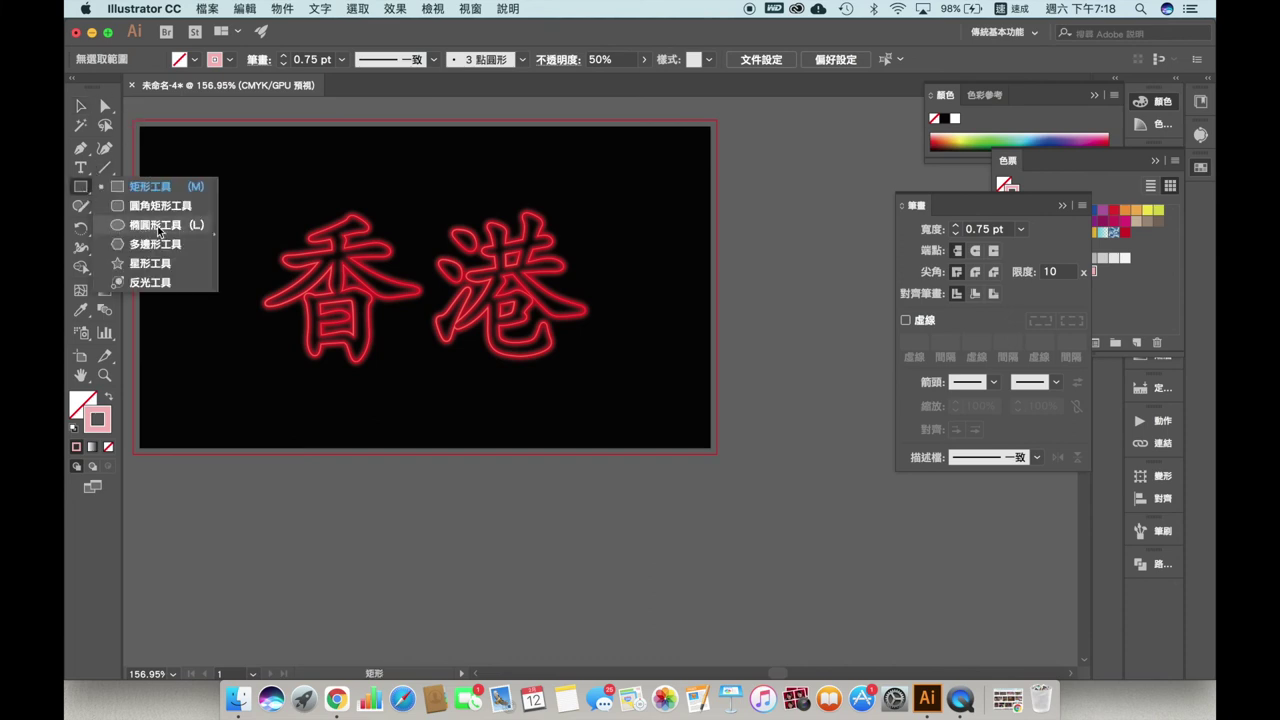
- Draw a circle below the artboard, give it a 4 pt stroke, and place a duplicate beside it
click(138, 232)
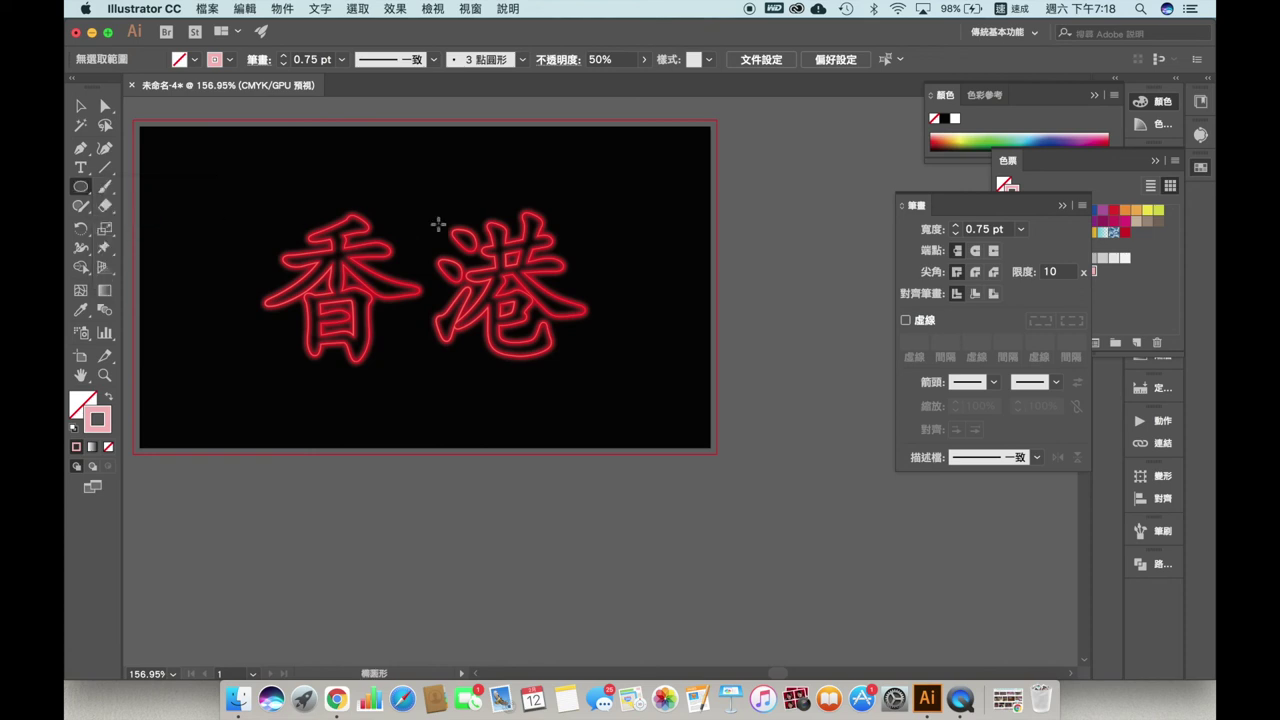
scroll(371, 229, down, 1)
scroll(332, 238, down, 2)
scroll(332, 238, down, 10)
drag(287, 208, 468, 388)
key(v)
click(340, 191)
click(378, 209)
drag(378, 209, 600, 297)
scroll(672, 306, up, 3)
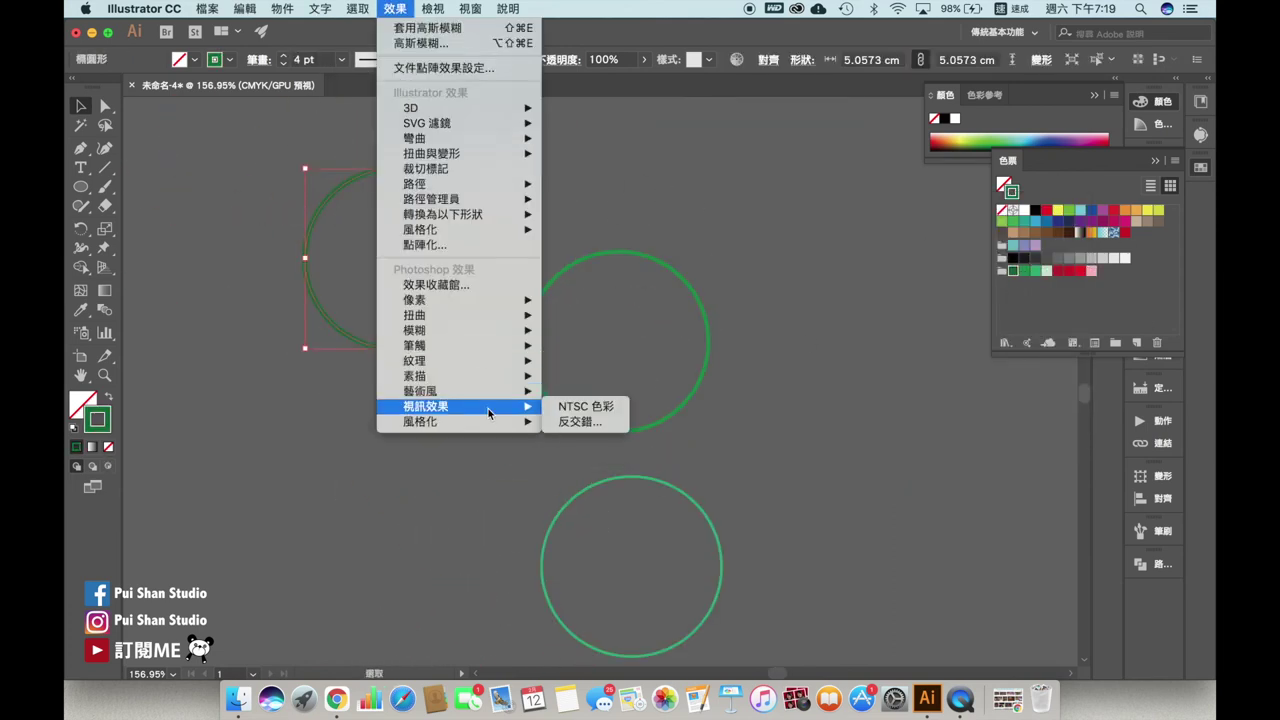
- Apply a Gaussian Blur to both green circle copies
click(590, 336)
click(301, 427)
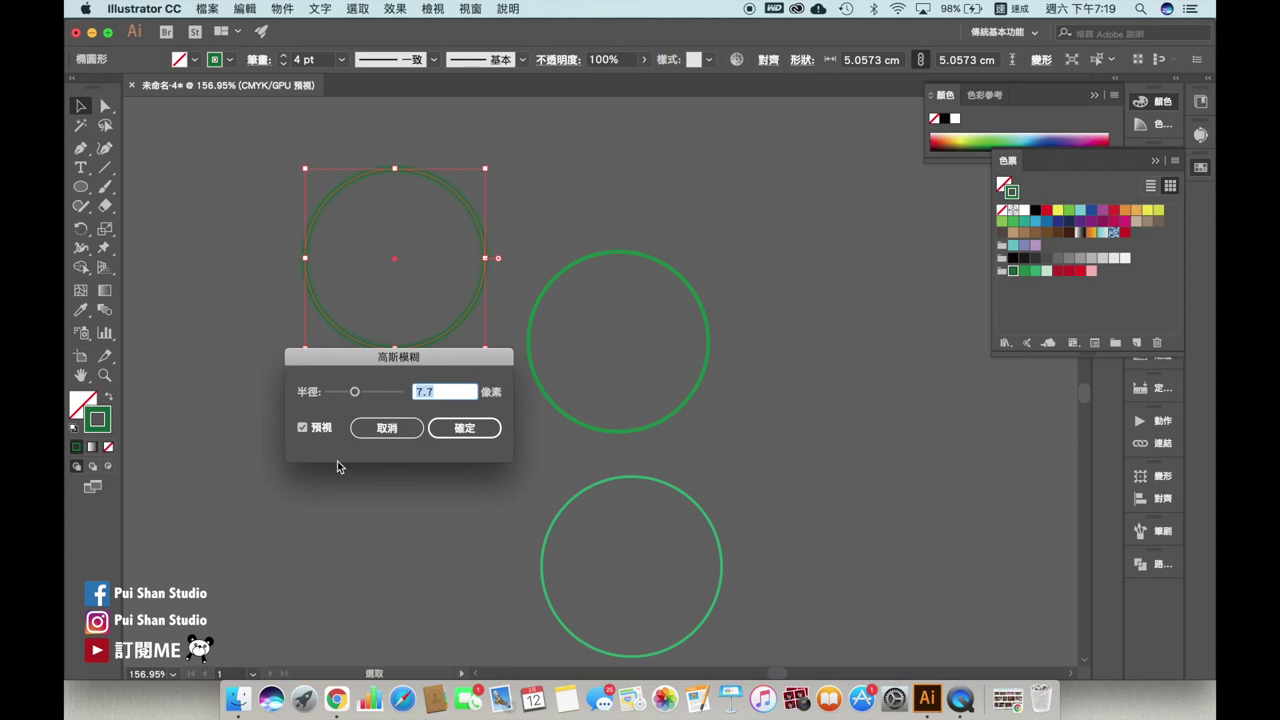
click(464, 427)
click(708, 346)
click(395, 8)
click(429, 329)
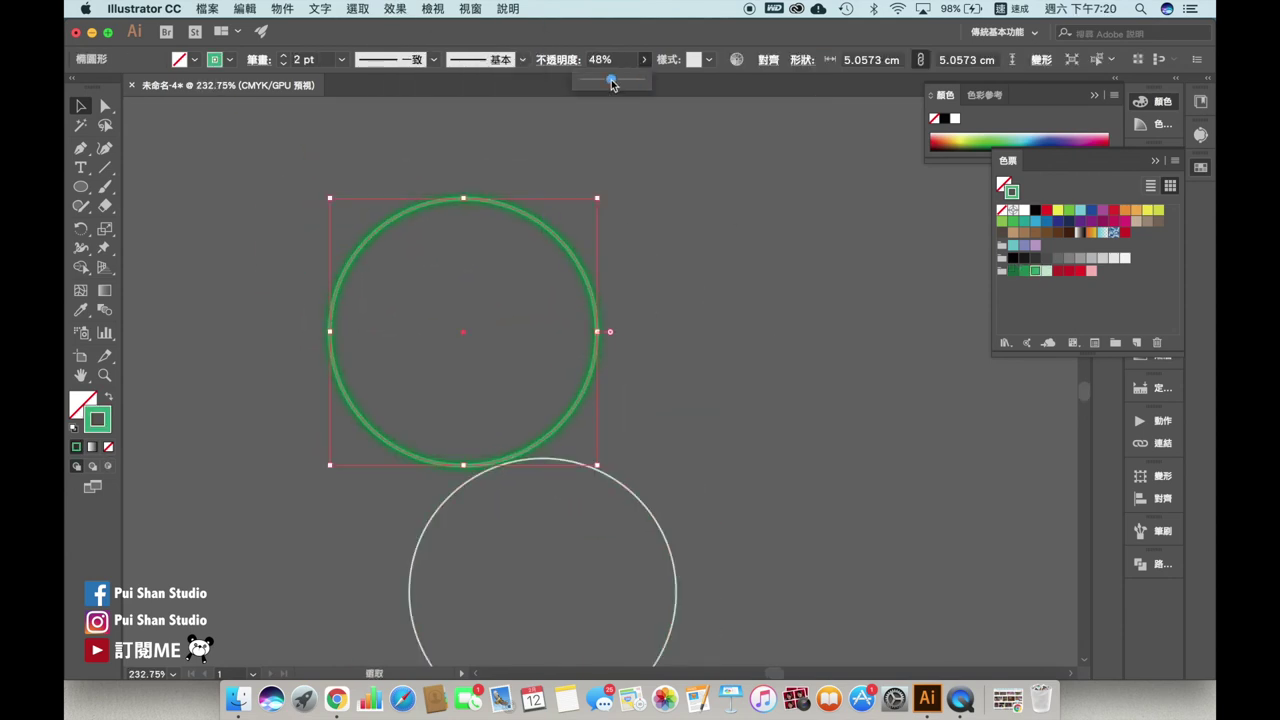
- Set the blurred green ring to 40% opacity with a tapered stroke width profile
drag(542, 459, 463, 198)
text(40)
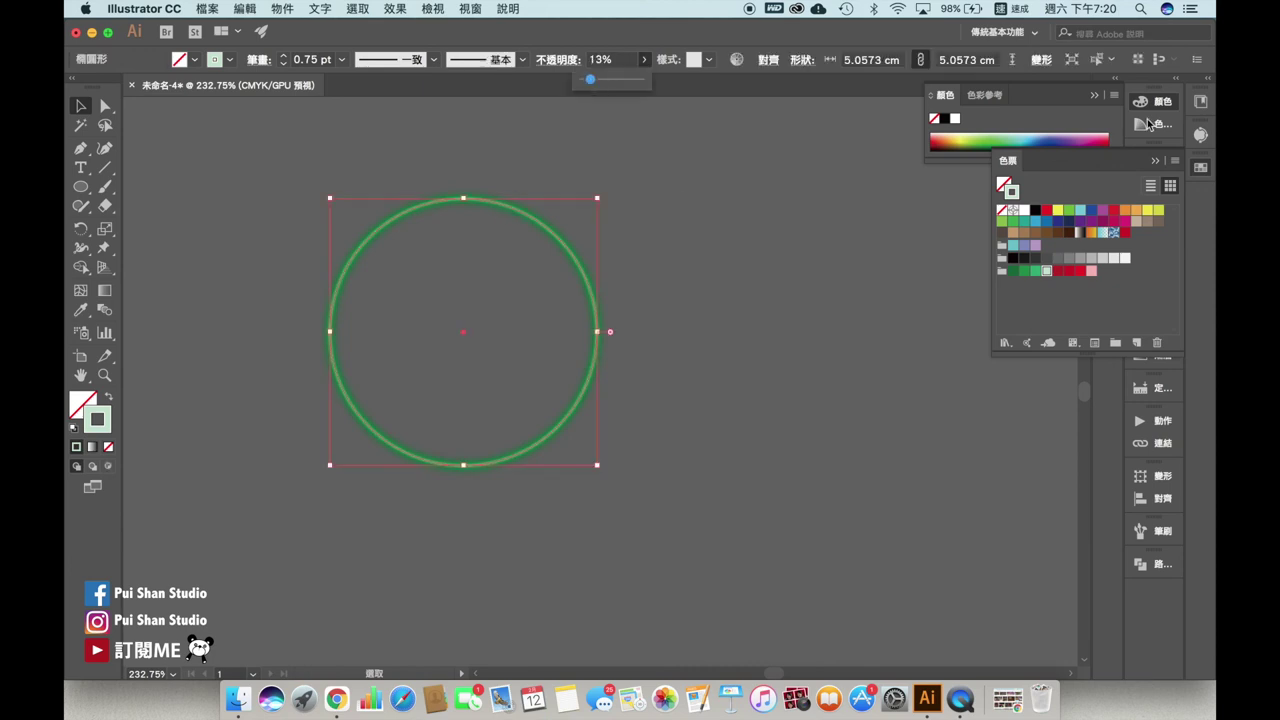
click(469, 8)
click(490, 560)
click(1036, 457)
click(985, 520)
click(685, 503)
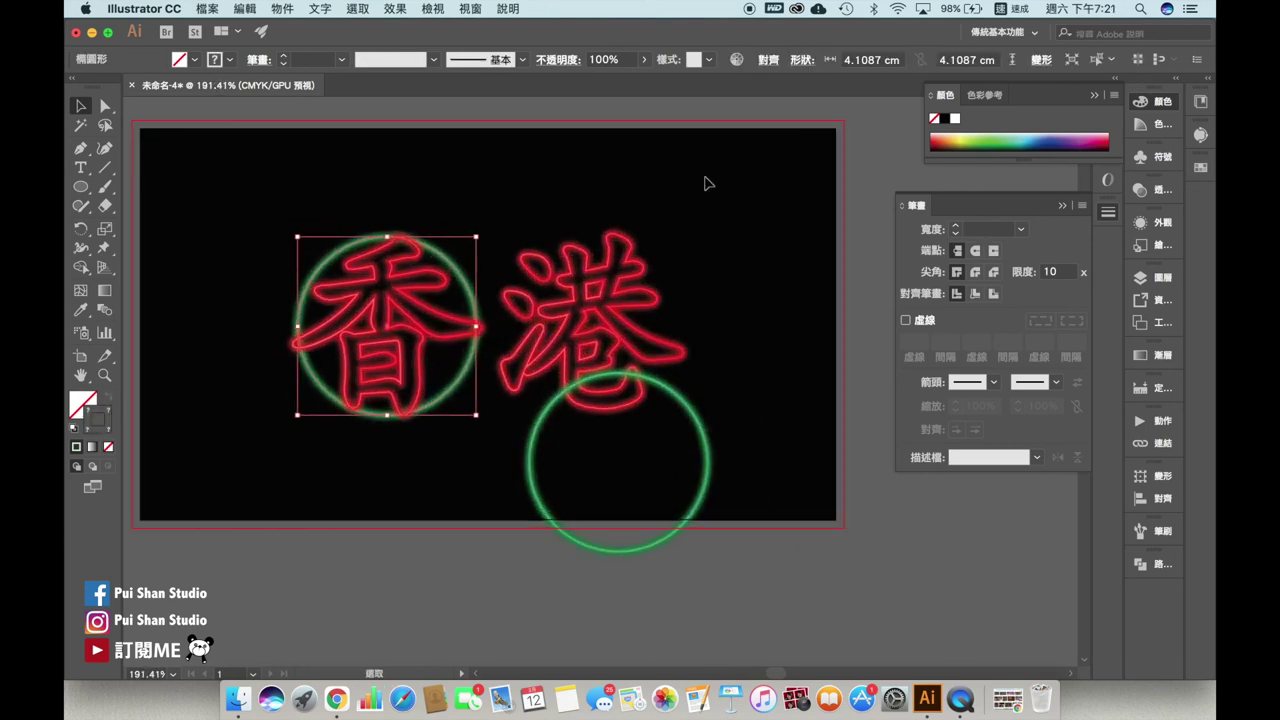
- Move the green ring copy around 港, group the two, and shift the group next to 香
click(600, 300)
click(708, 462)
drag(708, 462, 668, 327)
shift+click(600, 290)
right_click(651, 286)
click(700, 460)
drag(508, 265, 486, 265)
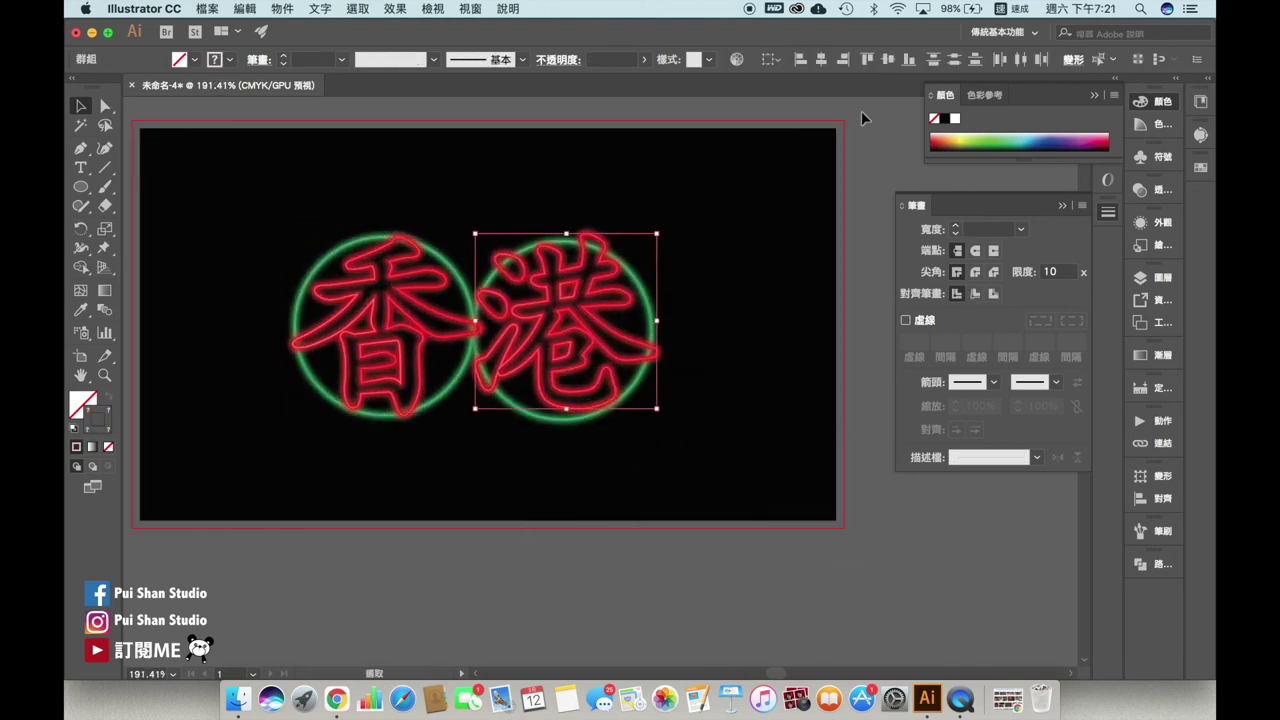